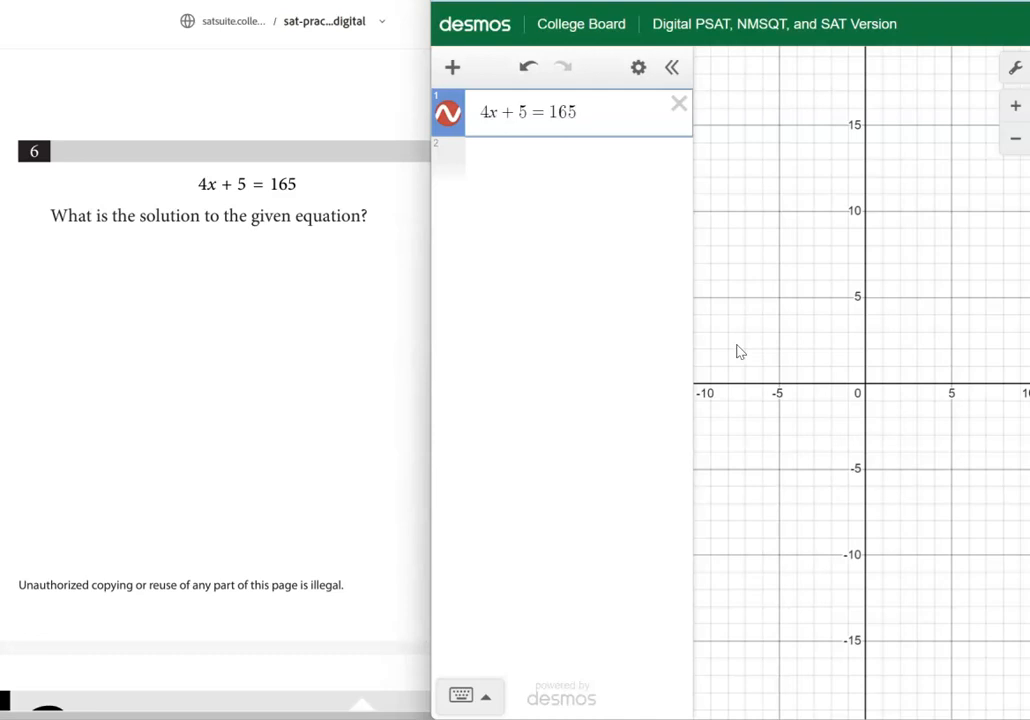
Zoom the graph out until the line 4x + 5 = 165 shows, and display the coordinates of its x-intercept
{"action": "scroll", "coordinate": [757, 343], "scroll_direction": "down", "scroll_amount": 1}
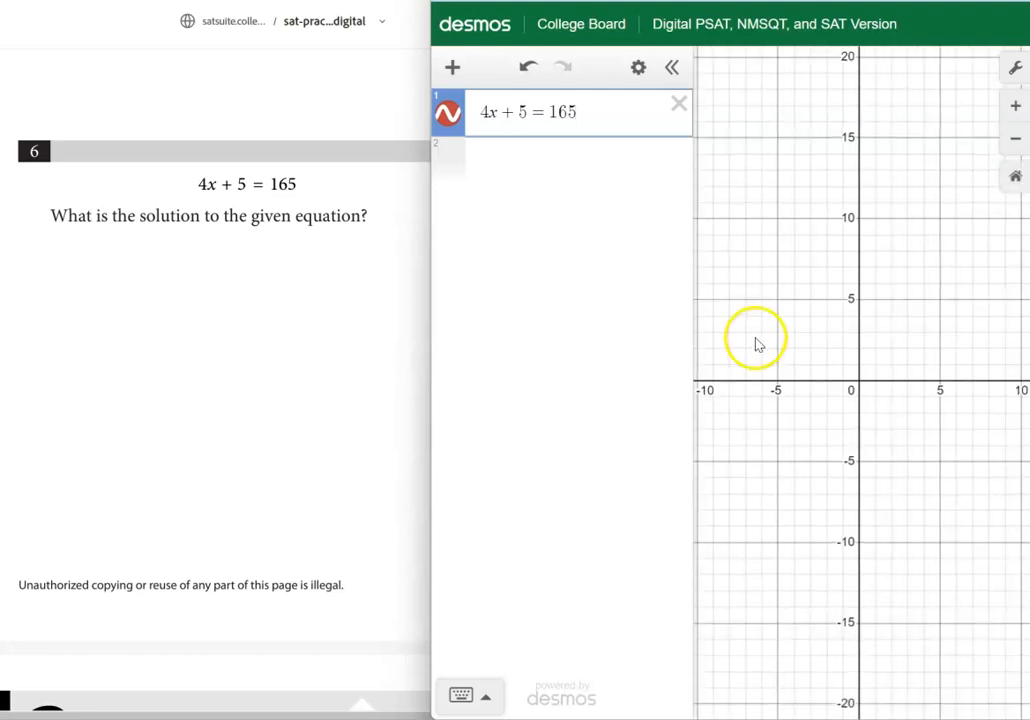
{"action": "left_click", "coordinate": [1015, 138]}
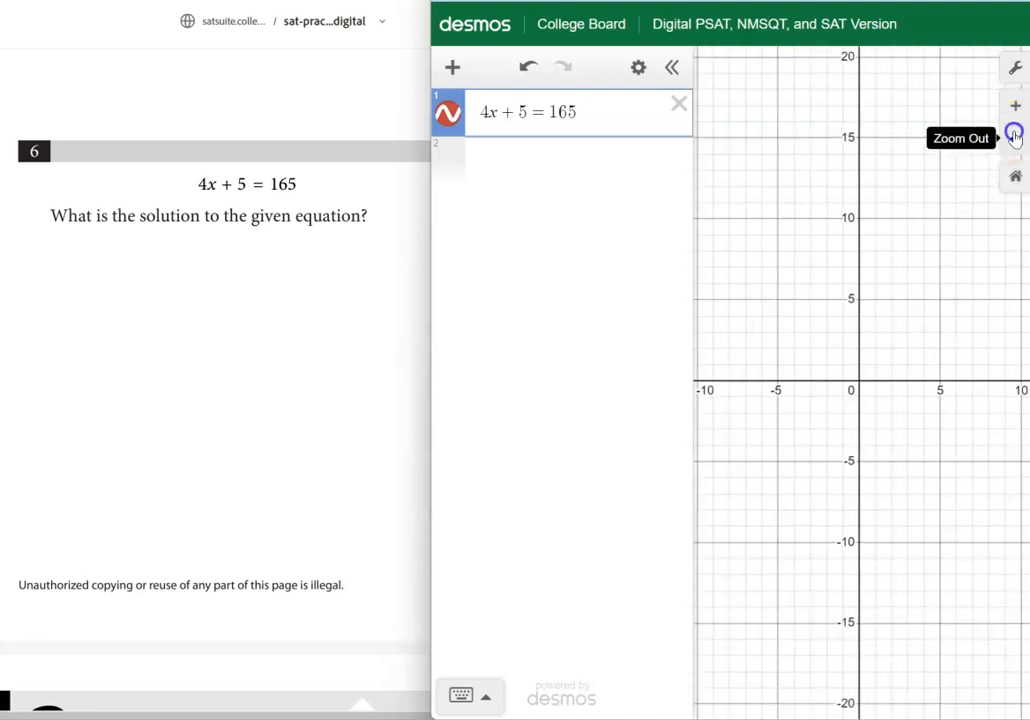
{"action": "scroll", "coordinate": [880, 249], "scroll_direction": "down", "scroll_amount": 5}
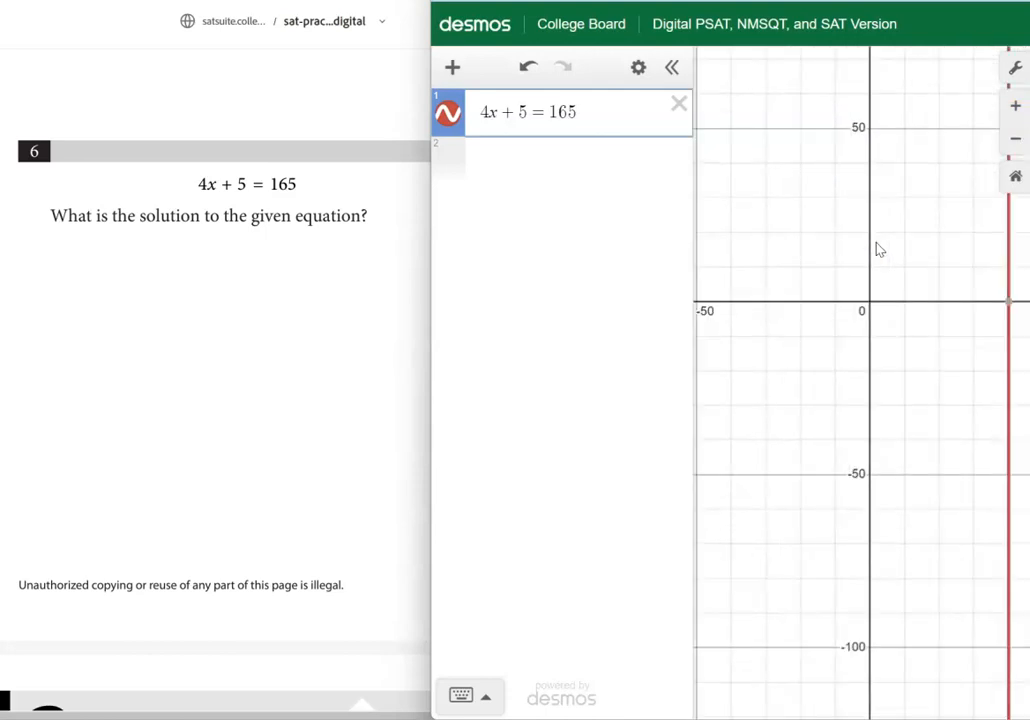
{"action": "scroll", "coordinate": [876, 248], "scroll_direction": "down", "scroll_amount": 1}
{"action": "scroll", "coordinate": [853, 274], "scroll_direction": "down", "scroll_amount": 1}
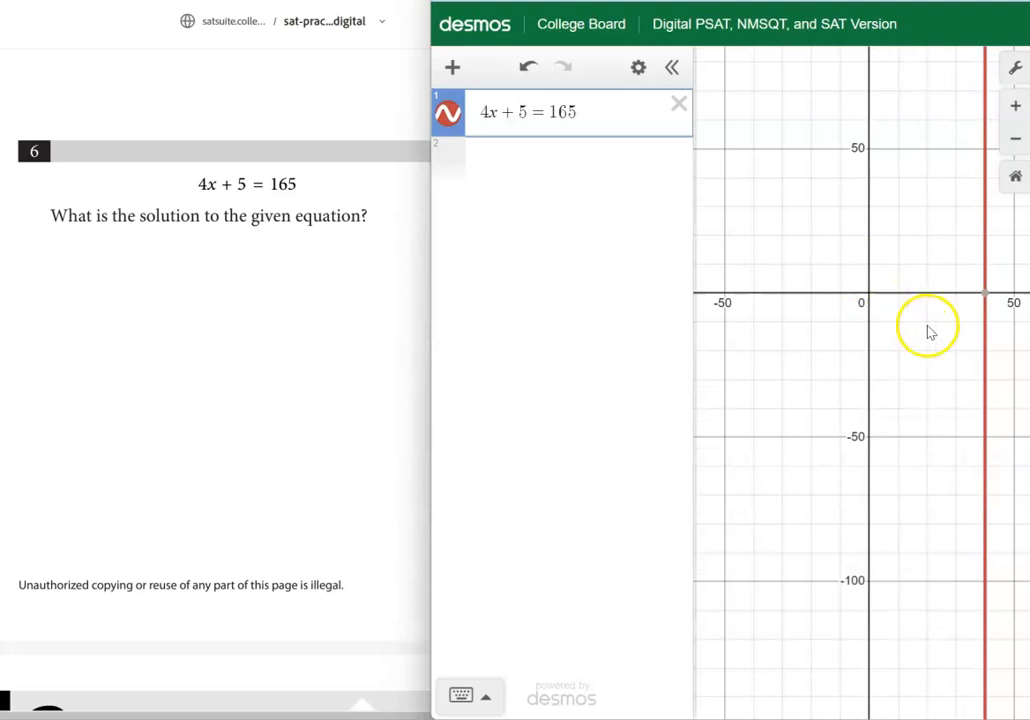
{"action": "left_click", "coordinate": [985, 294]}
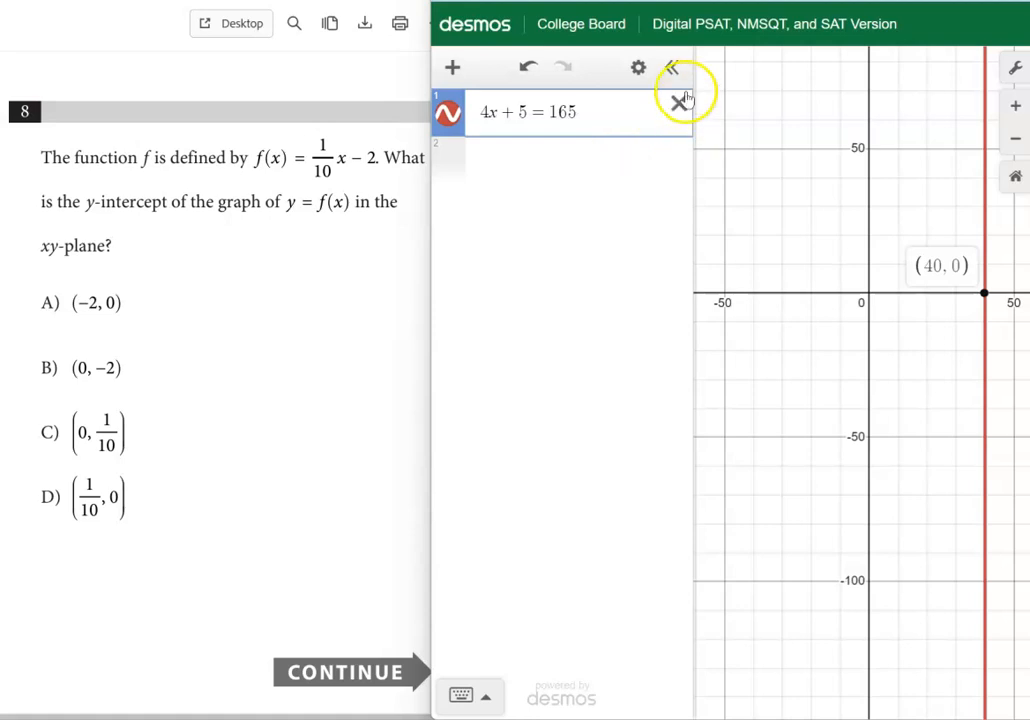
Delete all expressions from the list and shift the calculator window aside to uncover question 8
{"action": "left_click", "coordinate": [638, 68]}
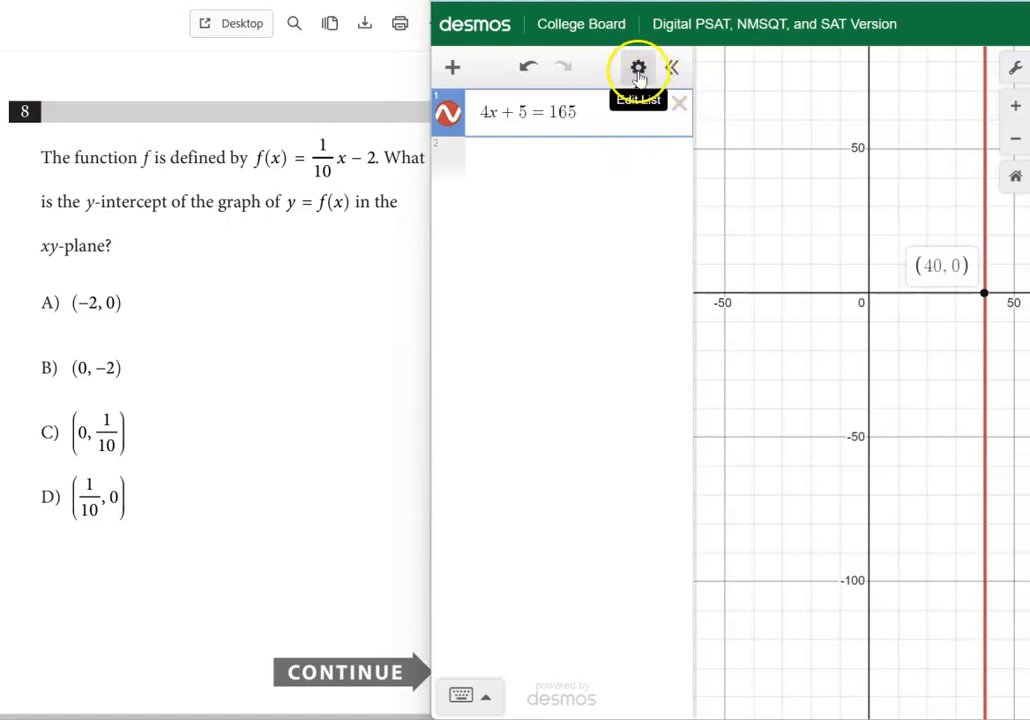
{"action": "left_click", "coordinate": [467, 72]}
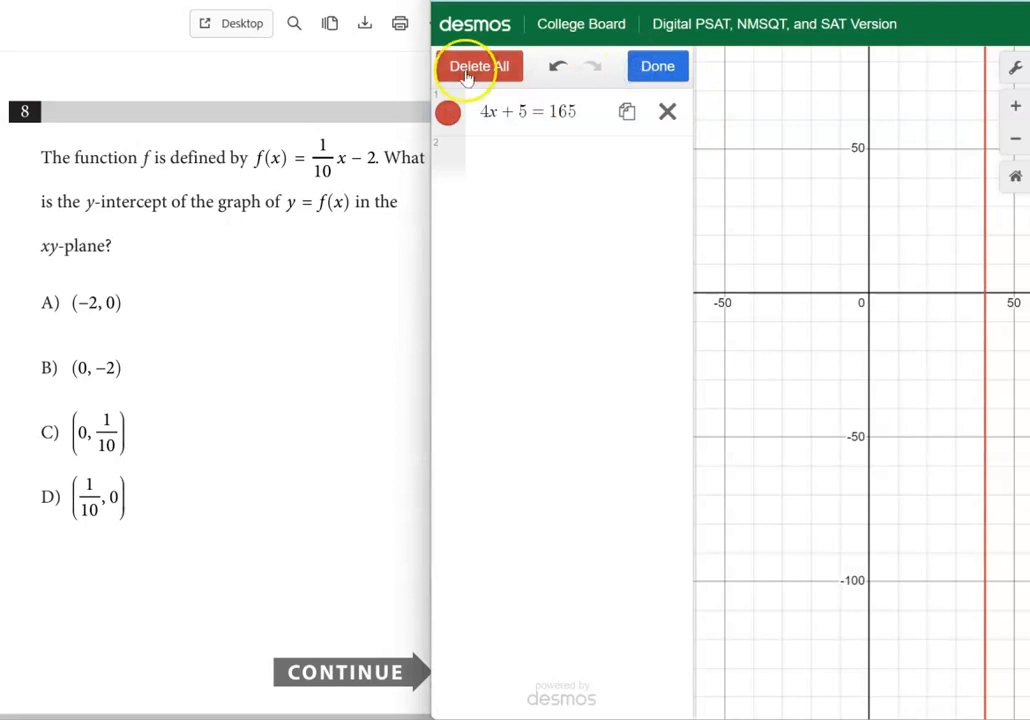
{"action": "left_click", "coordinate": [467, 72]}
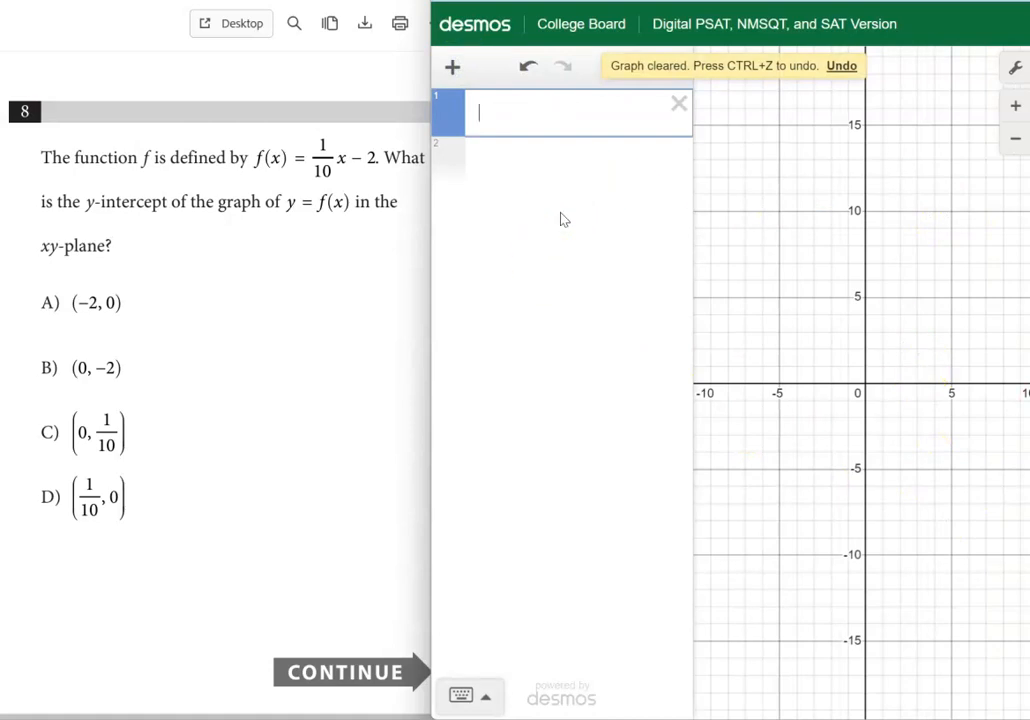
{"action": "left_click", "coordinate": [625, 163]}
{"action": "left_click_drag", "start_coordinate": [625, 1], "coordinate": [642, 0]}
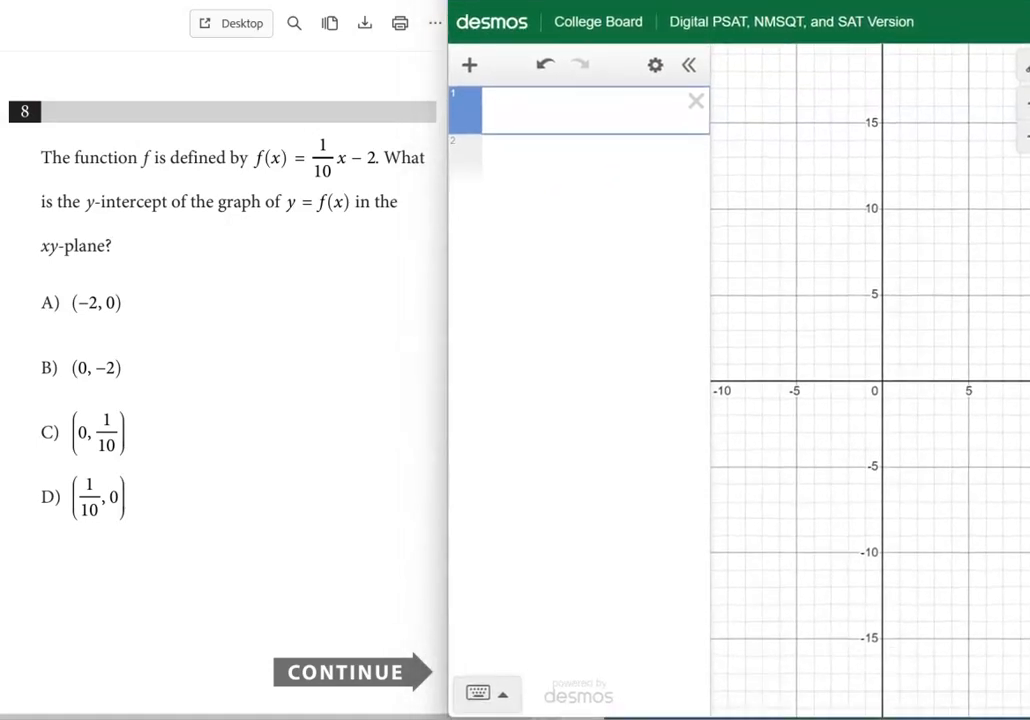
Graph the function f(x) = (1/10)x − 2 and display the coordinates of its y-intercept
{"action": "left_click", "coordinate": [529, 108]}
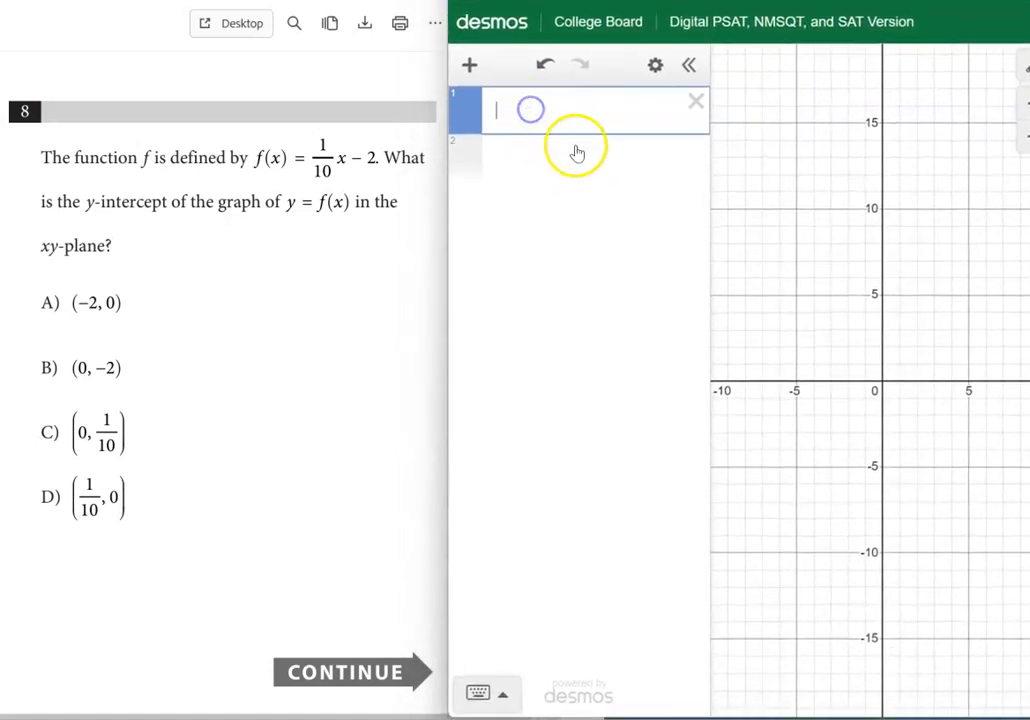
{"action": "type", "text": "f(x)"}
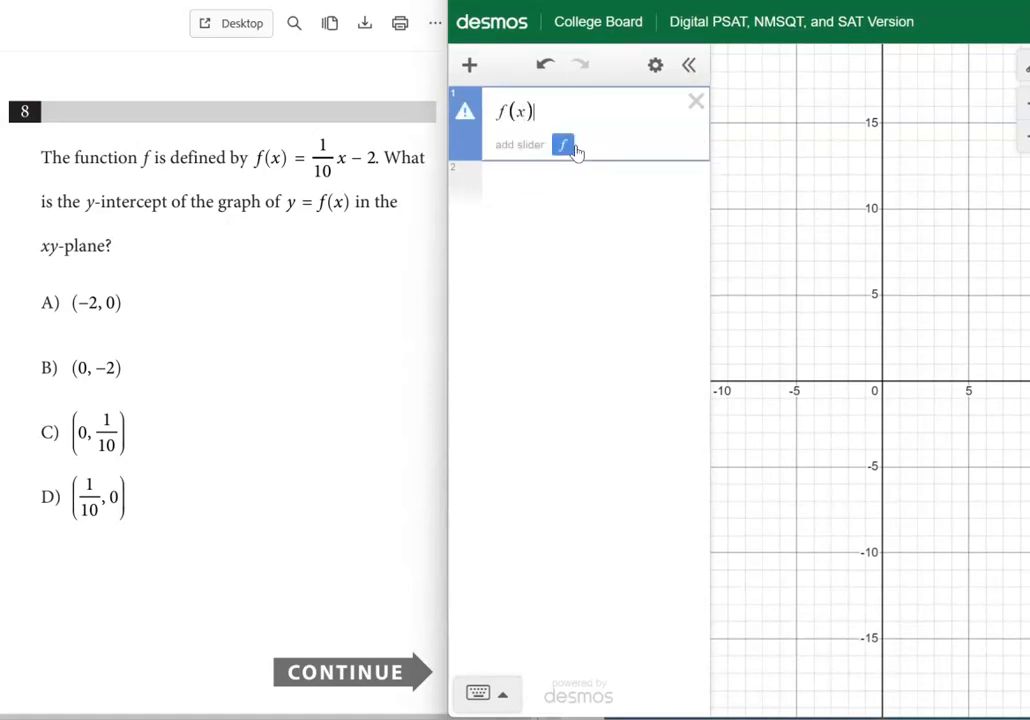
{"action": "type", "text": "=1/"}
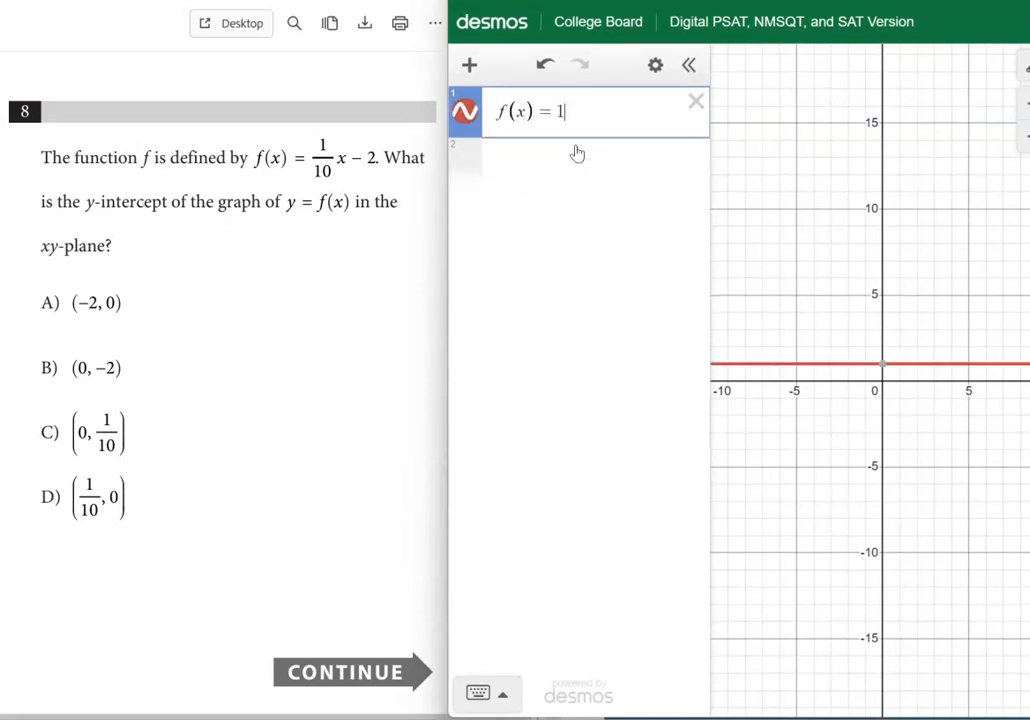
{"action": "type", "text": "10"}
{"action": "key", "text": "Right"}
{"action": "type", "text": "x"}
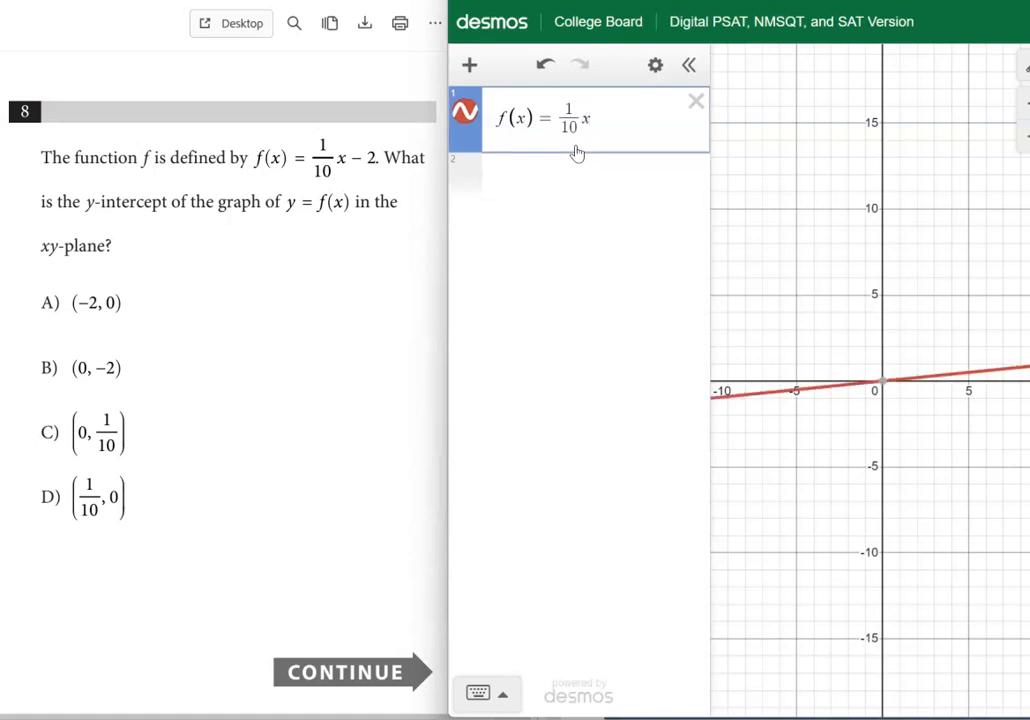
{"action": "type", "text": "-2"}
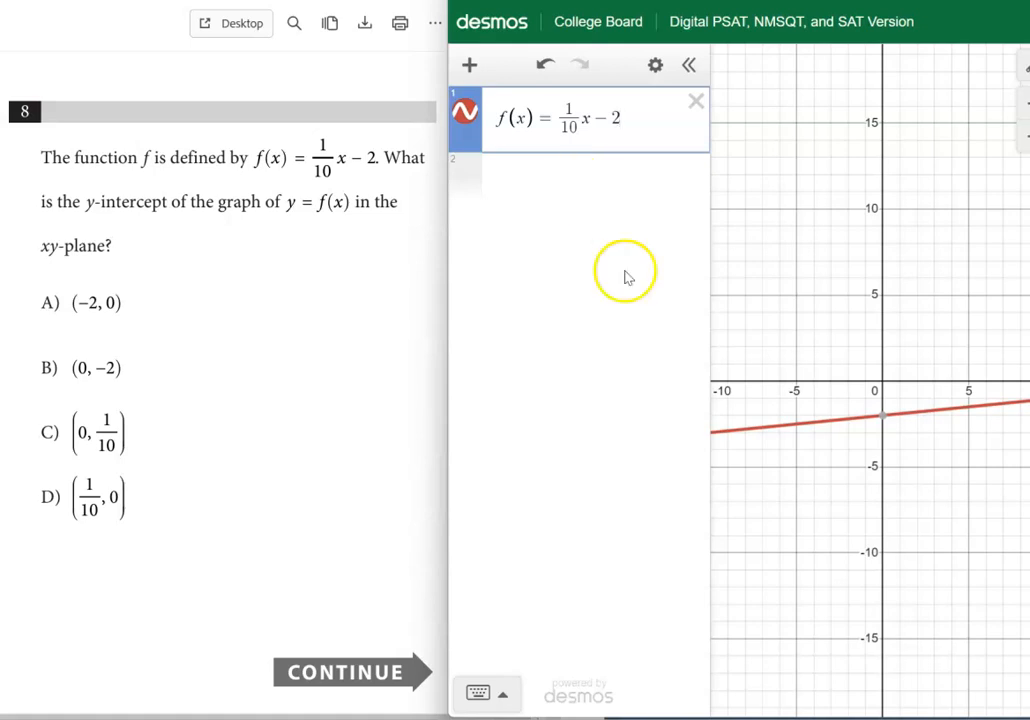
{"action": "left_click", "coordinate": [884, 424]}
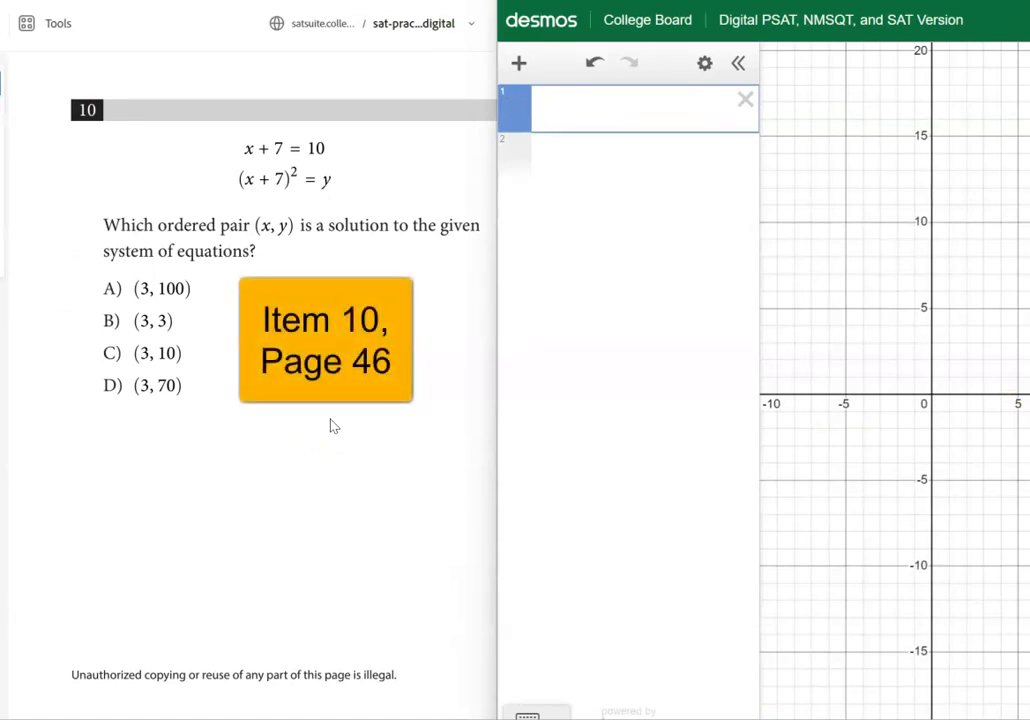
Enter x + 7 = 10 from question 10 as the first expression
{"action": "left_click", "coordinate": [621, 110]}
{"action": "type", "text": "x = &"}
{"action": "key", "text": "BackSpace"}
{"action": "type", "text": "7"}
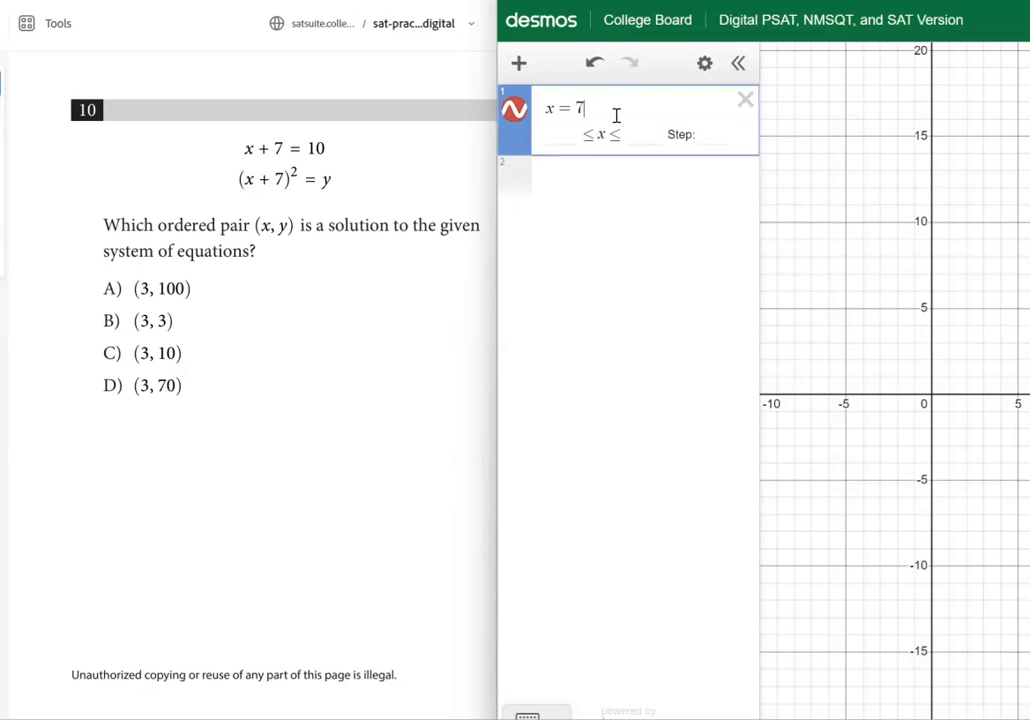
{"action": "key", "text": "Num_Lock"}
{"action": "key", "text": "BackSpace"}
{"action": "key", "text": "BackSpace"}
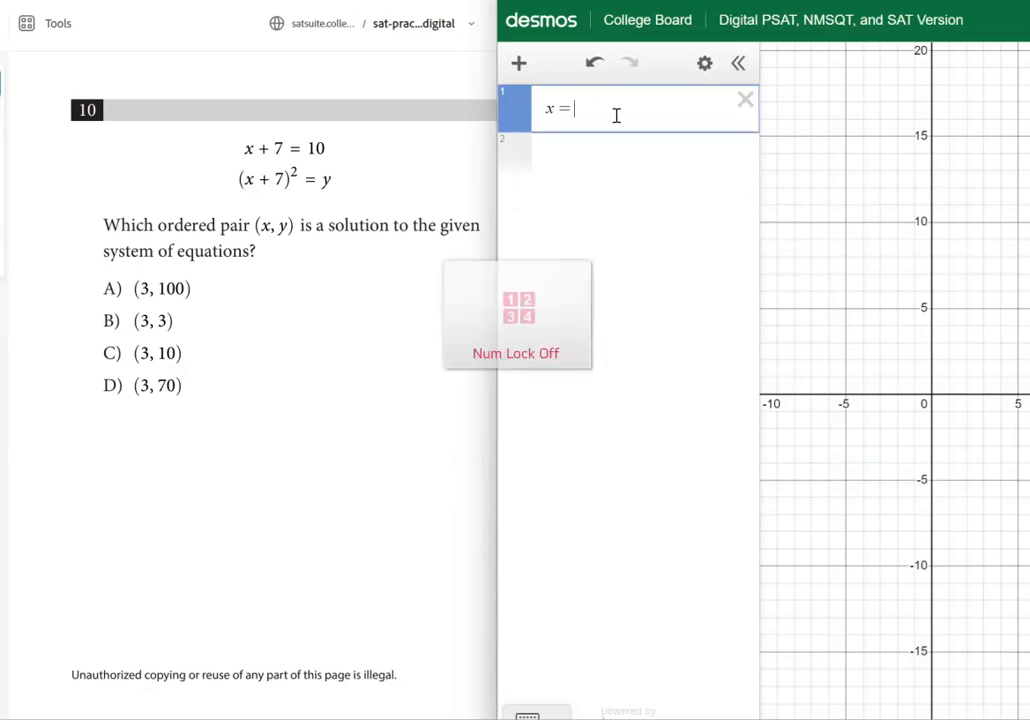
{"action": "type", "text": "+ 7 "}
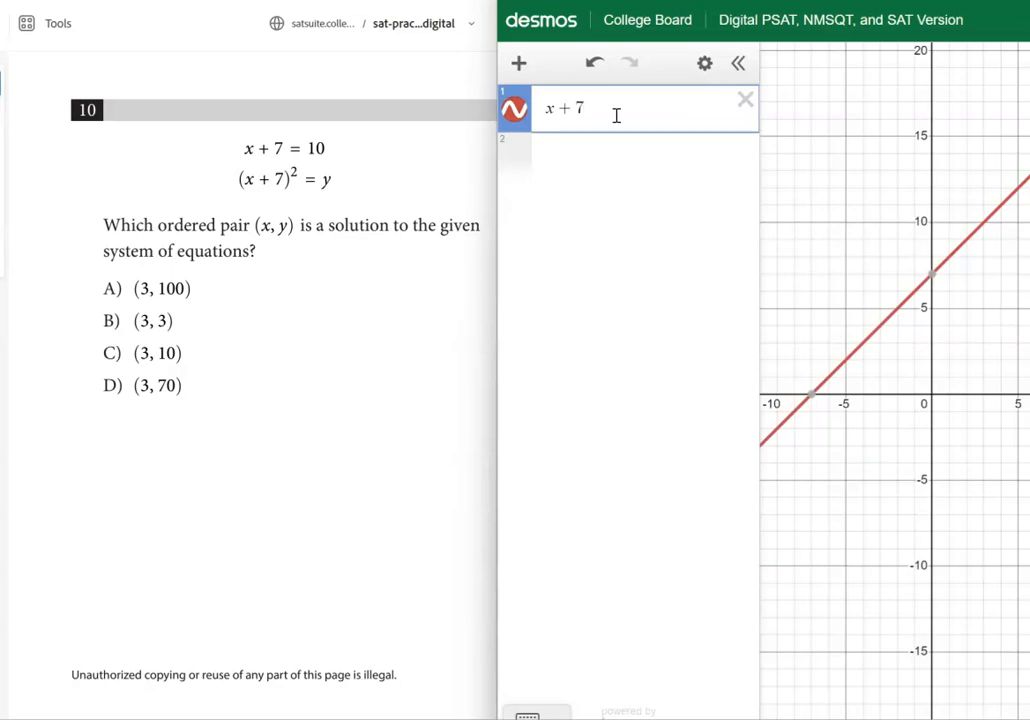
{"action": "type", "text": "= 10"}
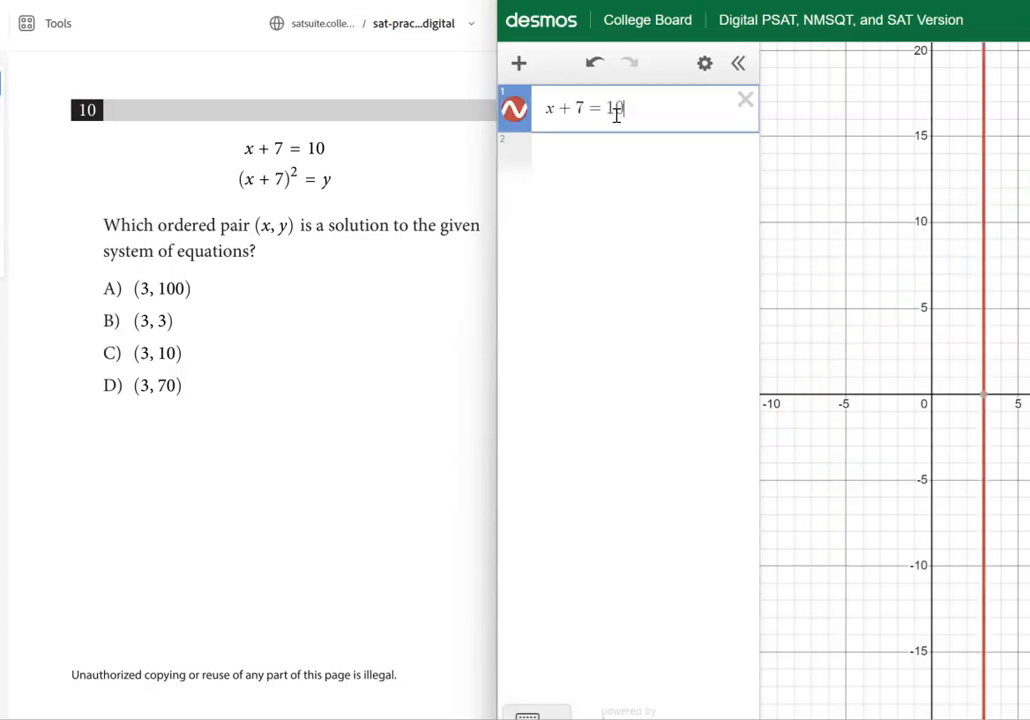
Enter (x + 7)^2 = y as the second expression to graph the system's other equation
{"action": "left_click", "coordinate": [585, 162]}
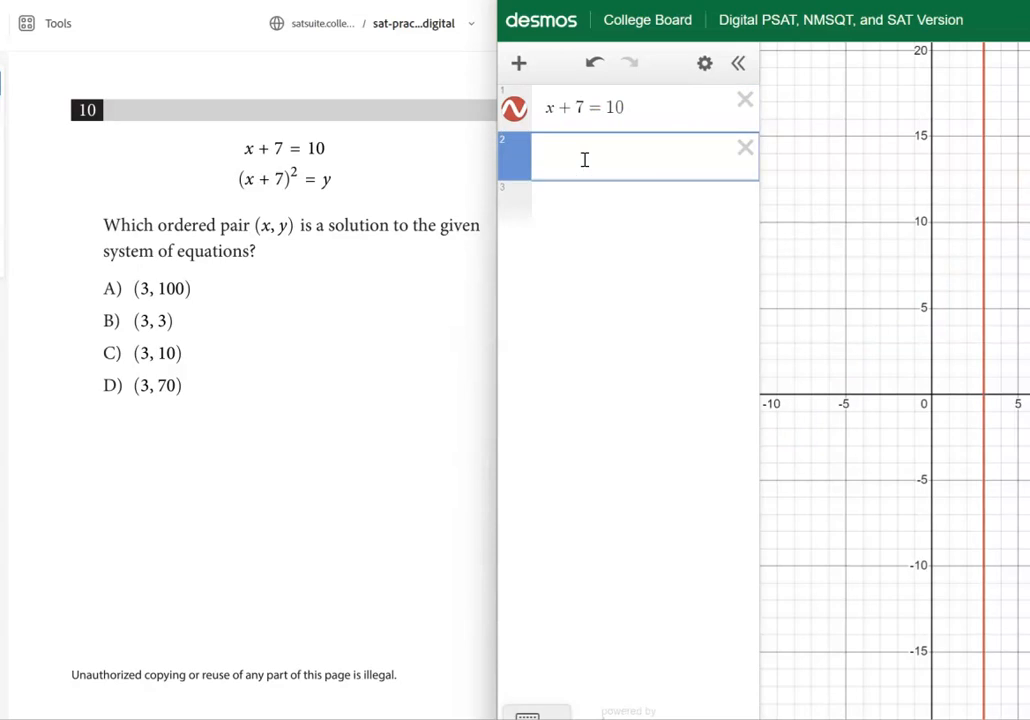
{"action": "type", "text": "(x "}
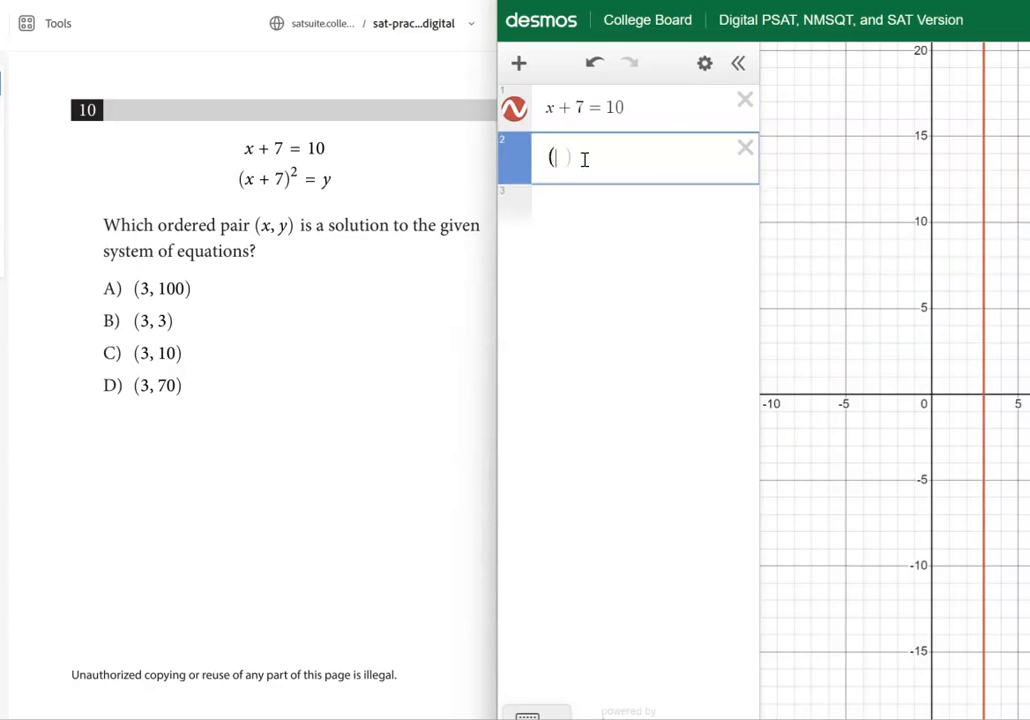
{"action": "type", "text": "+ 7"}
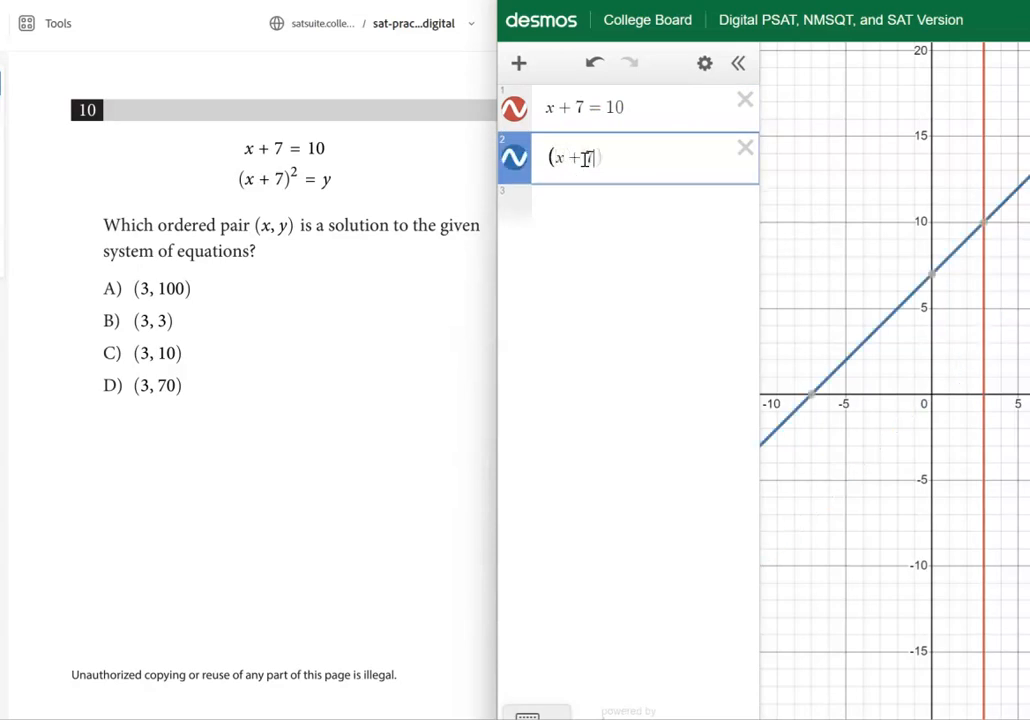
{"action": "type", "text": ")^"}
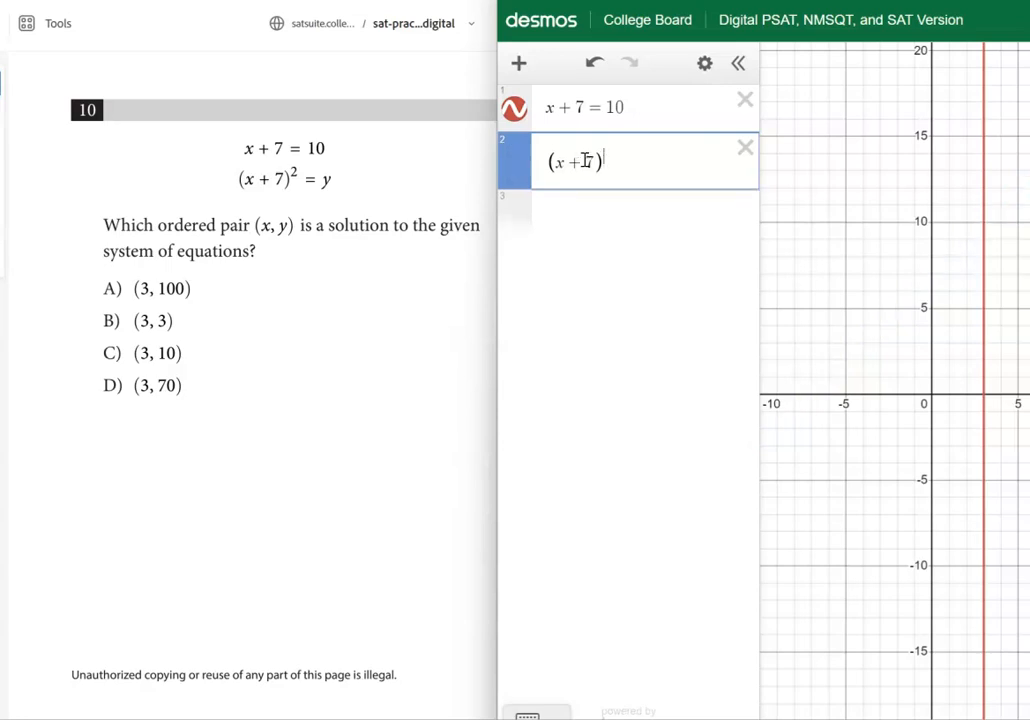
{"action": "type", "text": "2"}
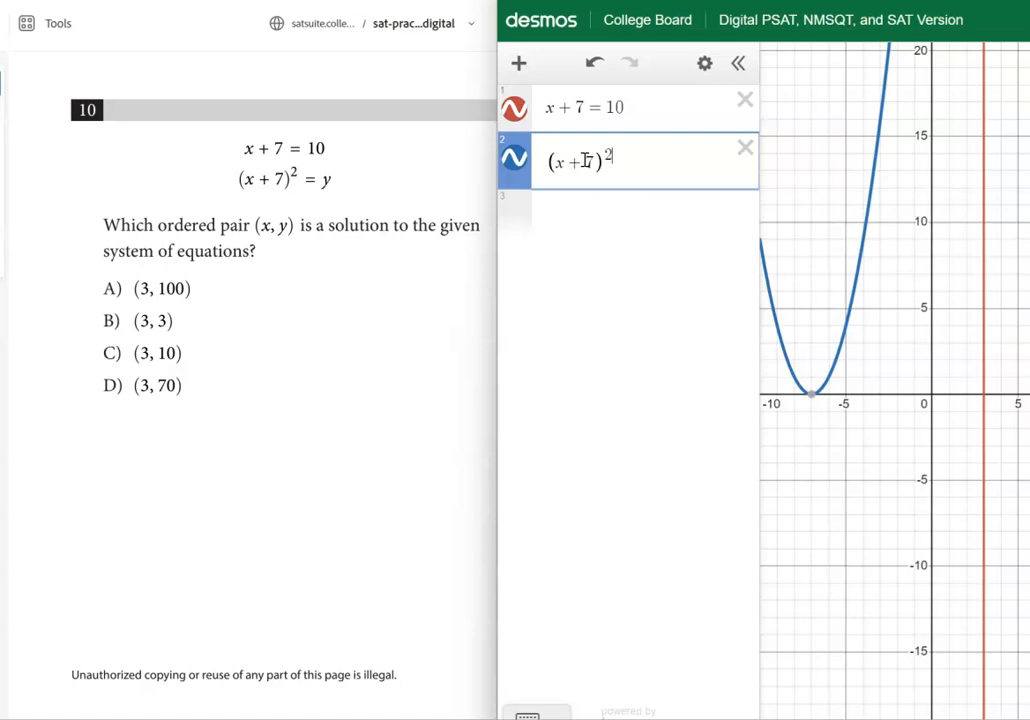
{"action": "key", "text": "Right"}
{"action": "type", "text": "= y"}
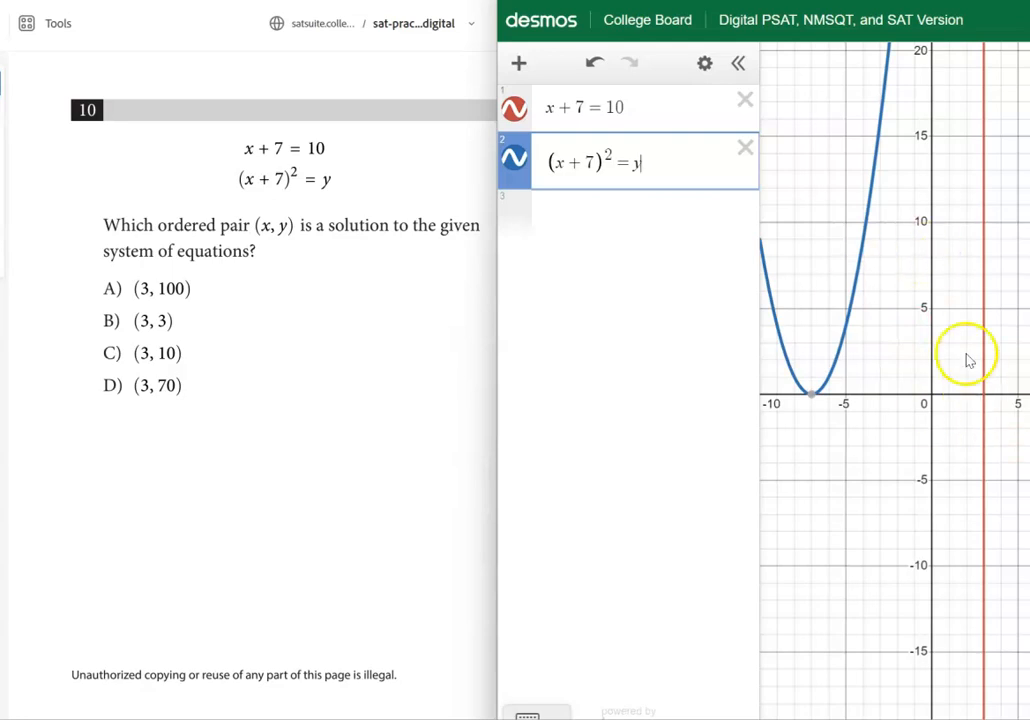
Insert a table as the third item and fill its first two rows with answer choices (3, 100) and (3, 3)
{"action": "left_click", "coordinate": [595, 220]}
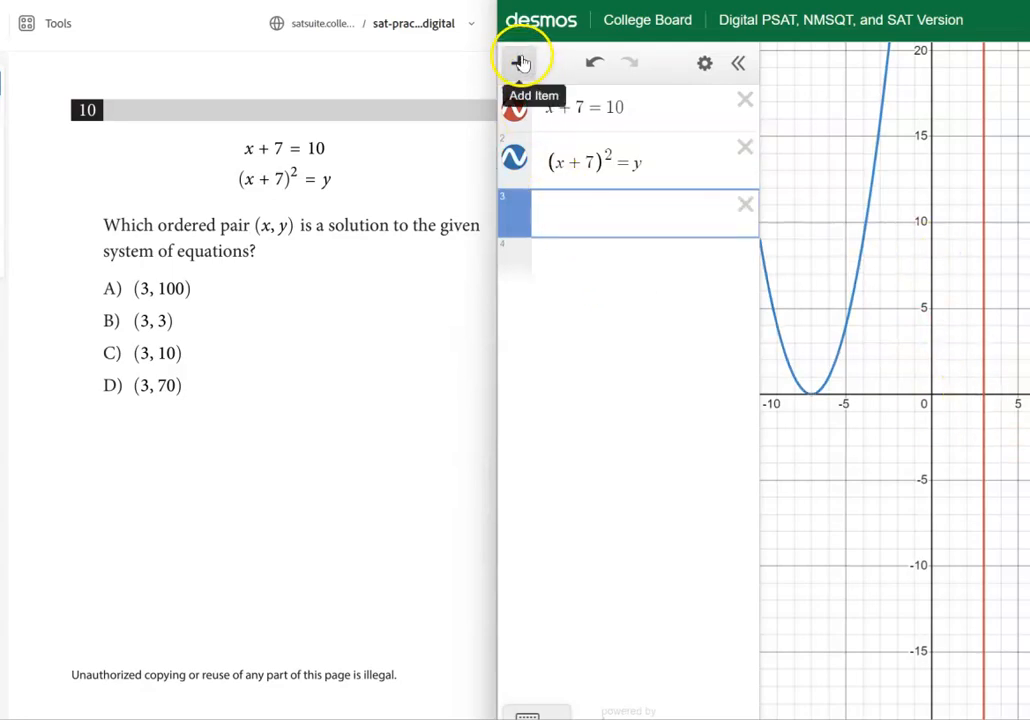
{"action": "left_click", "coordinate": [519, 63]}
{"action": "left_click", "coordinate": [557, 147]}
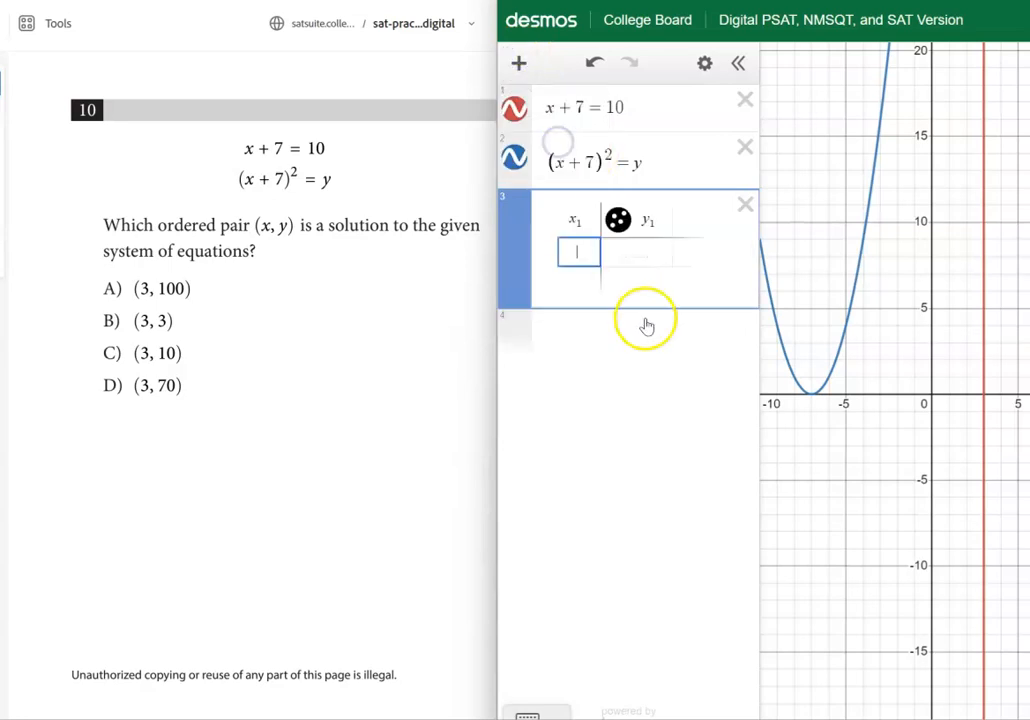
{"action": "type", "text": "3"}
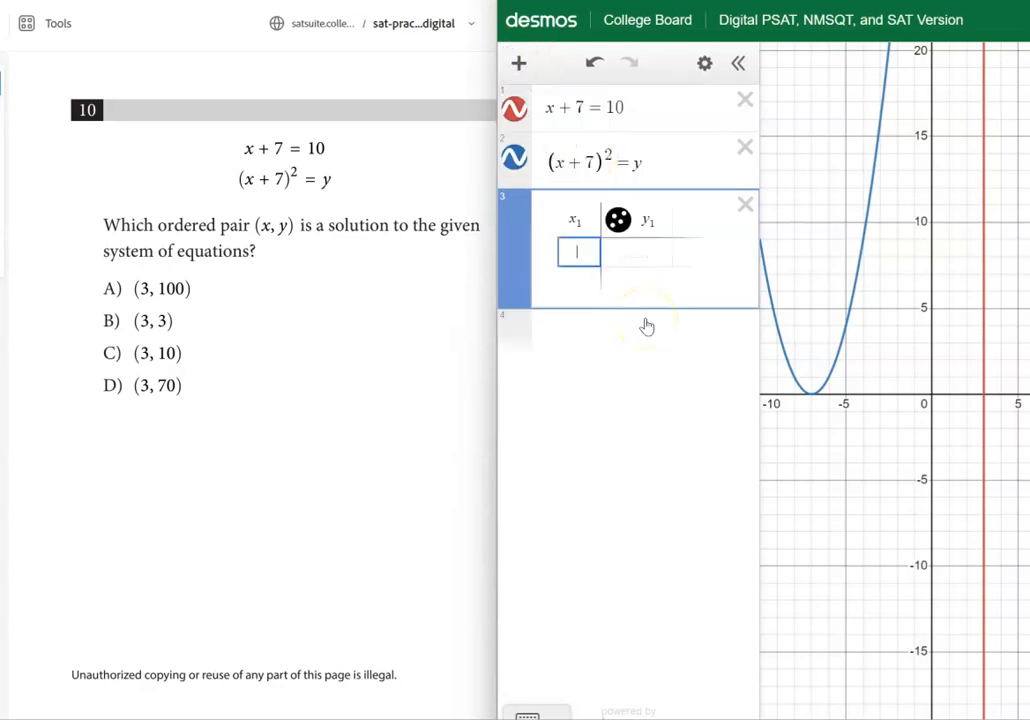
{"action": "left_click", "coordinate": [639, 259]}
{"action": "type", "text": "100"}
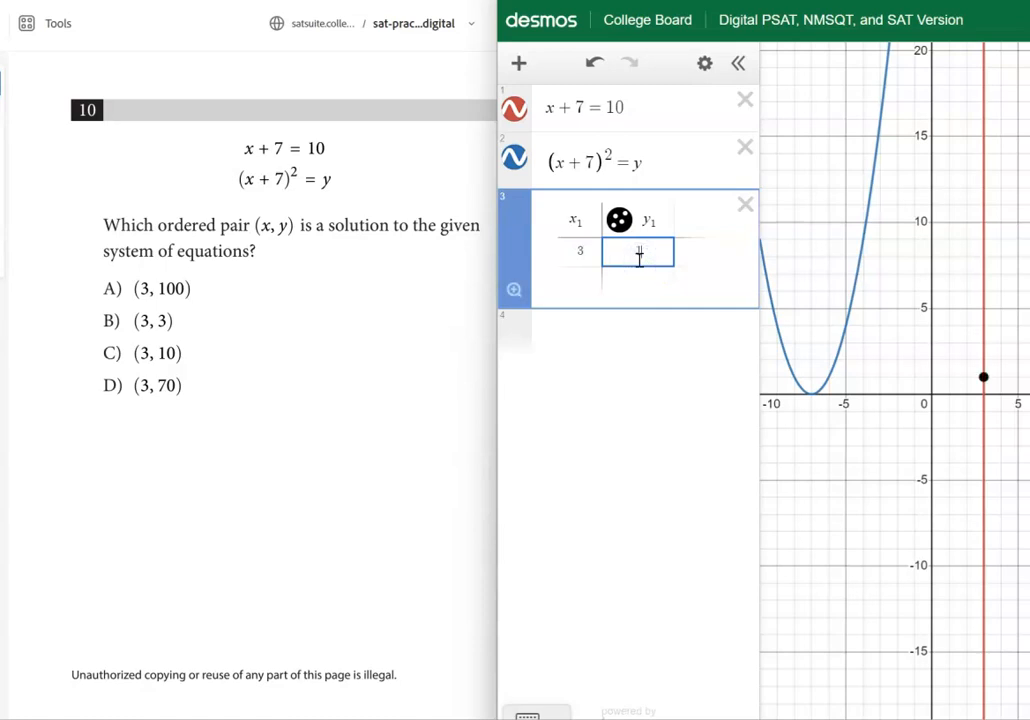
{"action": "left_click", "coordinate": [574, 278]}
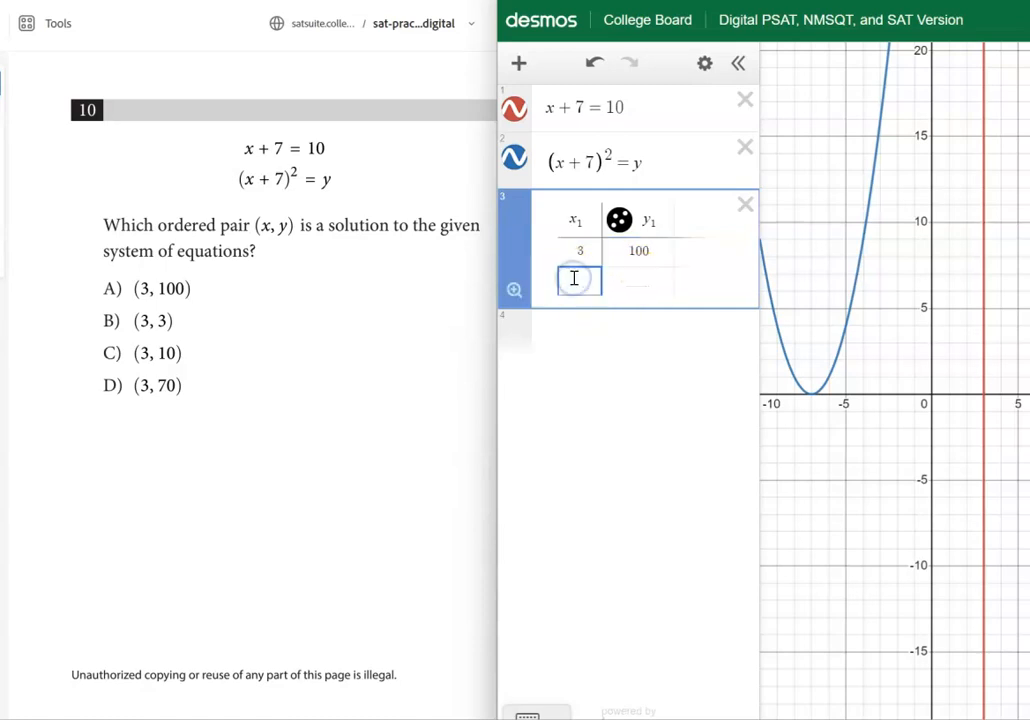
{"action": "type", "text": "3"}
{"action": "left_click", "coordinate": [634, 285]}
{"action": "type", "text": "3"}
Add the points (3, 10) and (3, 70) to the table and zoom the graph to fit all table points
{"action": "left_click", "coordinate": [573, 308]}
{"action": "type", "text": "3"}
{"action": "left_click", "coordinate": [639, 311]}
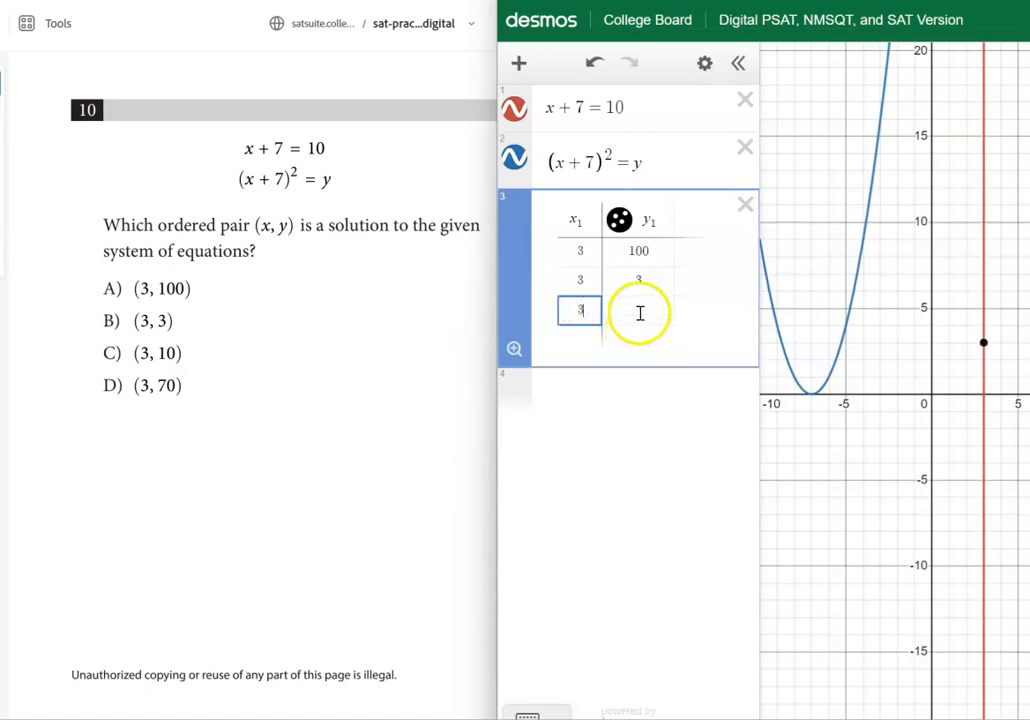
{"action": "type", "text": "10"}
{"action": "left_click", "coordinate": [588, 336]}
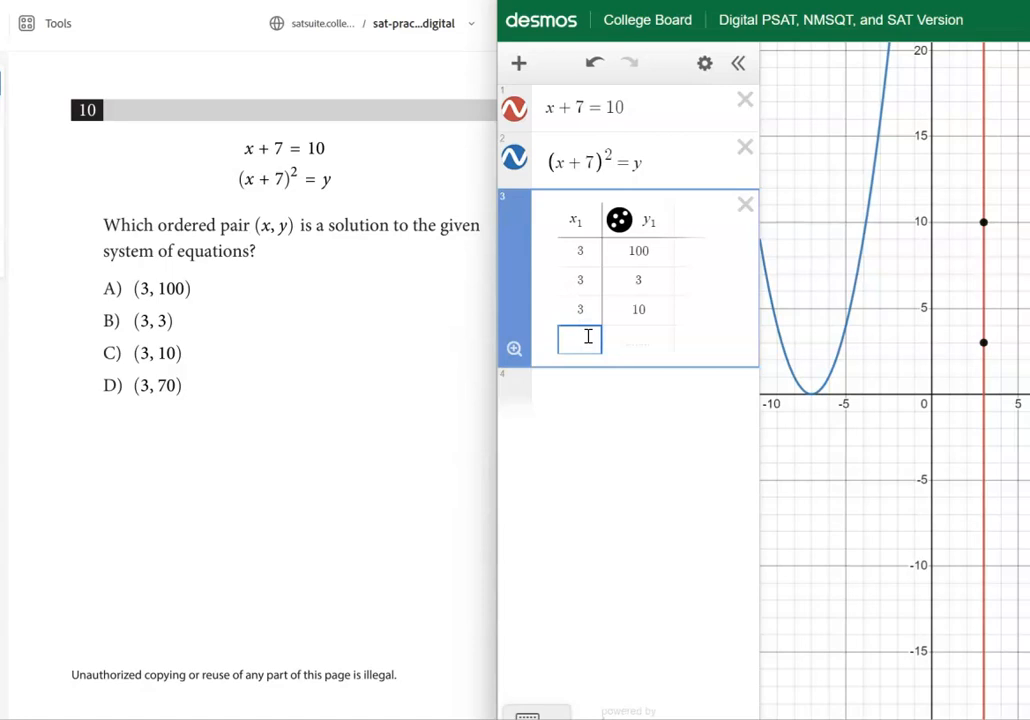
{"action": "type", "text": "3"}
{"action": "left_click", "coordinate": [637, 339]}
{"action": "type", "text": "70"}
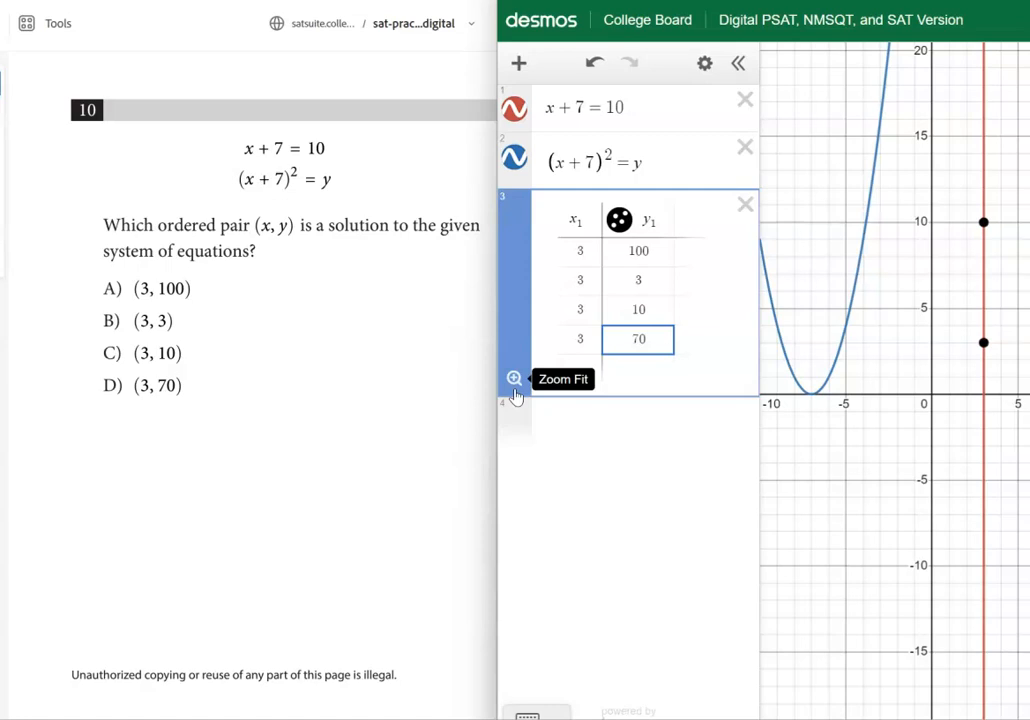
{"action": "left_click", "coordinate": [514, 380]}
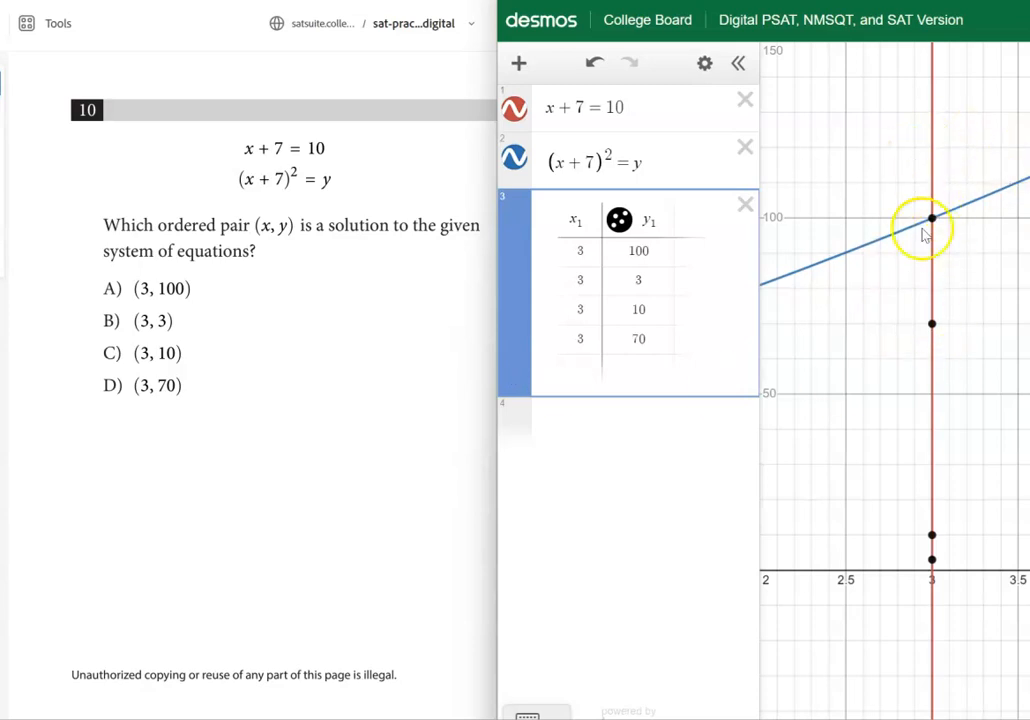
{"action": "mouse_move", "coordinate": [935, 220]}
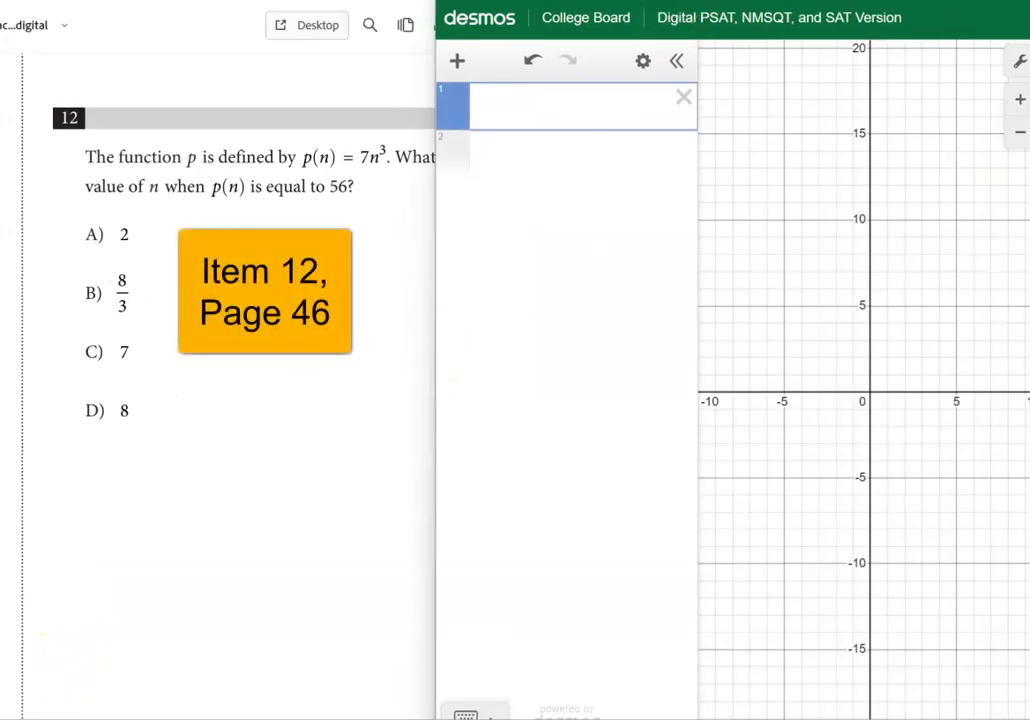
Shift the calculator window to uncover question 12 and enter p(n) = 7n^3 as the first expression
{"action": "left_click_drag", "start_coordinate": [730, 0], "coordinate": [777, 5]}
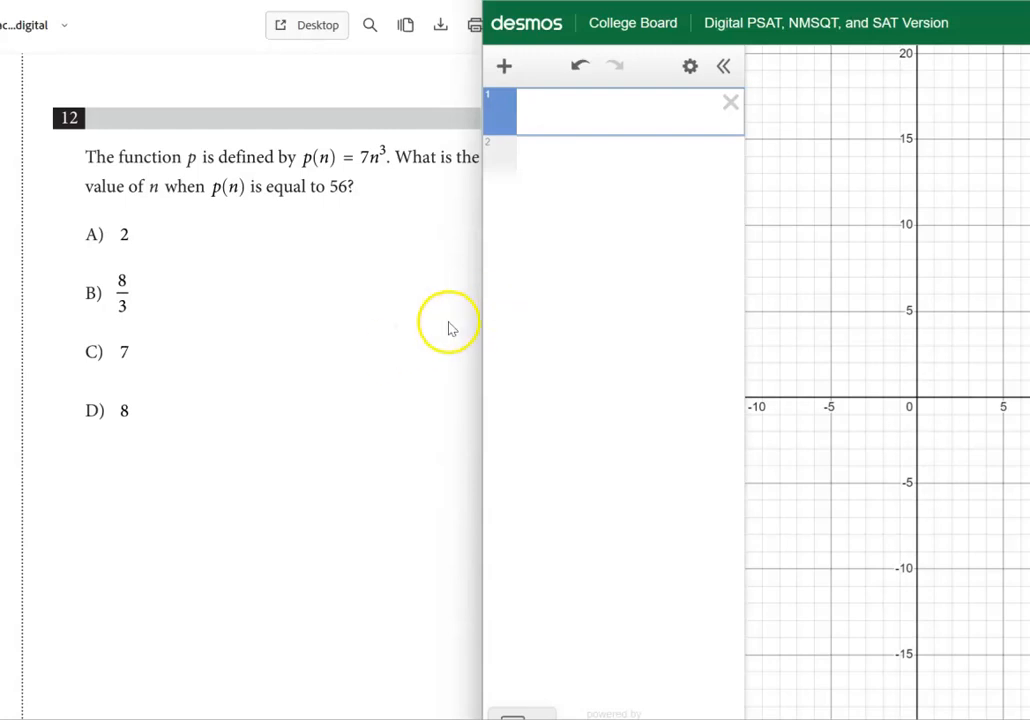
{"action": "left_click", "coordinate": [602, 117]}
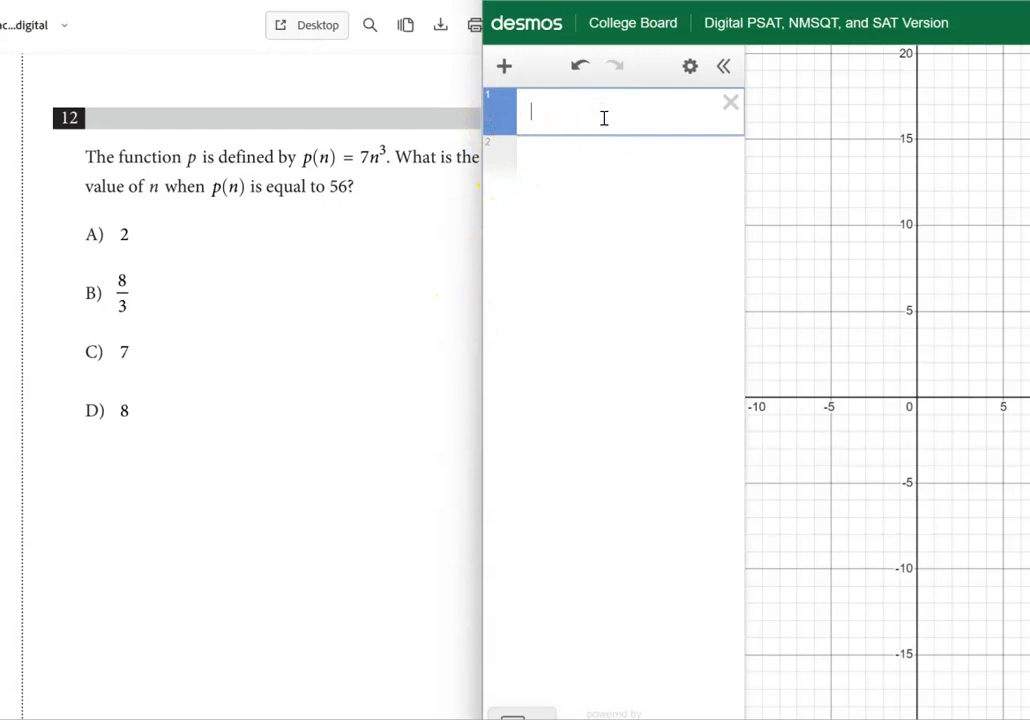
{"action": "type", "text": "p(n) "}
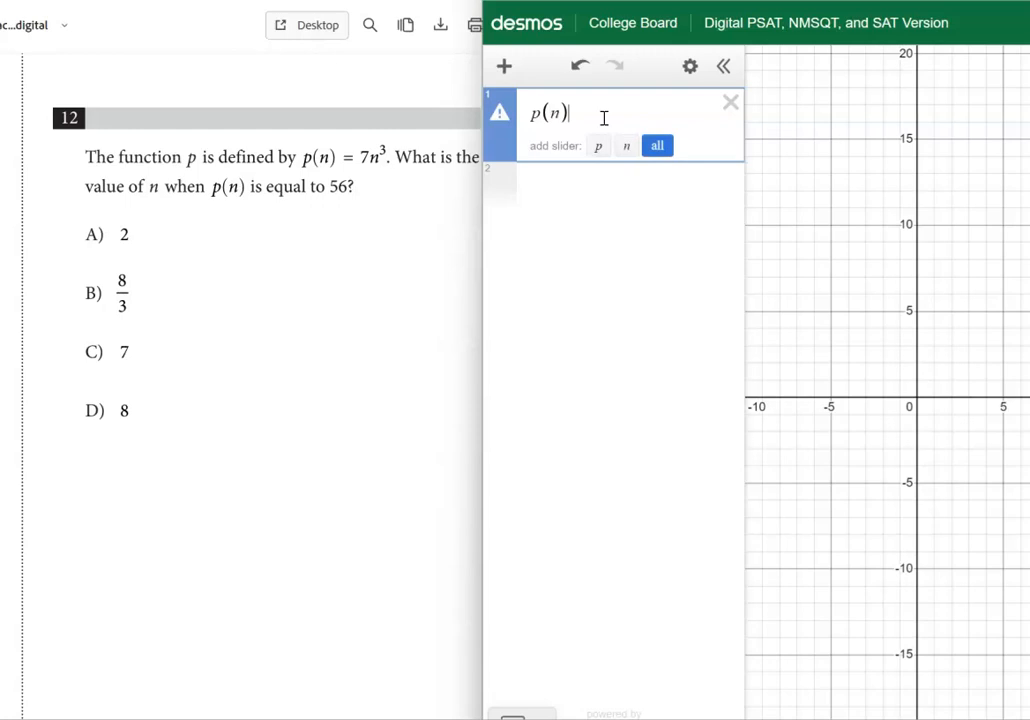
{"action": "type", "text": "= "}
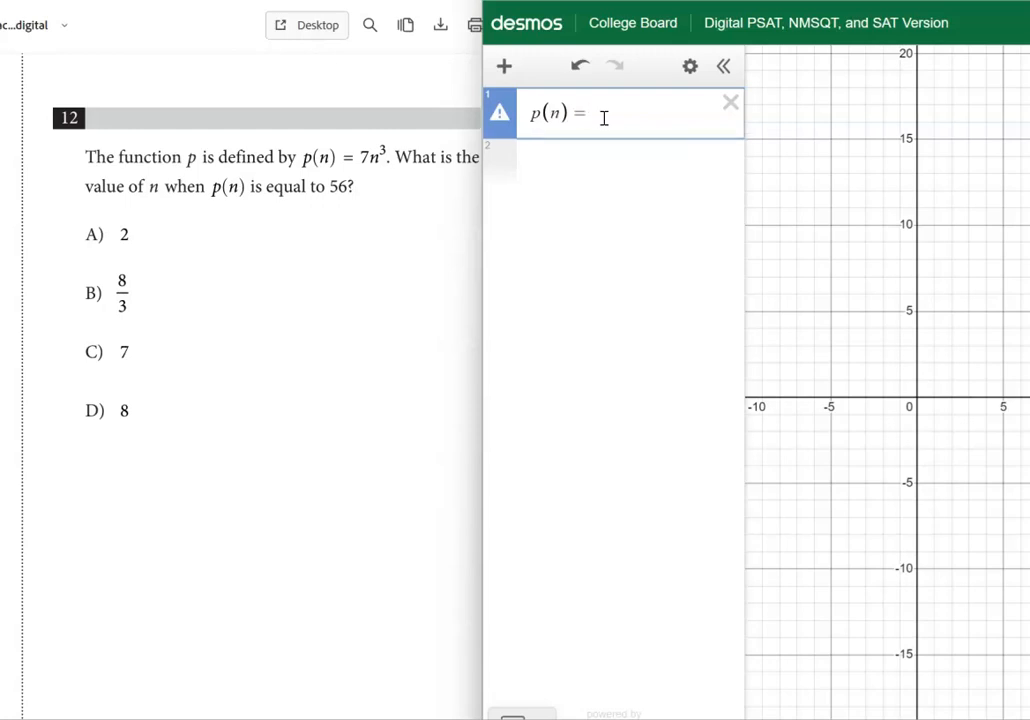
{"action": "type", "text": "7n"}
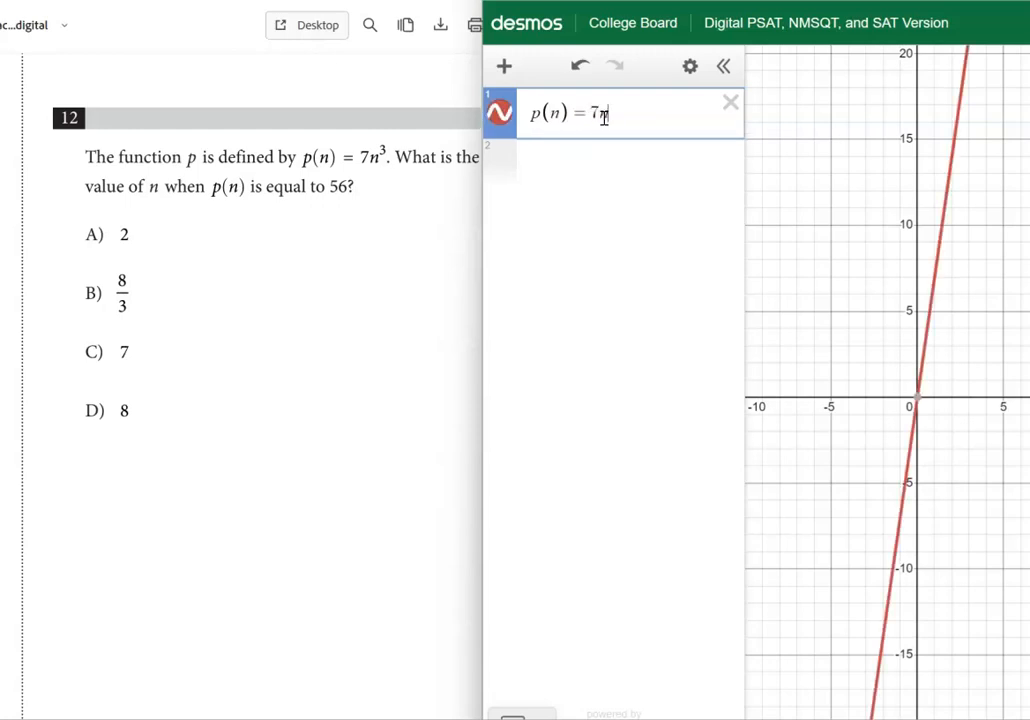
{"action": "type", "text": "^3"}
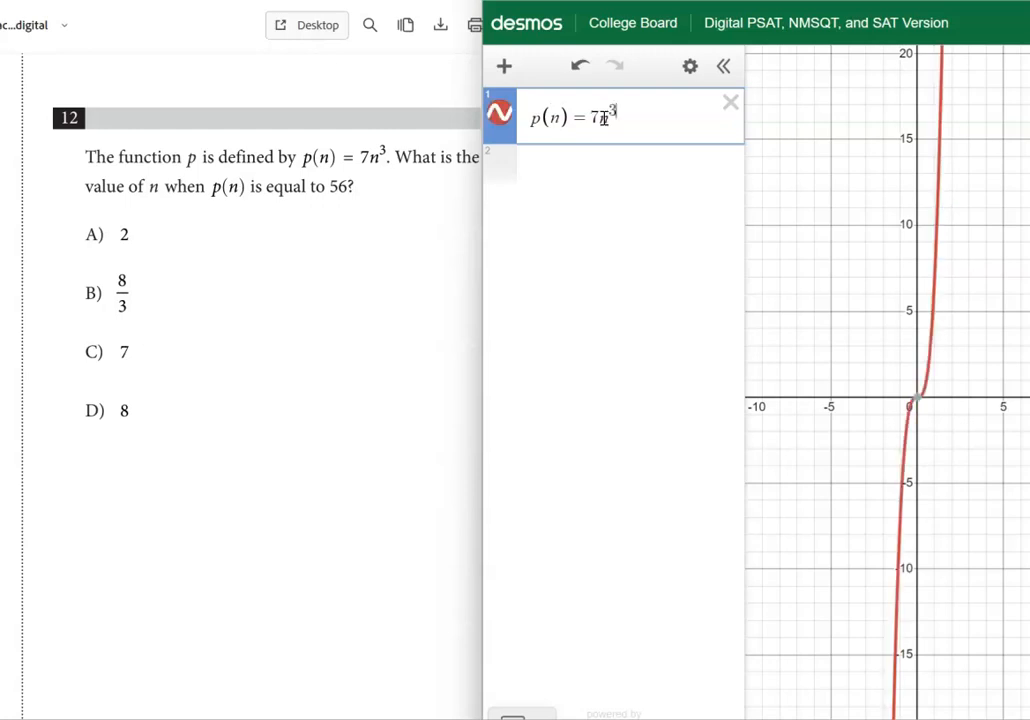
Evaluate answer choice A by entering p(2) as the second expression
{"action": "left_click", "coordinate": [591, 174]}
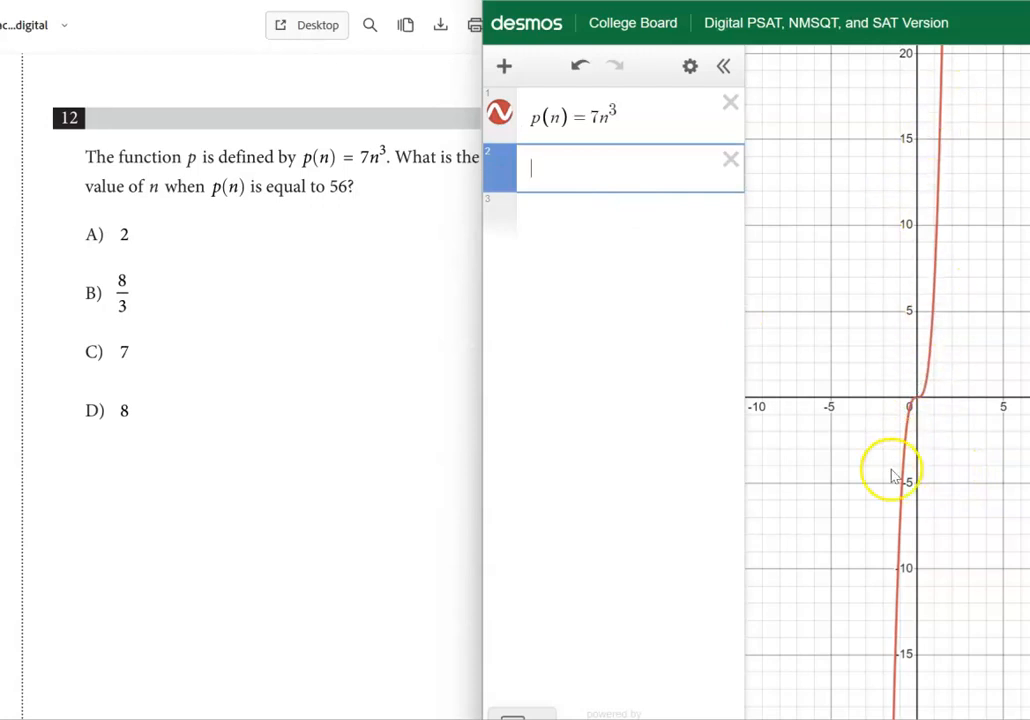
{"action": "left_click", "coordinate": [561, 175]}
{"action": "type", "text": "p("}
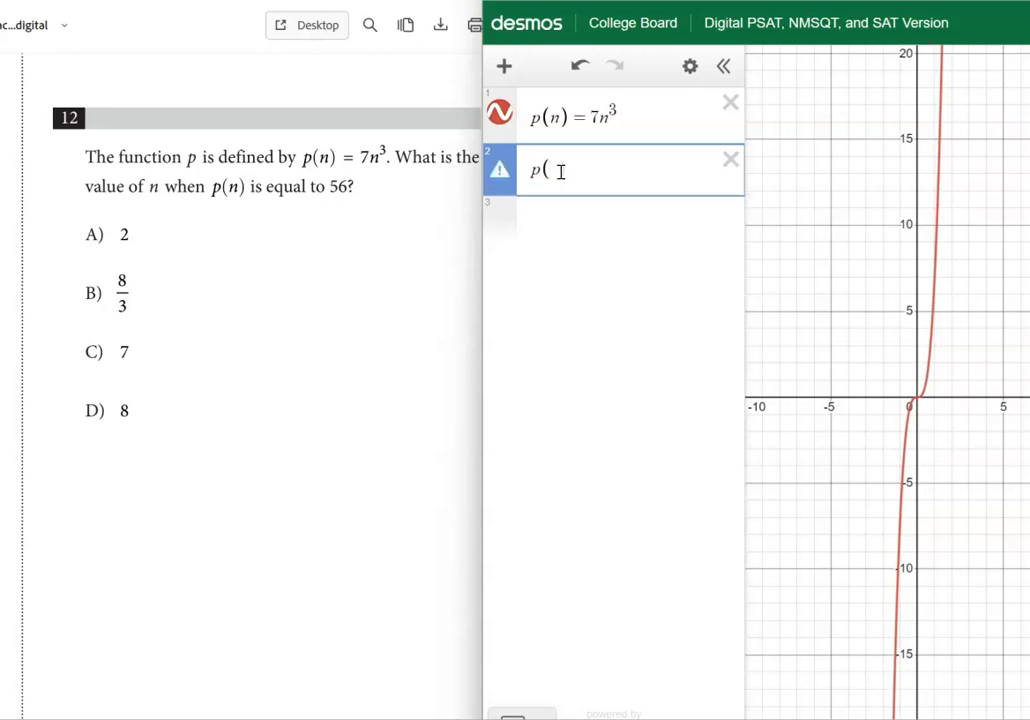
{"action": "type", "text": "2)"}
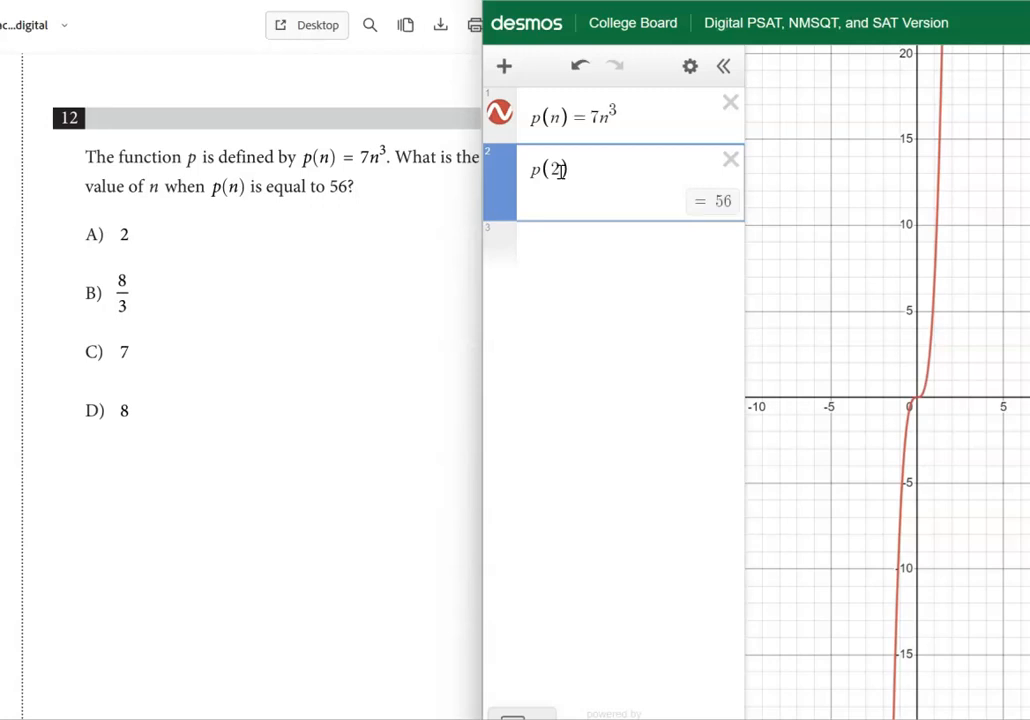
Check the remaining answer choices in the third expression by evaluating p(8/3), p(7) and p(8) in turn
{"action": "left_click", "coordinate": [572, 255]}
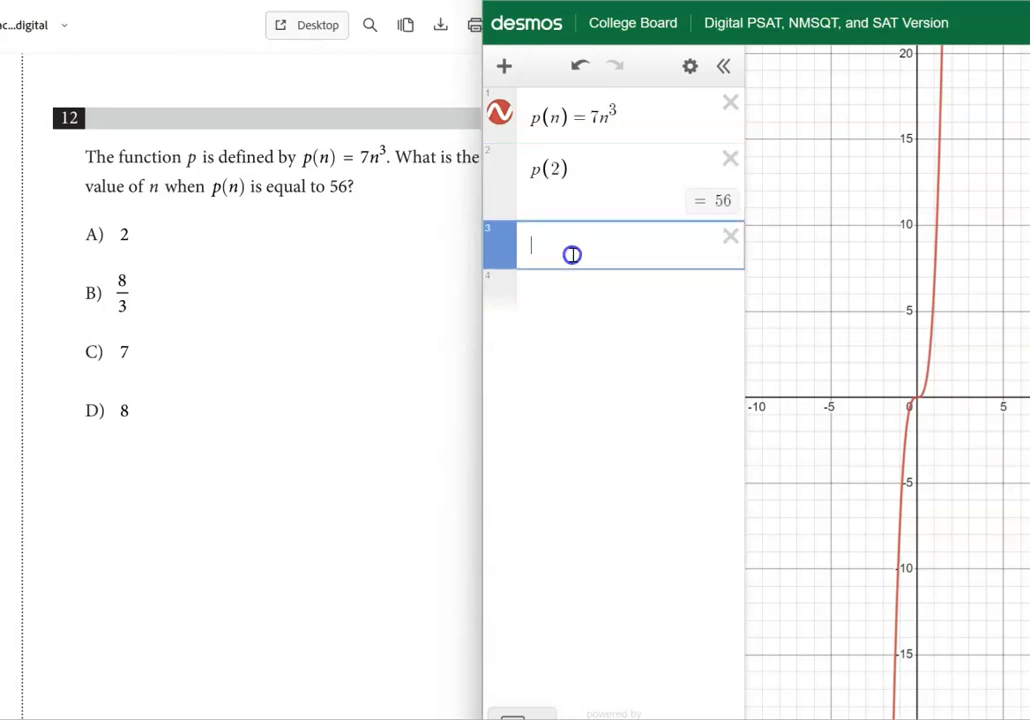
{"action": "type", "text": "p("}
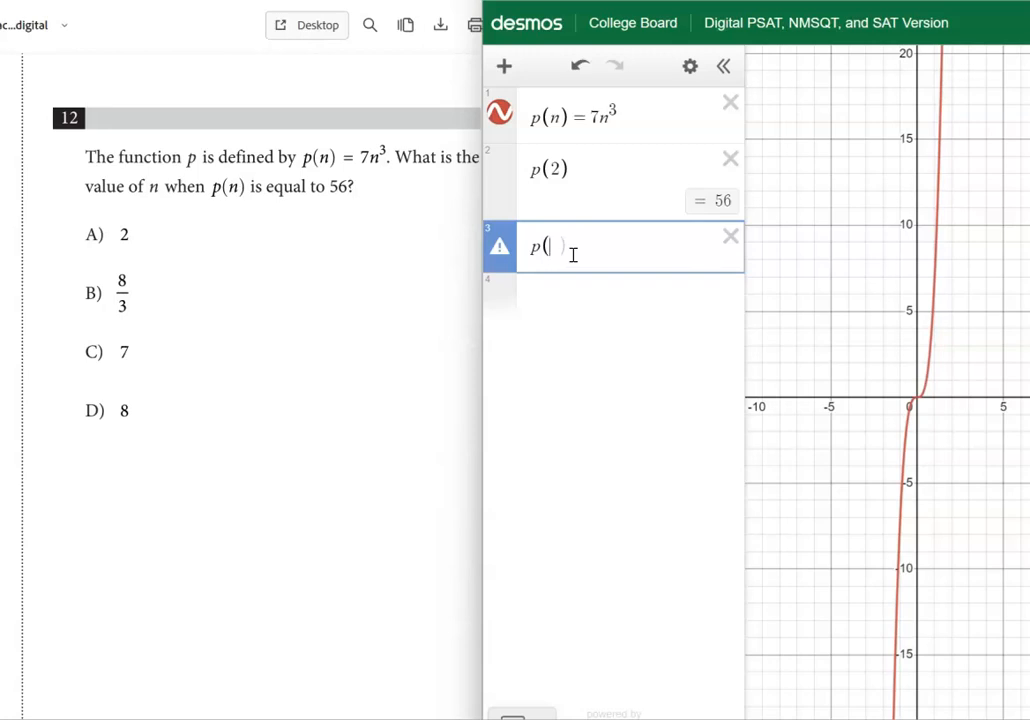
{"action": "type", "text": "8/3"}
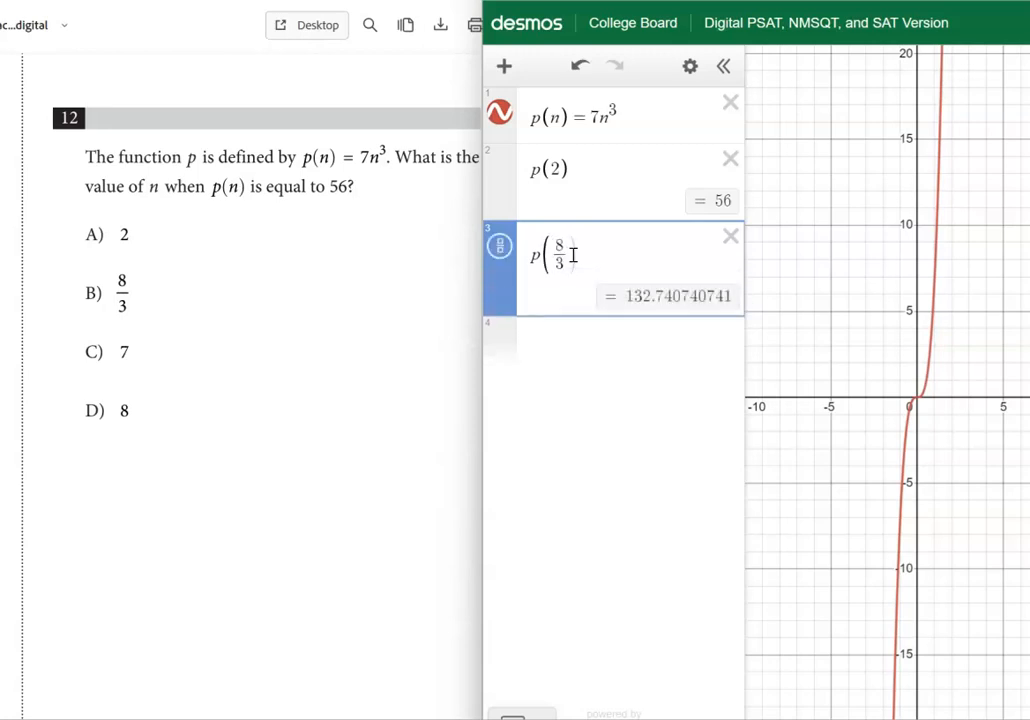
{"action": "type", "text": ")"}
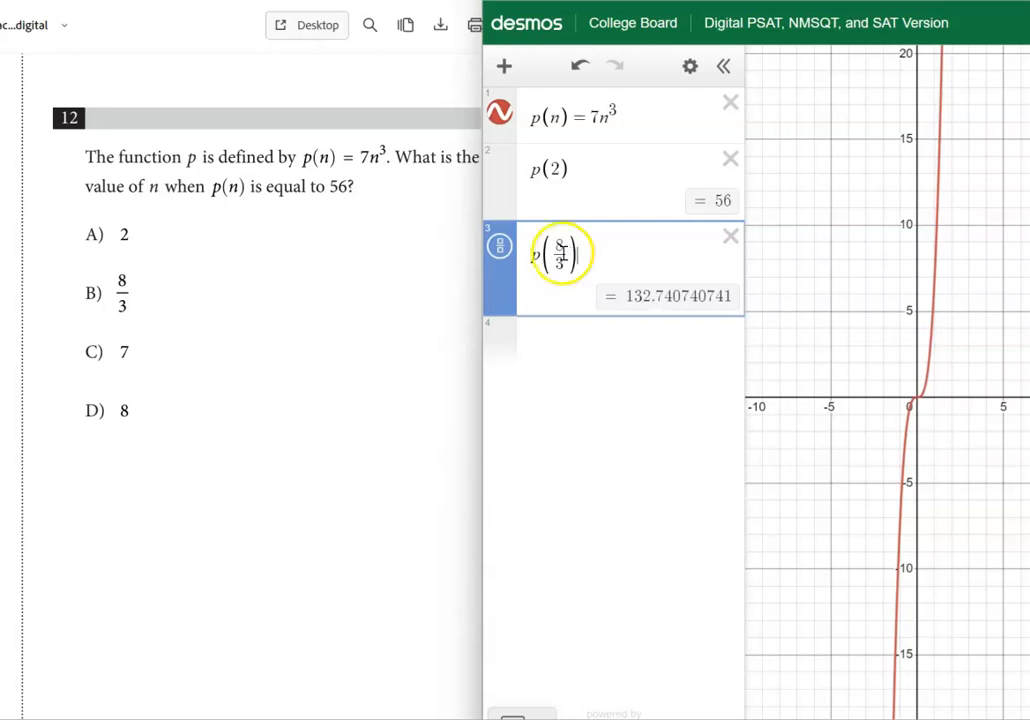
{"action": "left_click_drag", "start_coordinate": [564, 263], "coordinate": [556, 250]}
{"action": "type", "text": "7"}
{"action": "double_click", "coordinate": [556, 246]}
{"action": "type", "text": "8"}
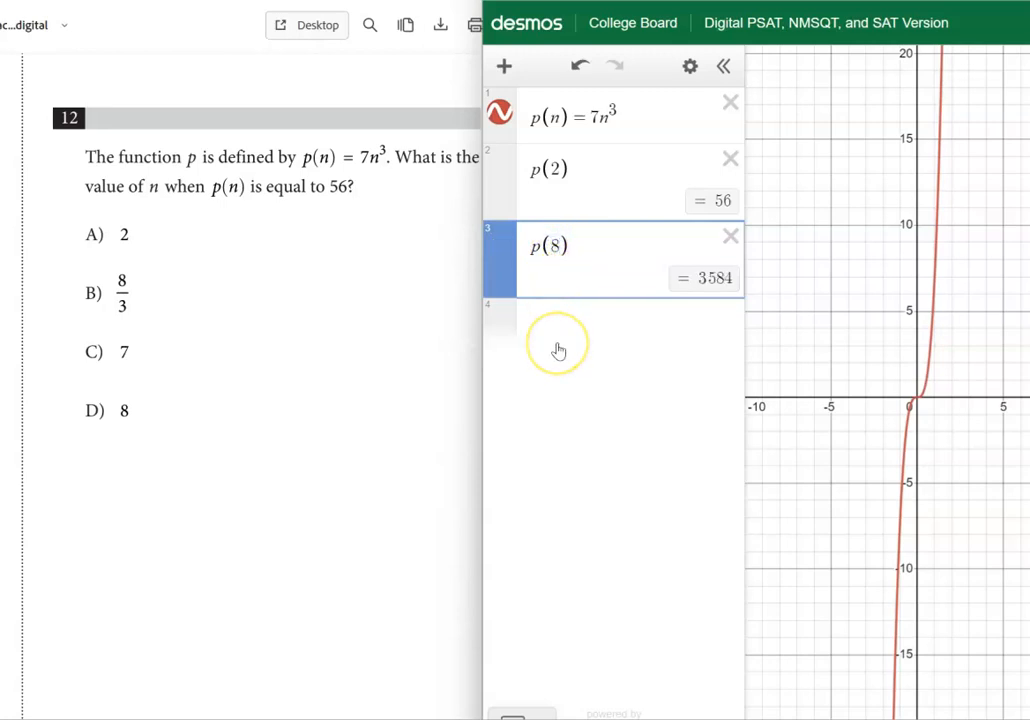
{"action": "left_click", "coordinate": [338, 433]}
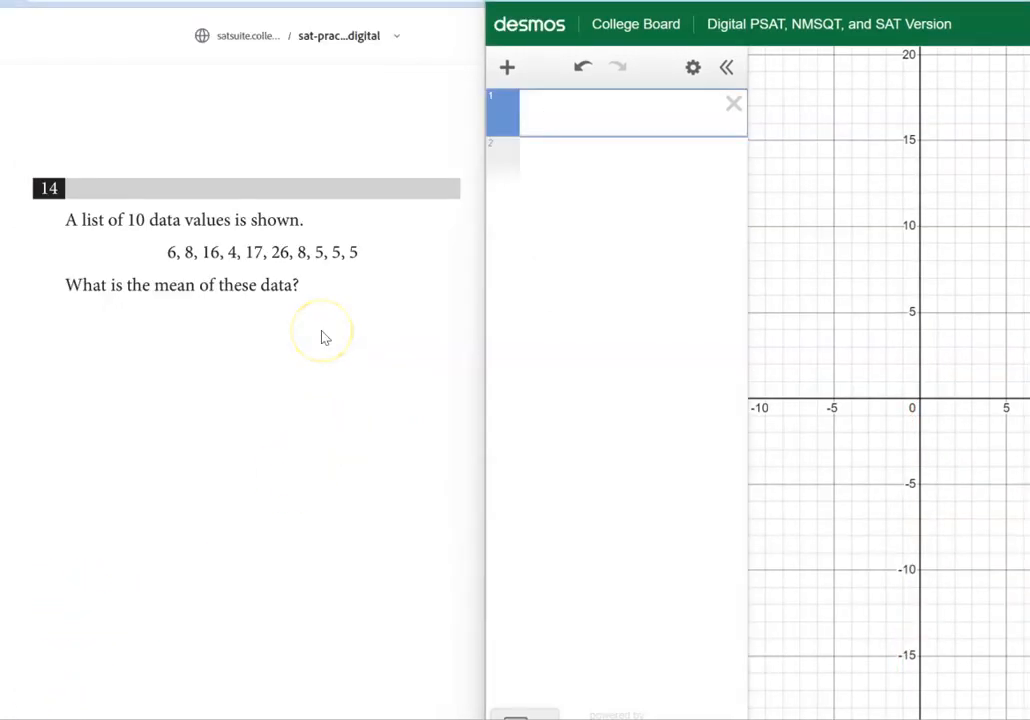
{"action": "left_click", "coordinate": [306, 405]}
Define the data from question 14 as the list a = [6,8,16,4,17,26,8,5,5,5] in the first expression
{"action": "left_click", "coordinate": [587, 113]}
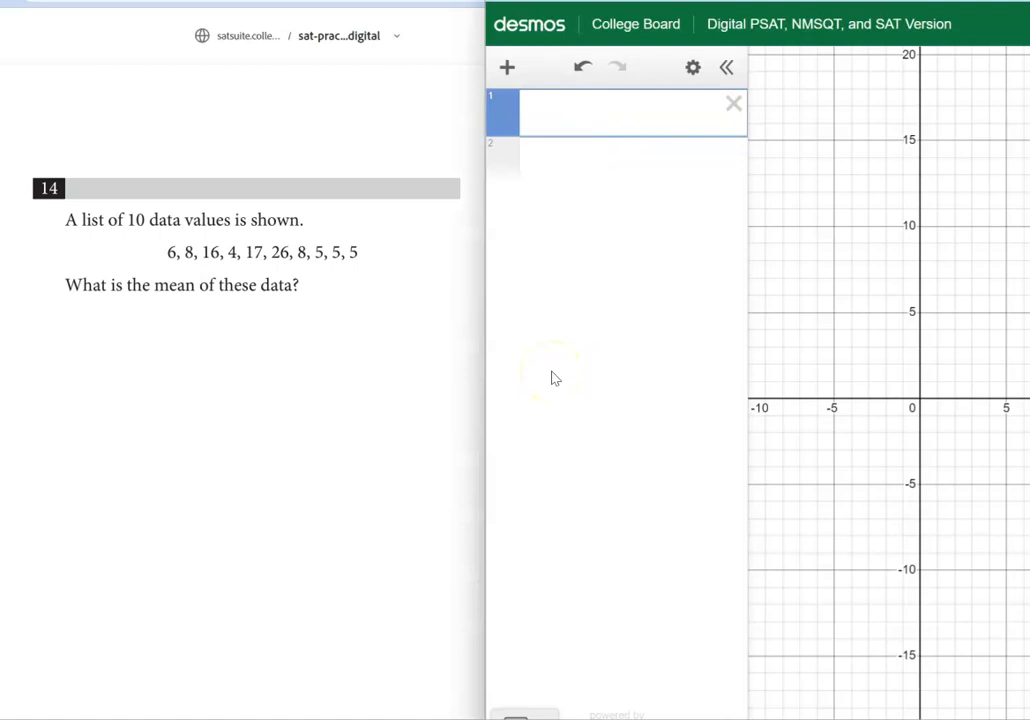
{"action": "type", "text": "a=["}
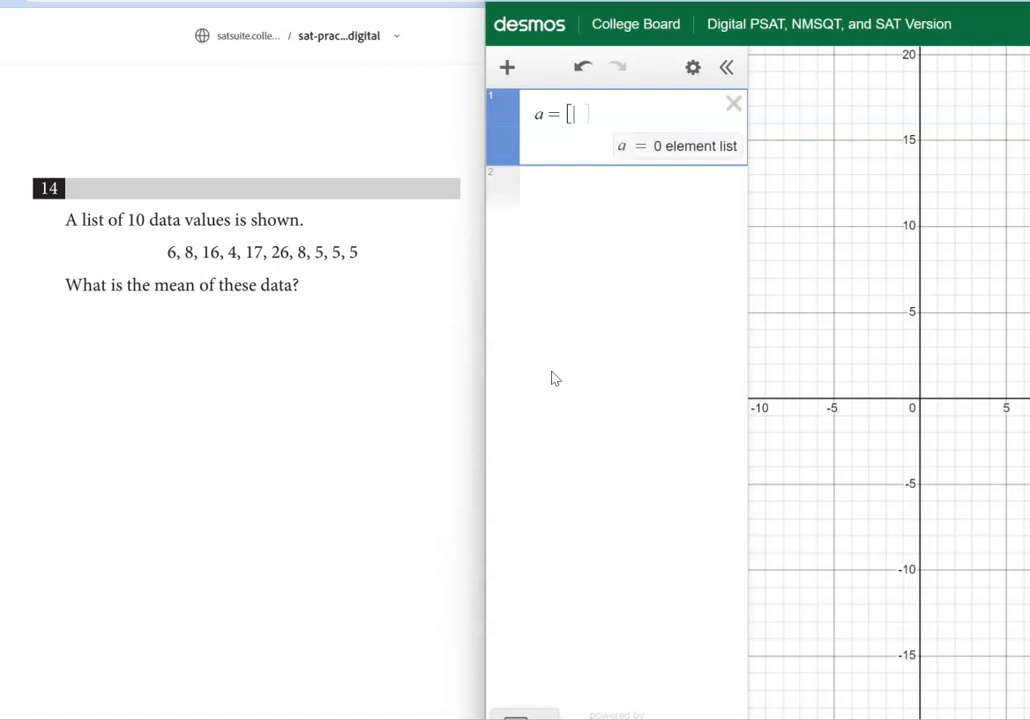
{"action": "type", "text": "6,"}
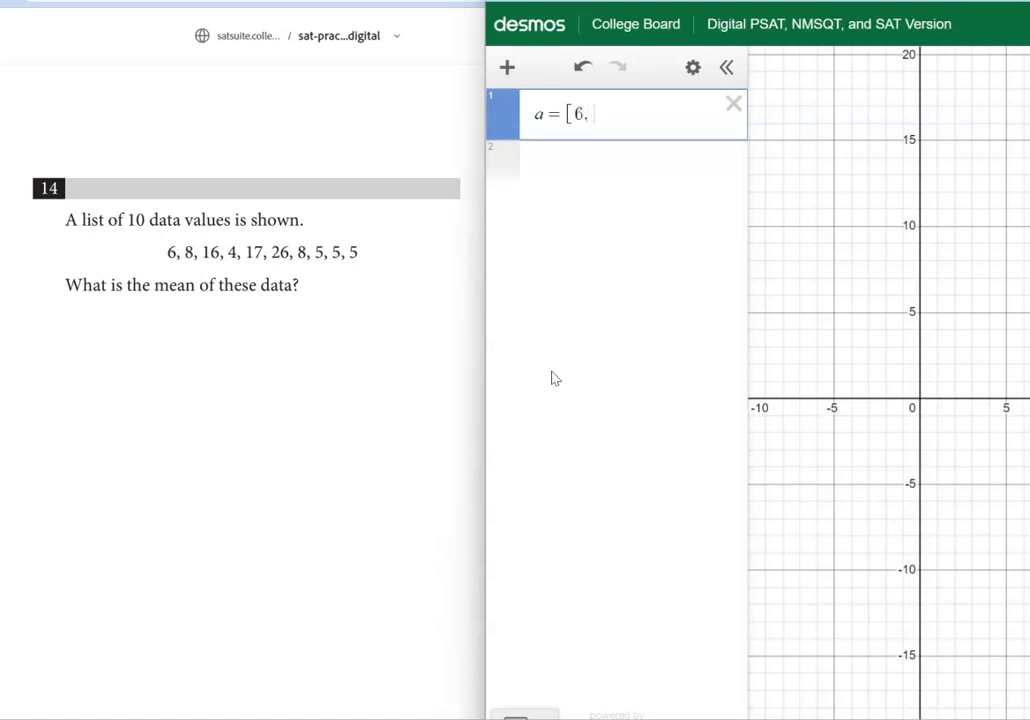
{"action": "type", "text": "8,"}
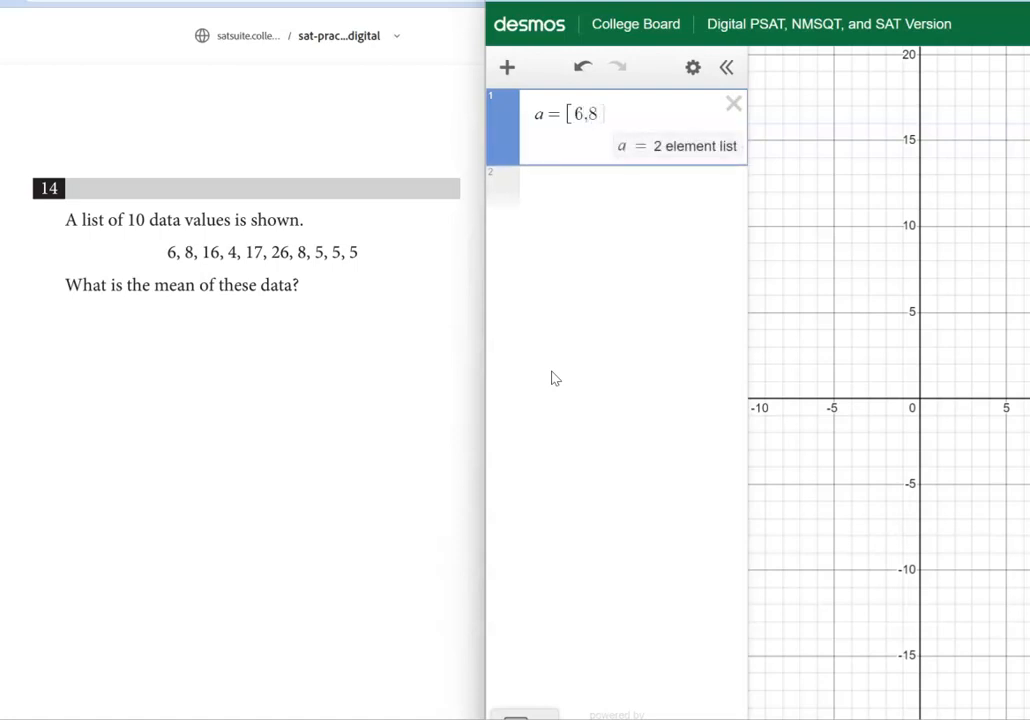
{"action": "type", "text": "16,"}
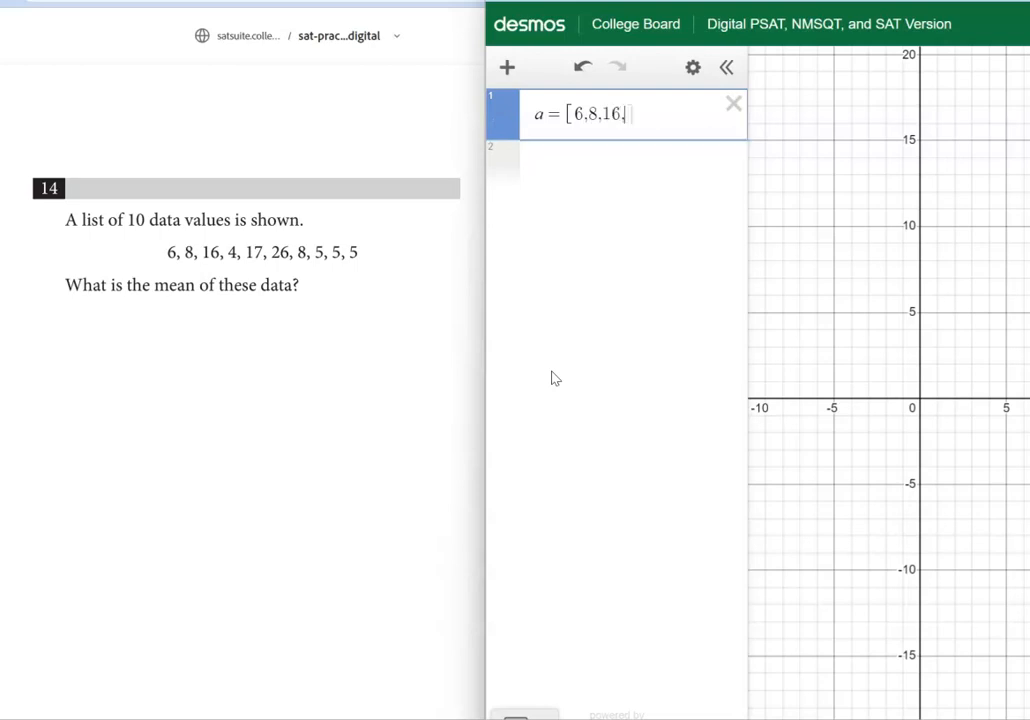
{"action": "type", "text": "4,"}
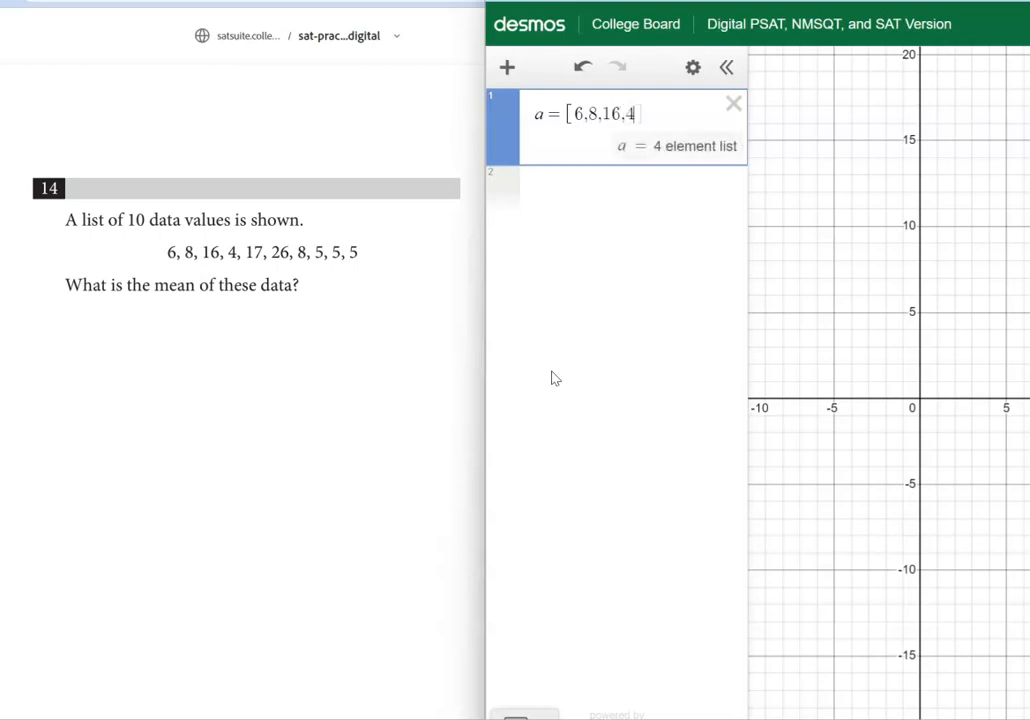
{"action": "type", "text": "17,2"}
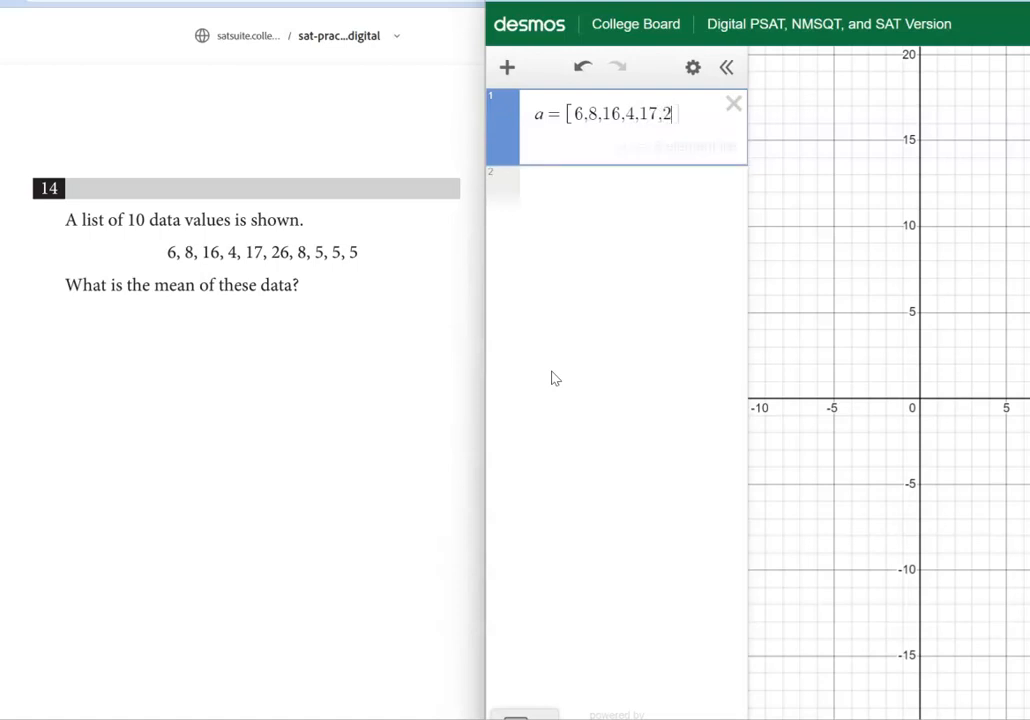
{"action": "type", "text": "6,8"}
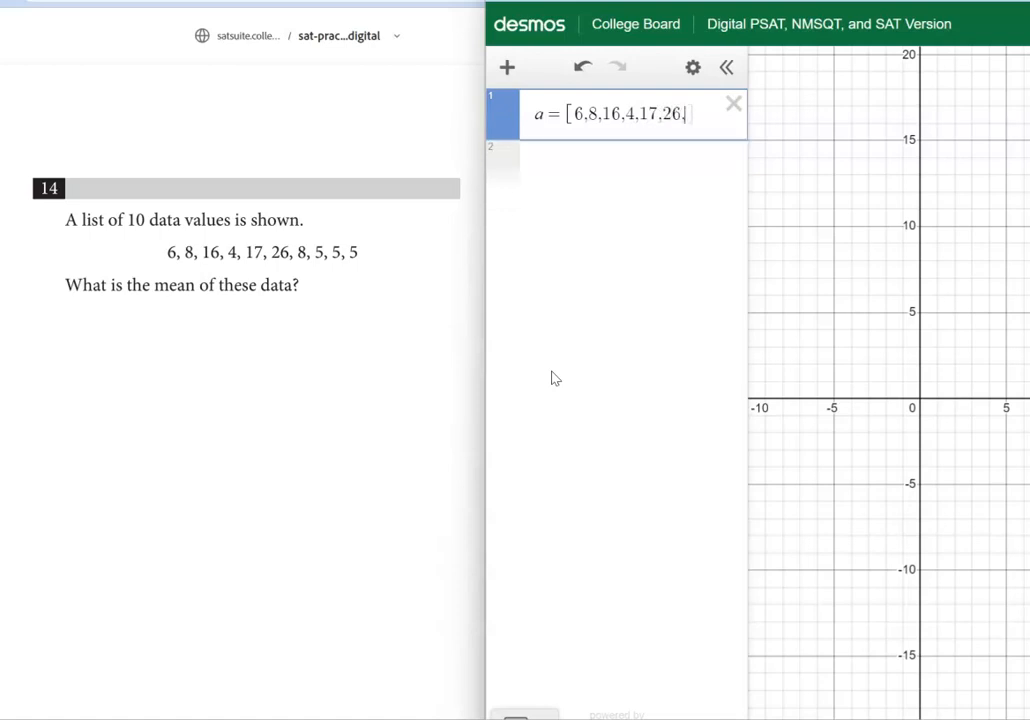
{"action": "type", "text": ",5,5,5"}
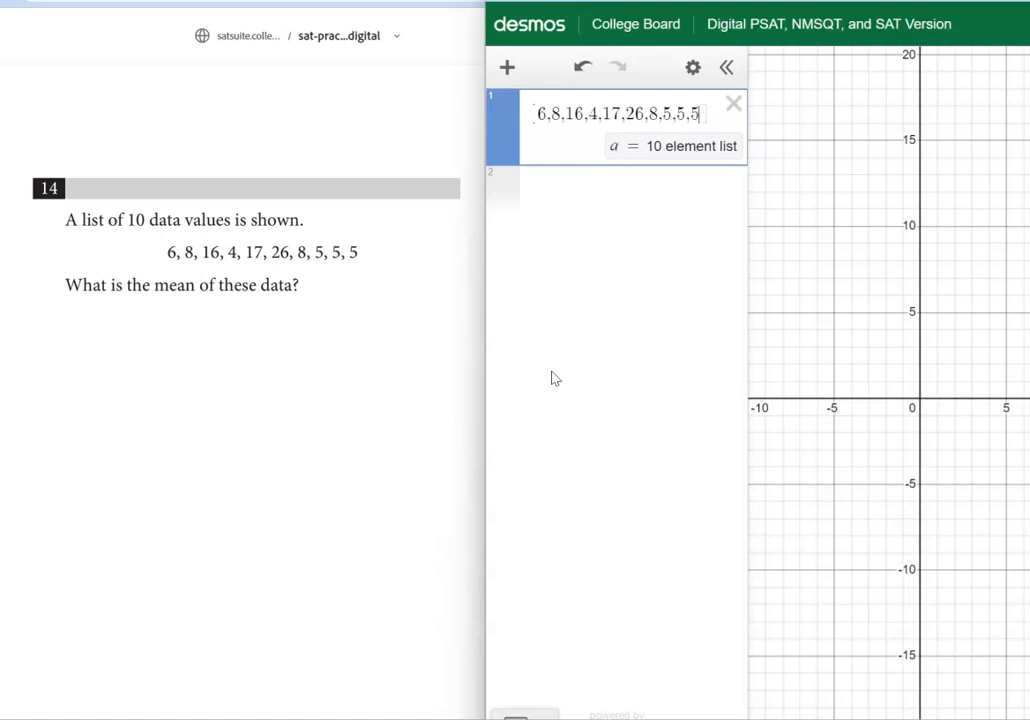
Calculate the mean of list a with mean(a) in the second expression
{"action": "left_click", "coordinate": [565, 185]}
{"action": "type", "text": "mean"}
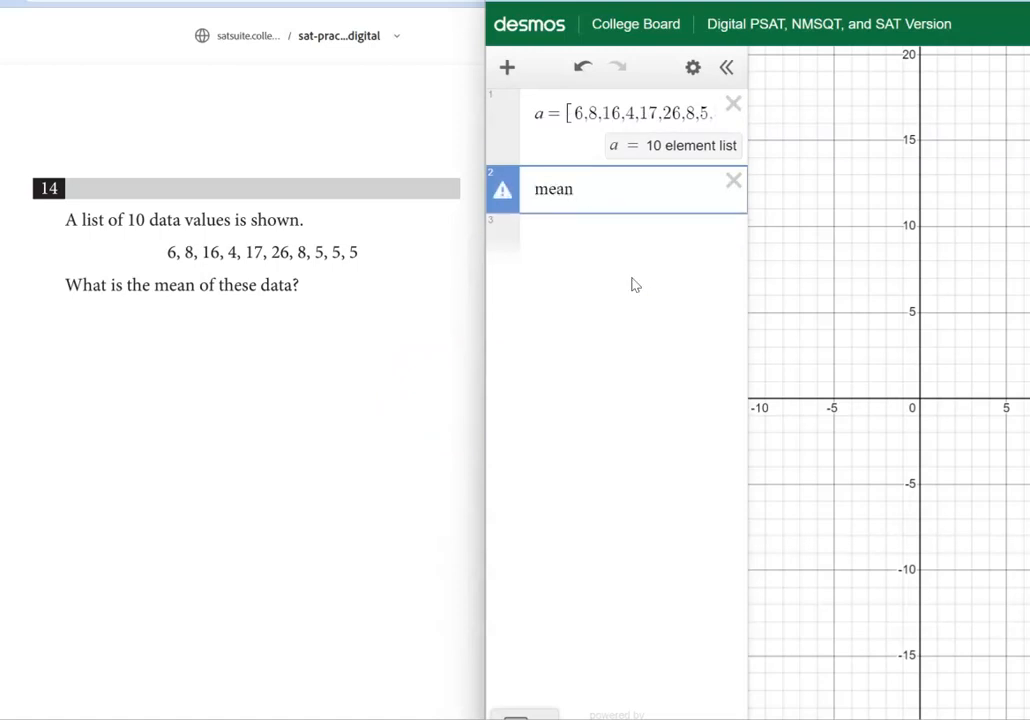
{"action": "type", "text": "(a)"}
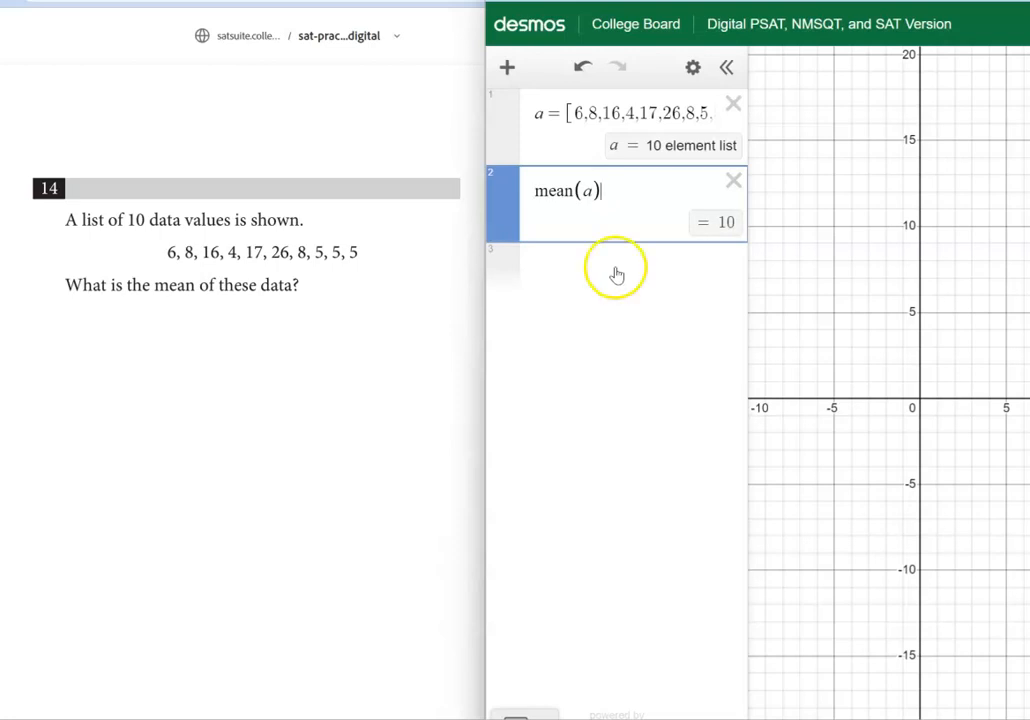
Calculate the median of list a with median(a) and its summary statistics with stats(a) in the next two expressions
{"action": "left_click", "coordinate": [615, 268]}
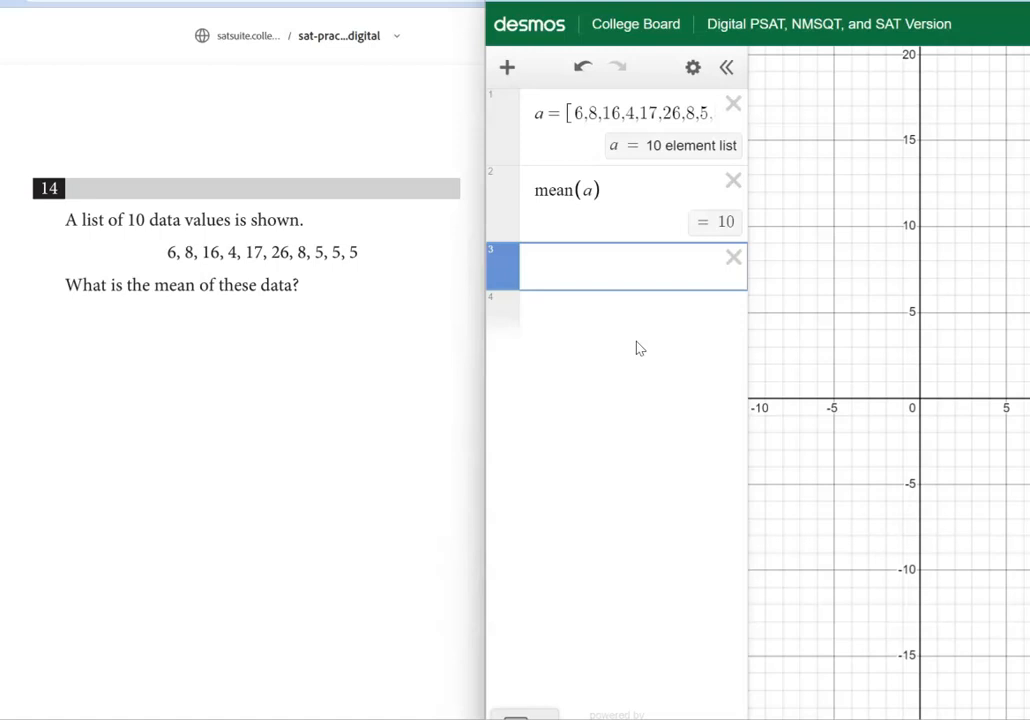
{"action": "type", "text": "median"}
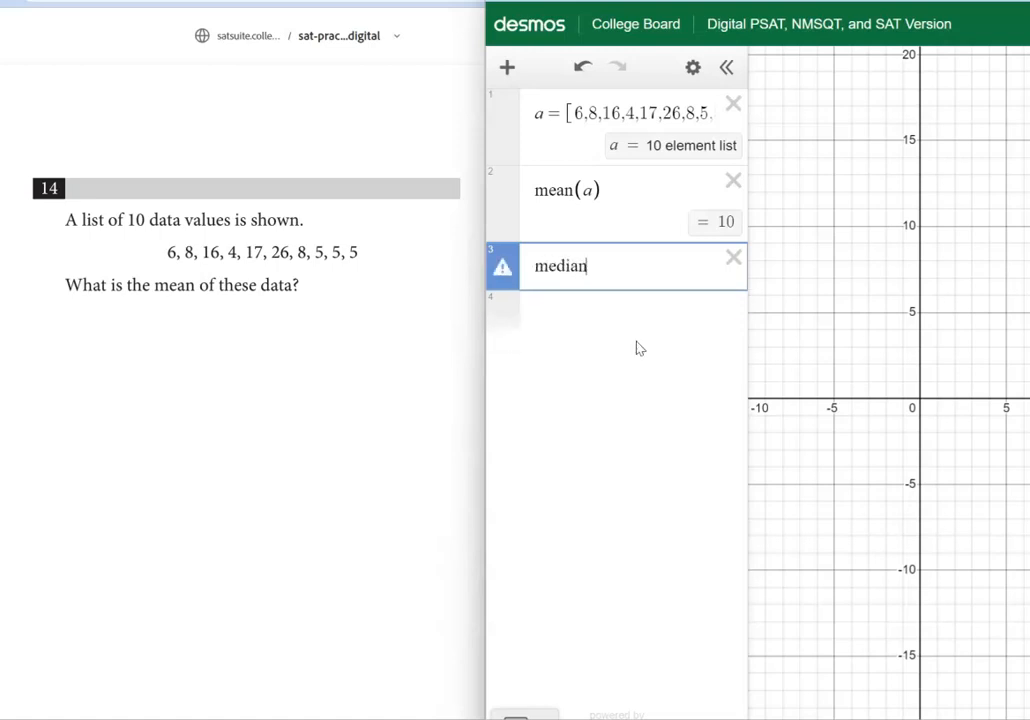
{"action": "type", "text": "(a)"}
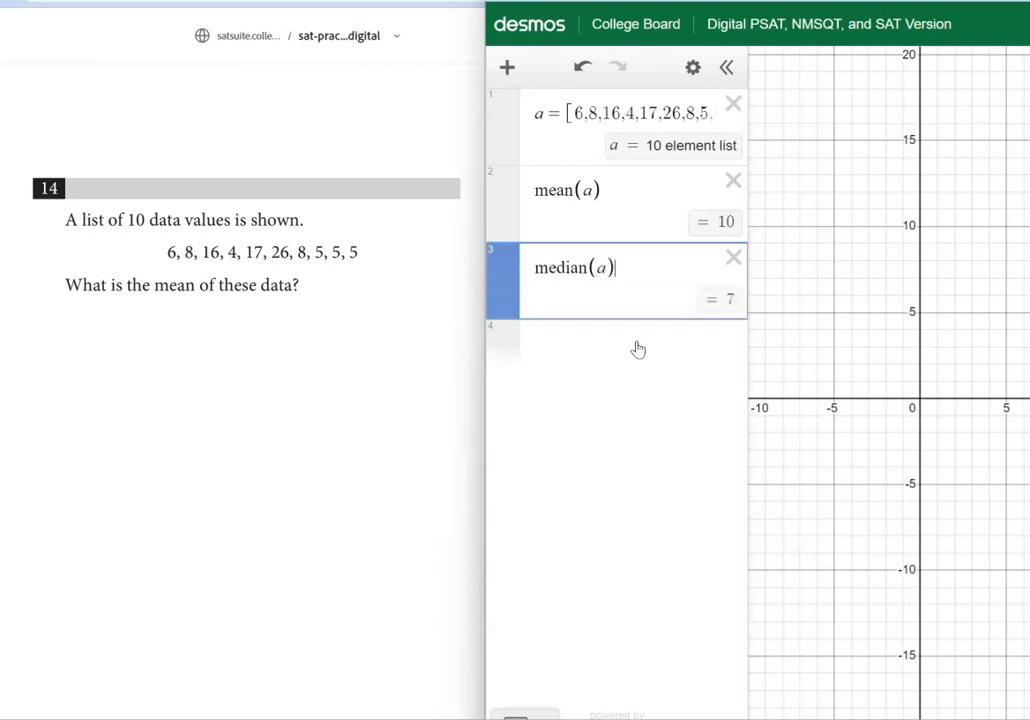
{"action": "left_click", "coordinate": [636, 345]}
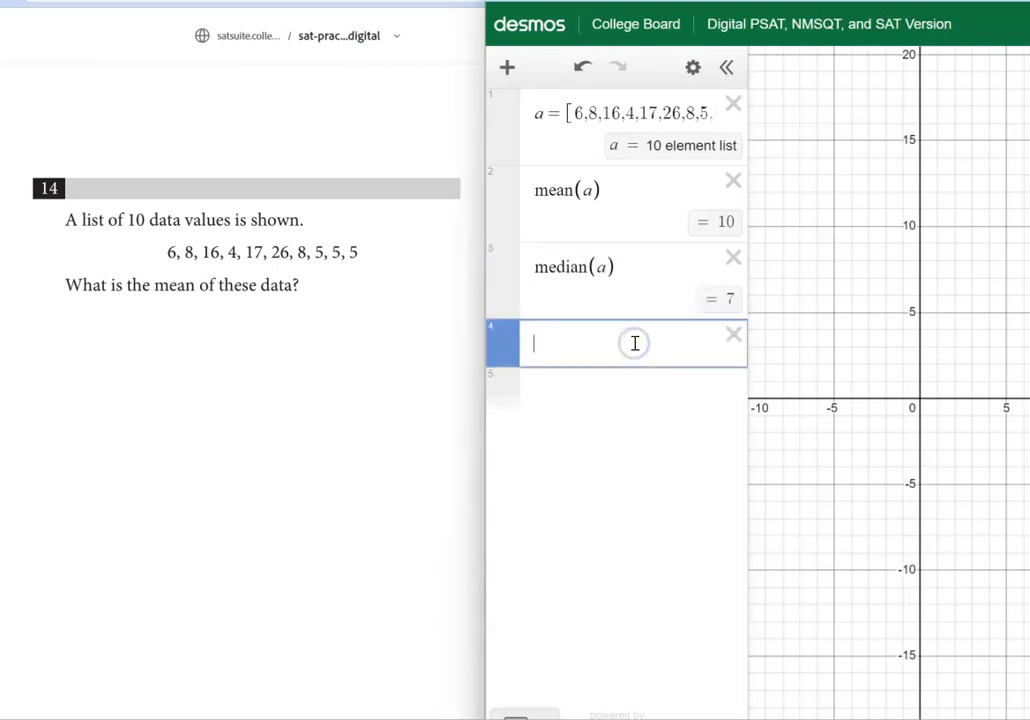
{"action": "type", "text": "stats(a)"}
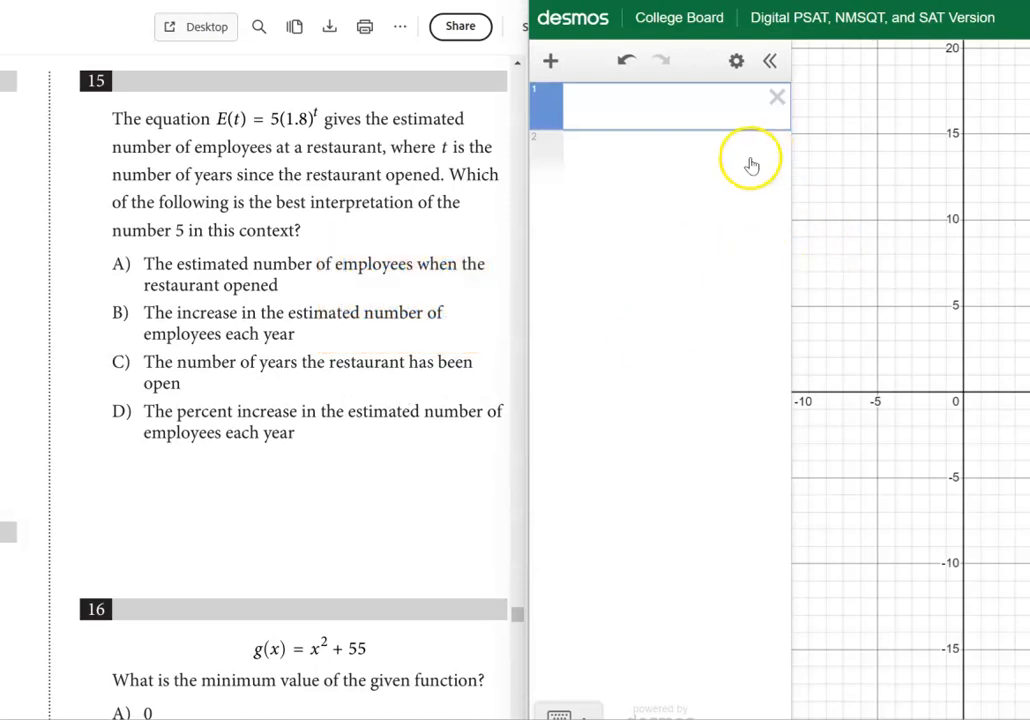
Define the function from question 15 as E(t)=5(1.8)^t in the first expression
{"action": "left_click", "coordinate": [635, 107]}
{"action": "type", "text": "E(t"}
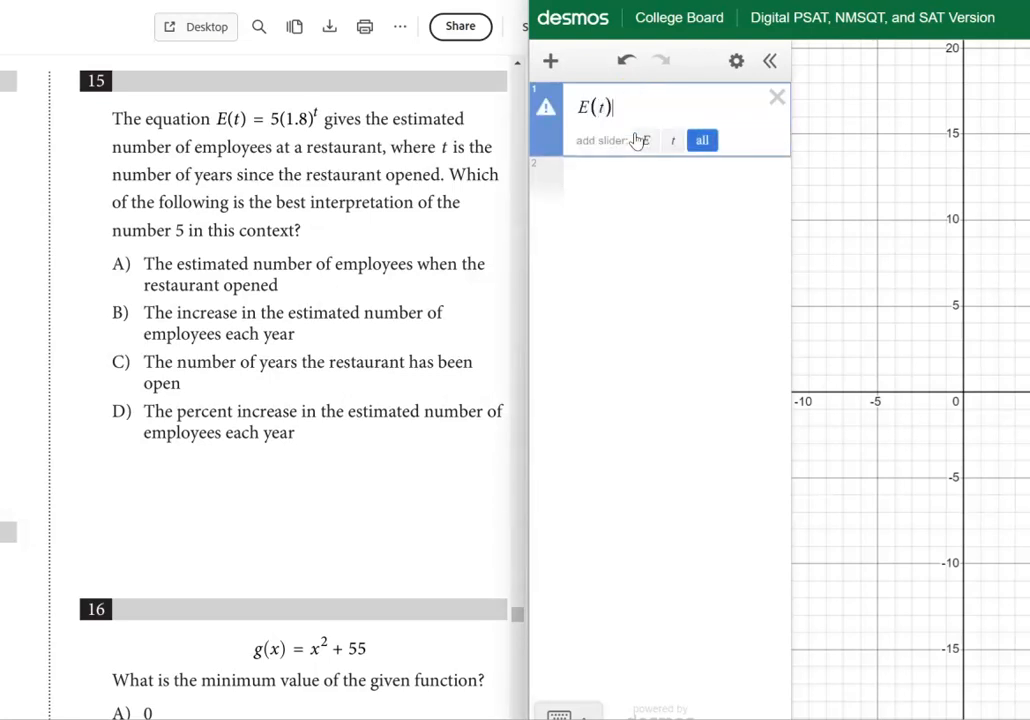
{"action": "type", "text": ")=5("}
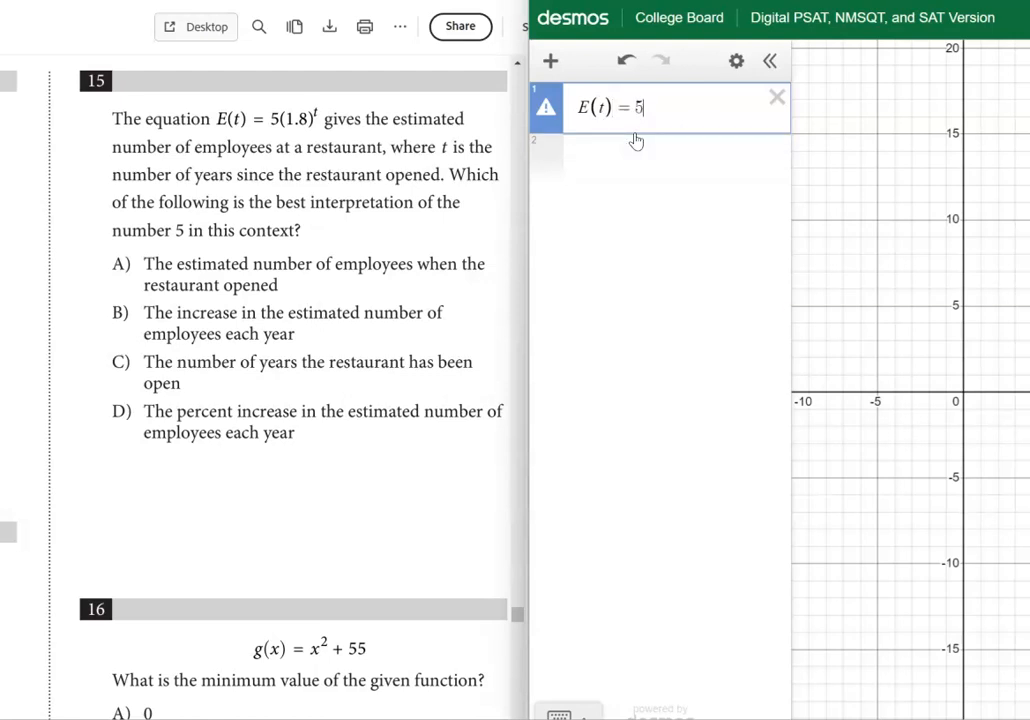
{"action": "type", "text": "1.8)"}
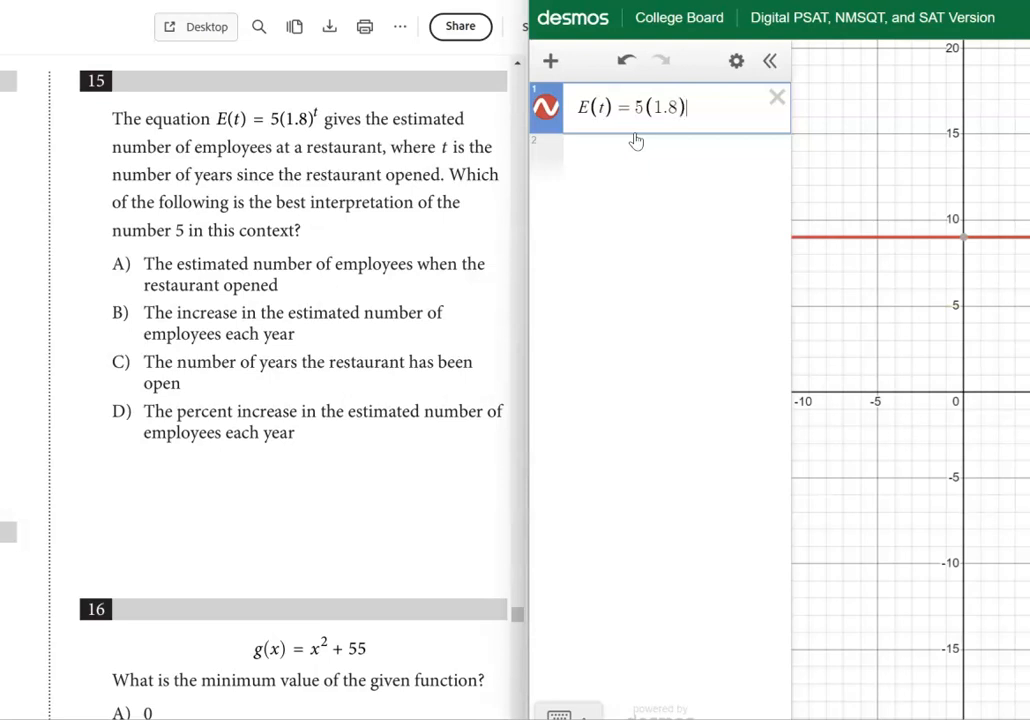
{"action": "type", "text": "^t"}
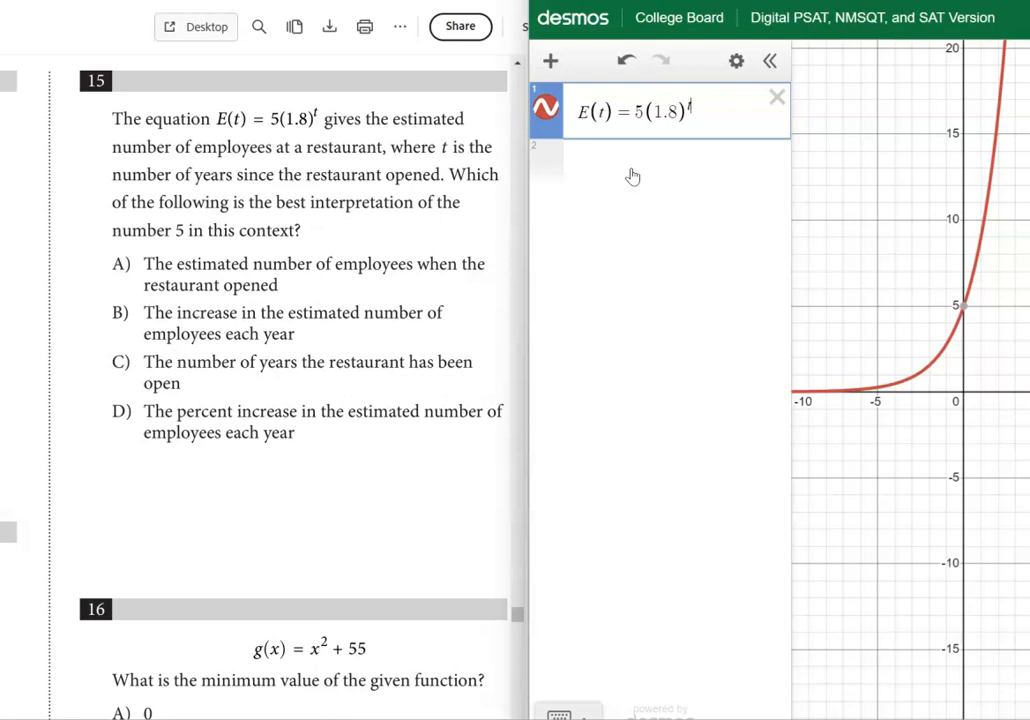
Add a table in the second expression and fill its x_1 column with 0, 1, 2, 3 and 4
{"action": "left_click", "coordinate": [631, 171]}
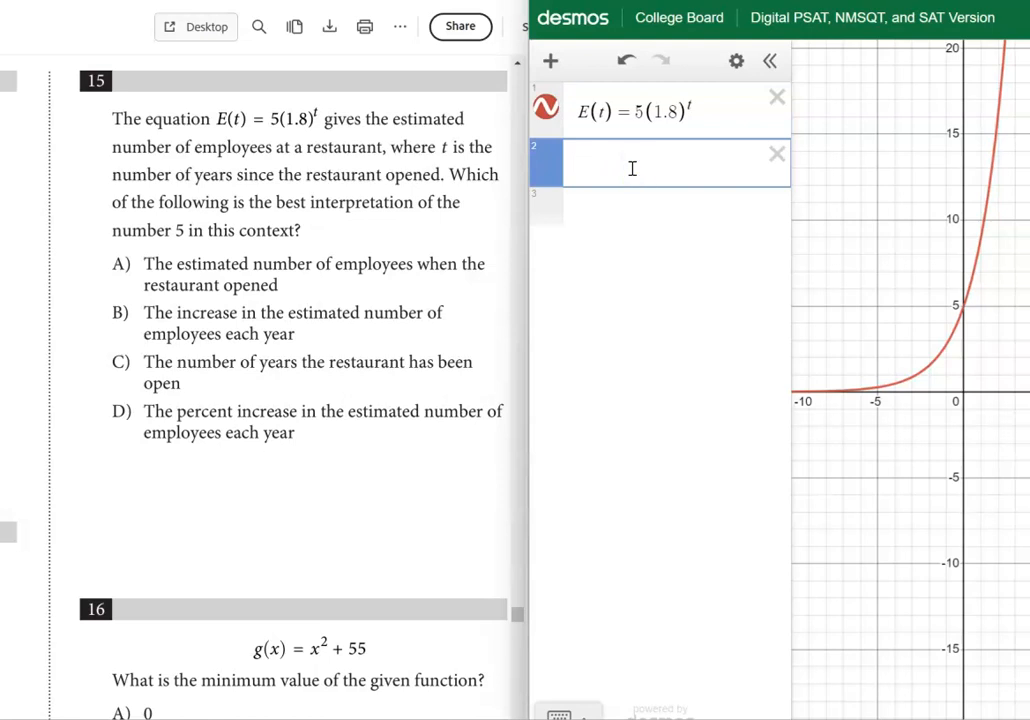
{"action": "left_click", "coordinate": [551, 62]}
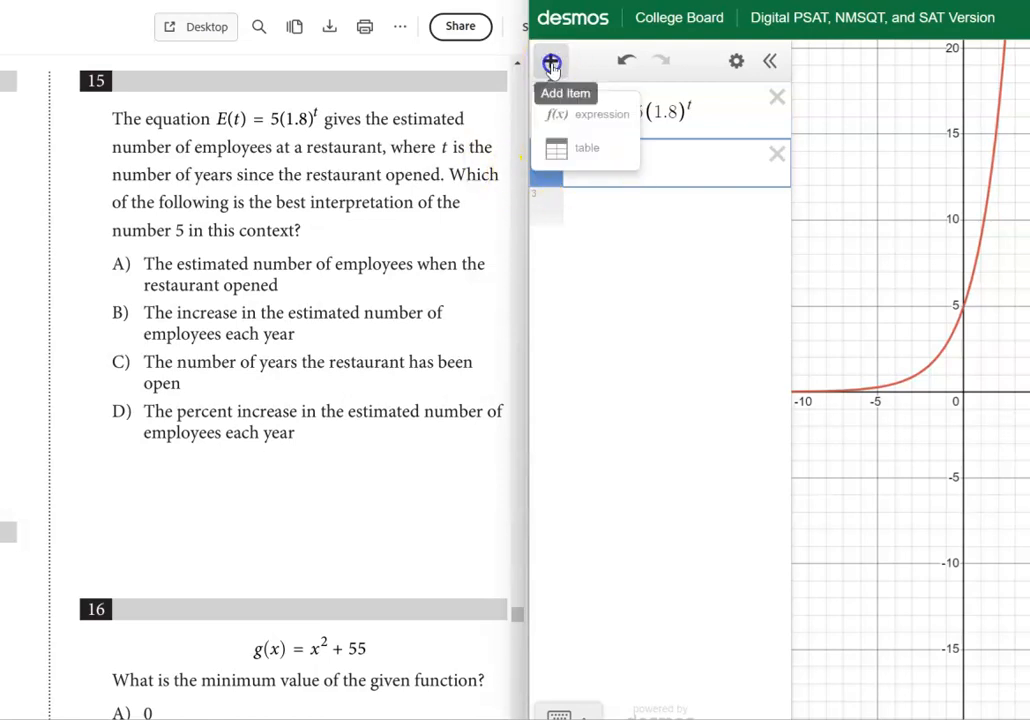
{"action": "left_click", "coordinate": [584, 147]}
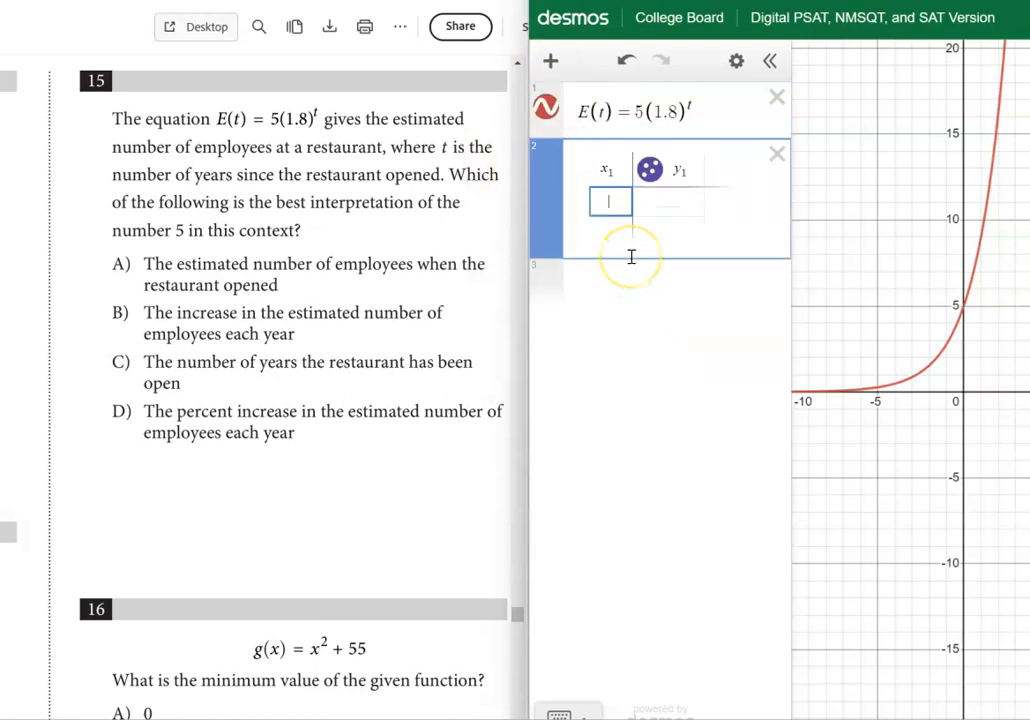
{"action": "type", "text": "0"}
{"action": "key", "text": "Return"}
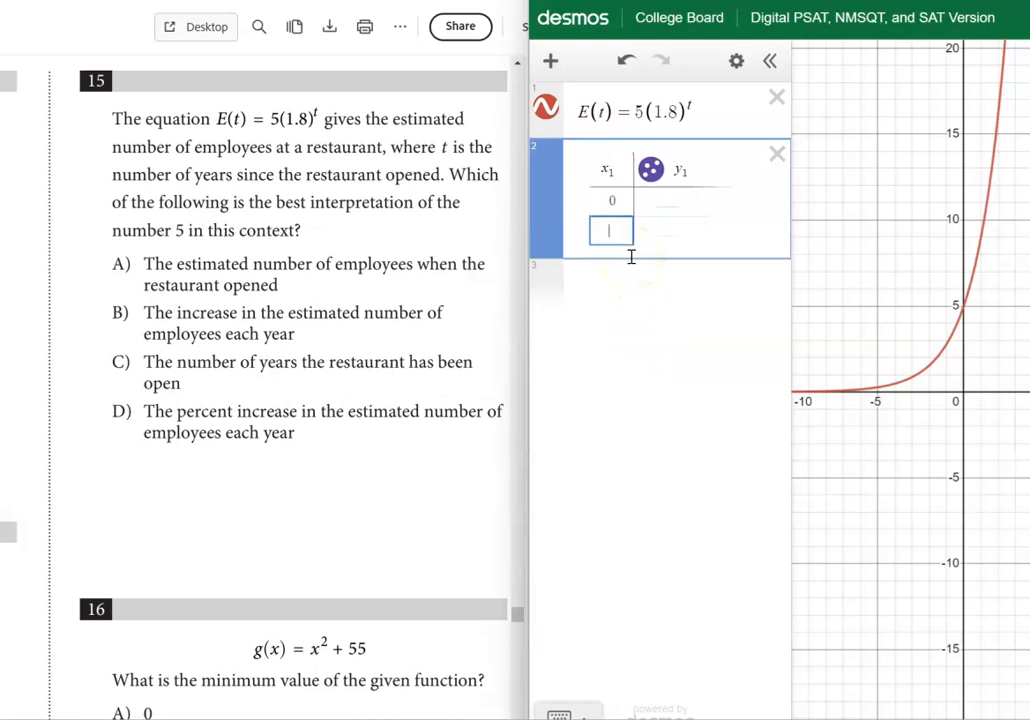
{"action": "type", "text": "1"}
{"action": "key", "text": "Return"}
{"action": "type", "text": "2"}
{"action": "key", "text": "Return"}
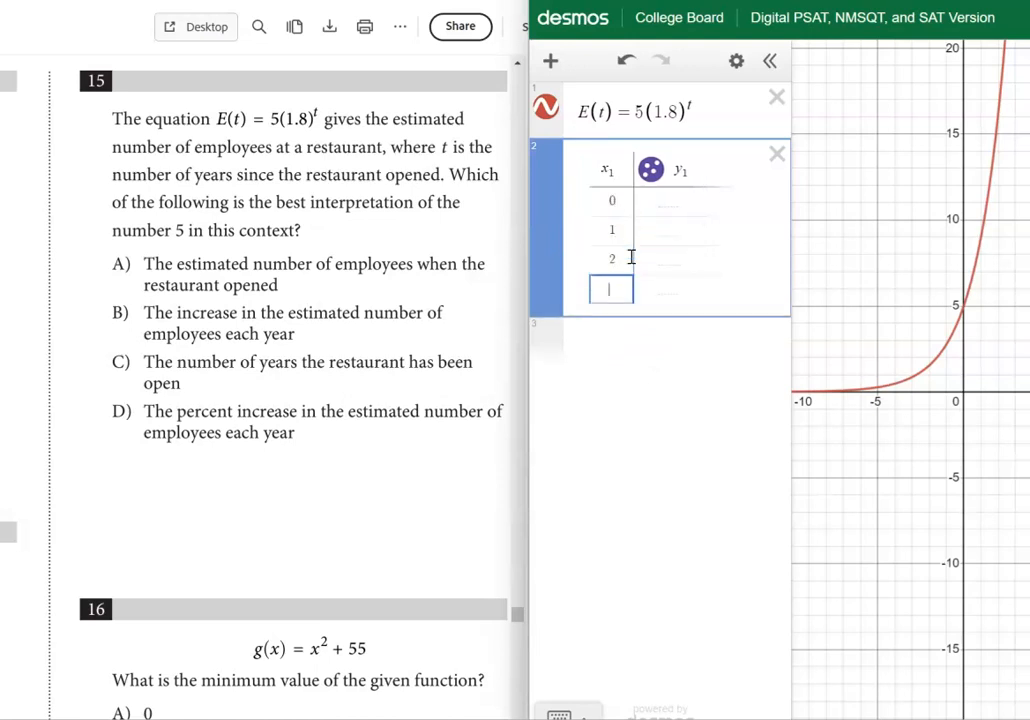
{"action": "type", "text": "3"}
{"action": "key", "text": "Return"}
{"action": "type", "text": "4"}
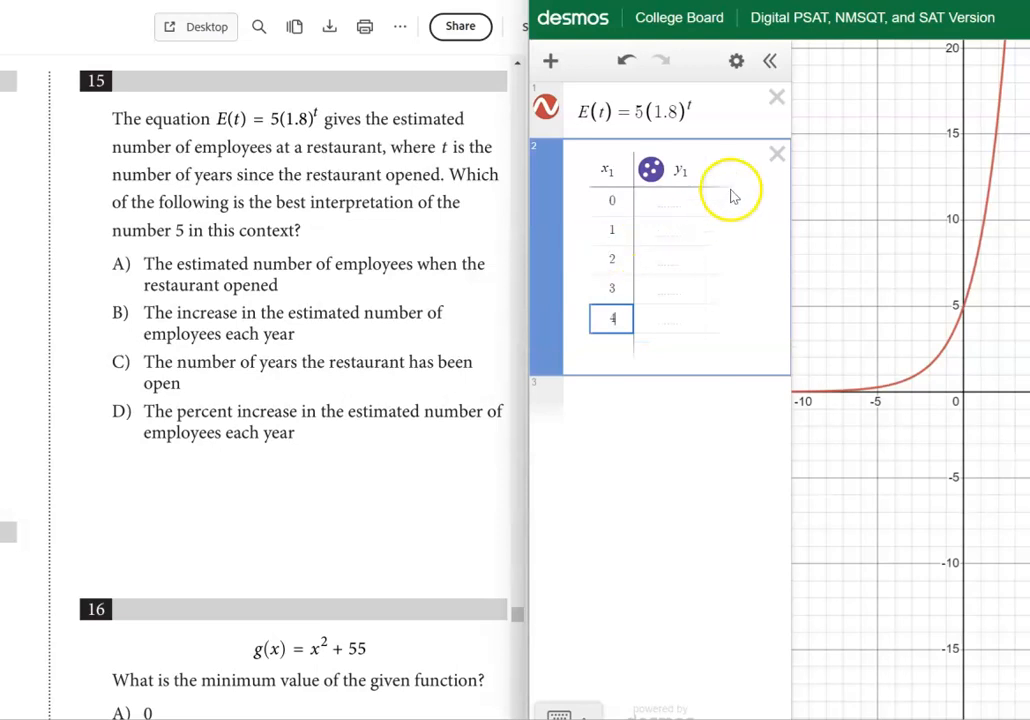
Replace the heading of the table's y_1 column with E(x_1) to evaluate the function for each input
{"action": "double_click", "coordinate": [674, 173]}
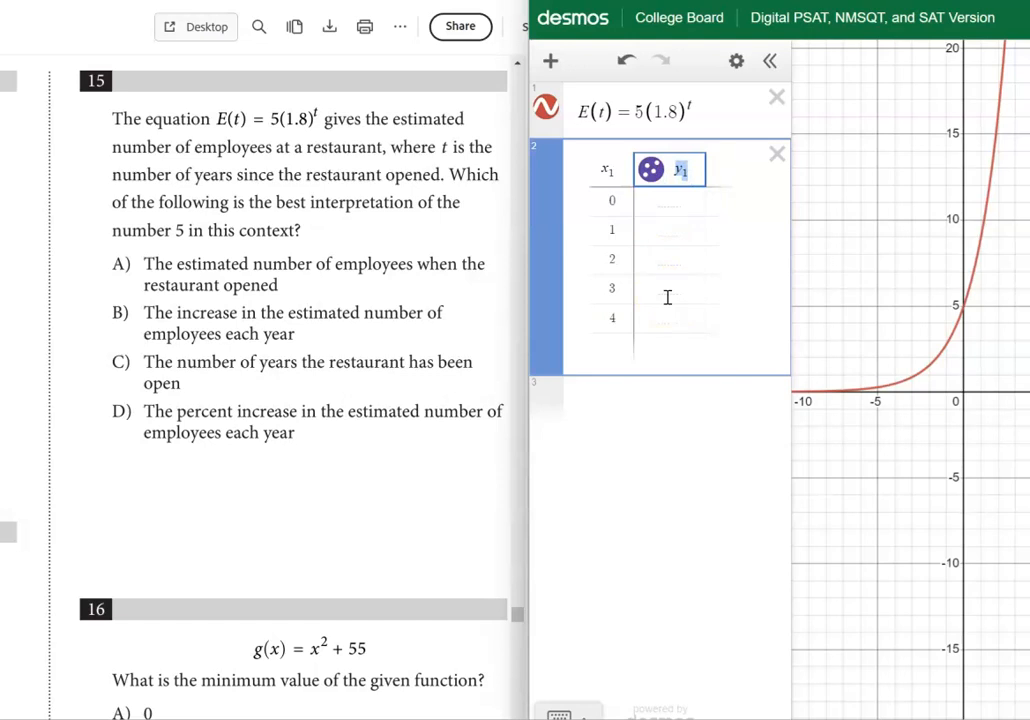
{"action": "type", "text": "E("}
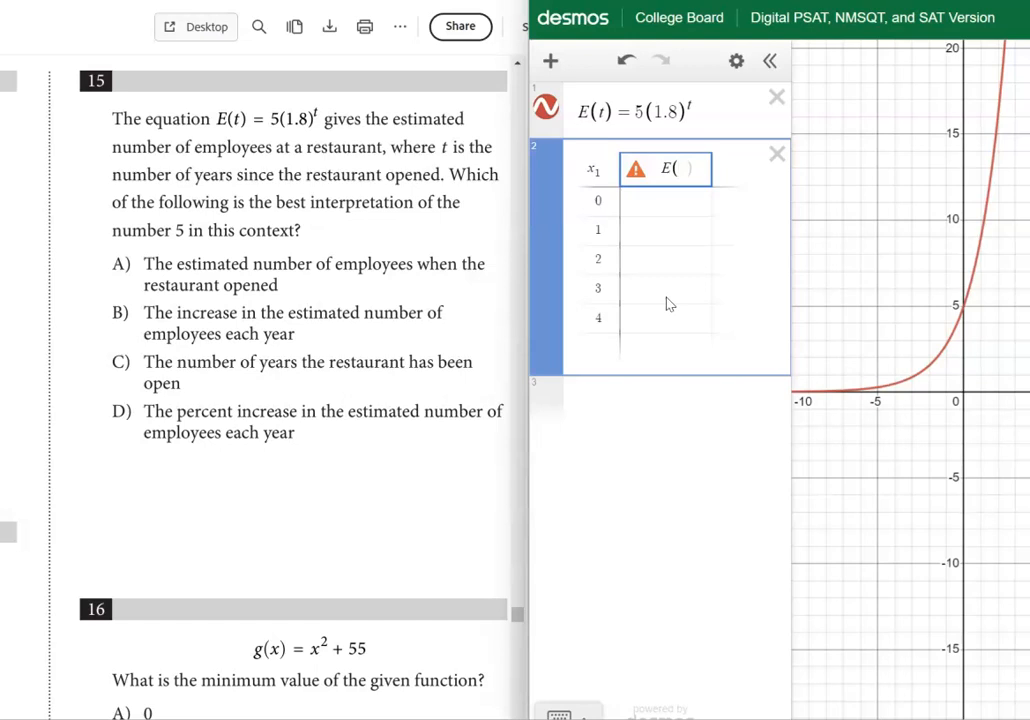
{"action": "type", "text": "x1"}
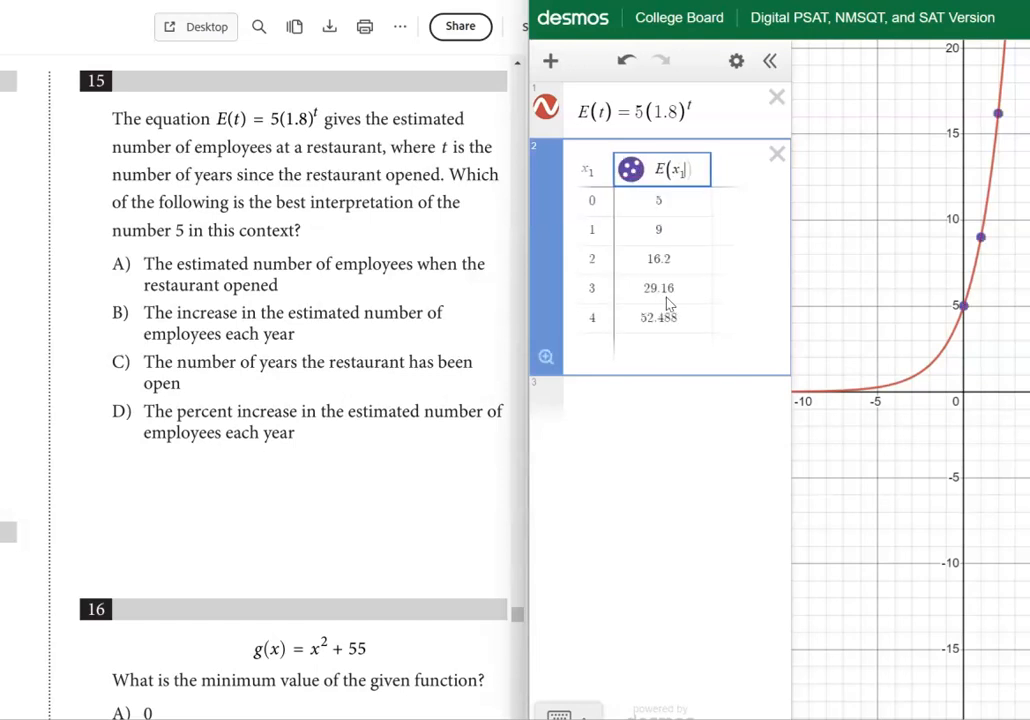
{"action": "left_click", "coordinate": [661, 300]}
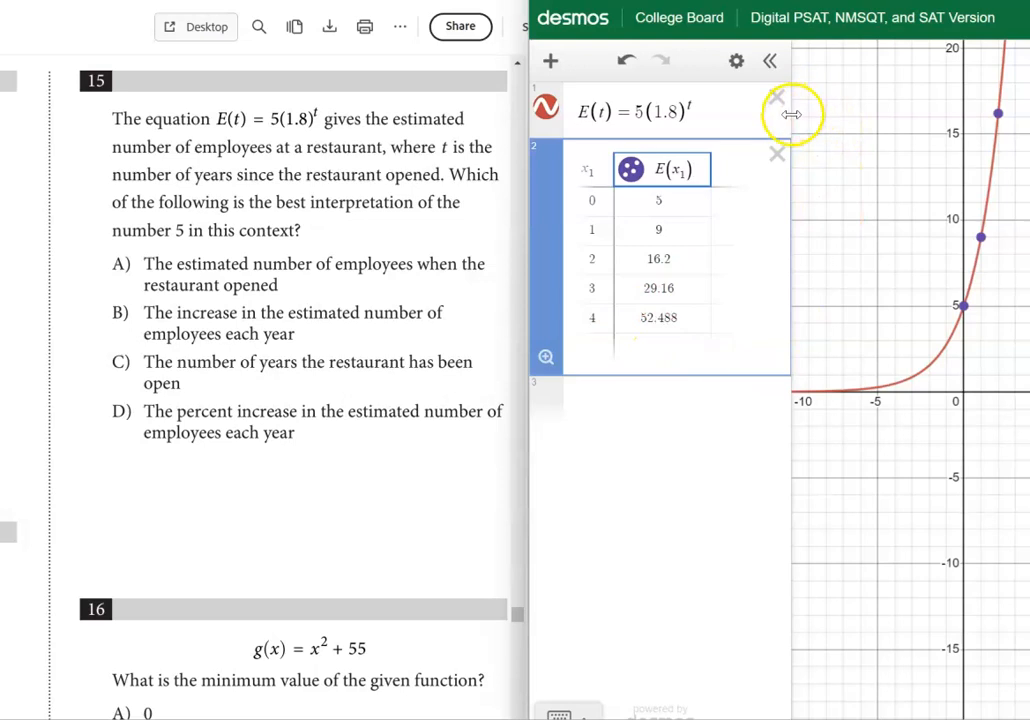
Widen the expression list slightly and check the table's row for x_1 = 0 against question 15's answer choices
{"action": "left_click_drag", "start_coordinate": [791, 114], "coordinate": [828, 114]}
{"action": "left_click", "coordinate": [701, 172]}
{"action": "left_click", "coordinate": [673, 281]}
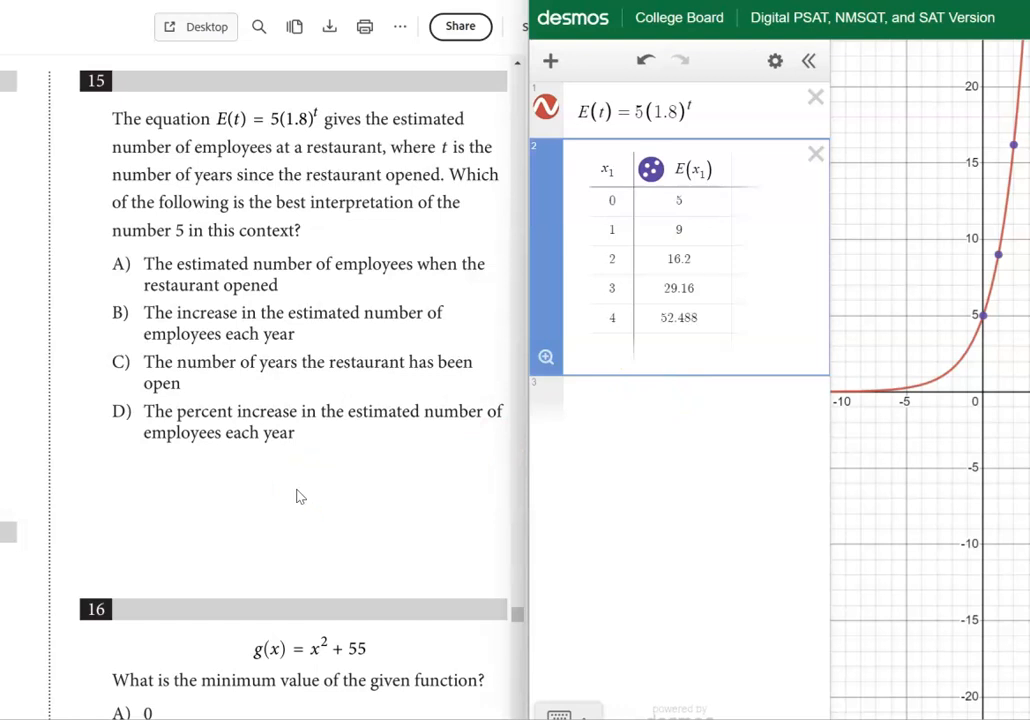
{"action": "left_click", "coordinate": [610, 203]}
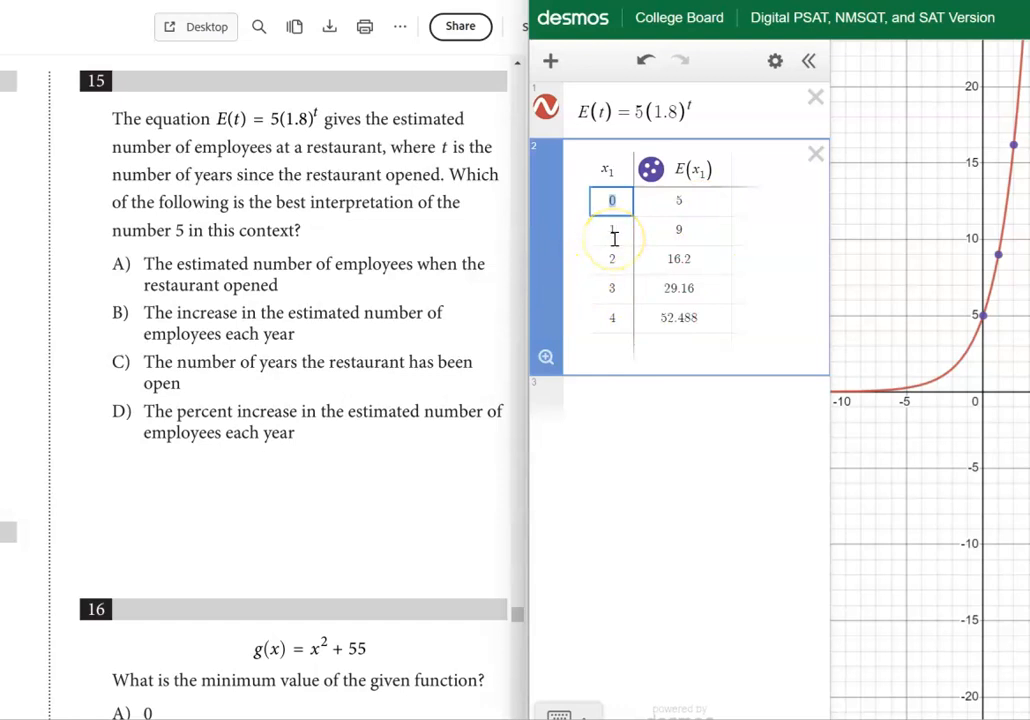
{"action": "left_click", "coordinate": [683, 203]}
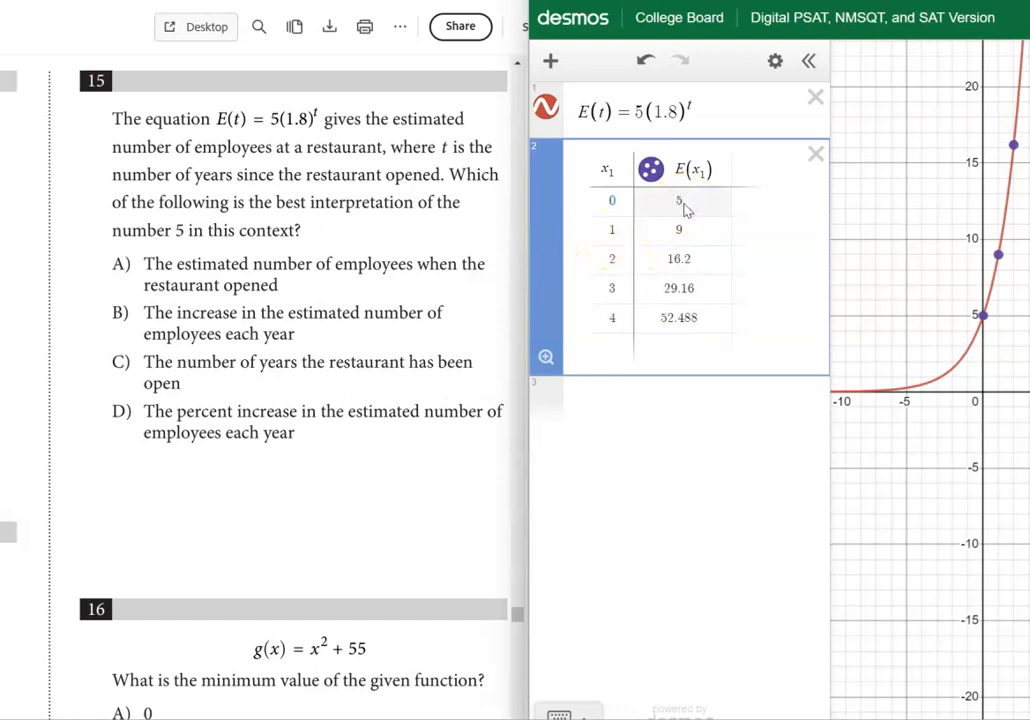
{"action": "left_click", "coordinate": [461, 443]}
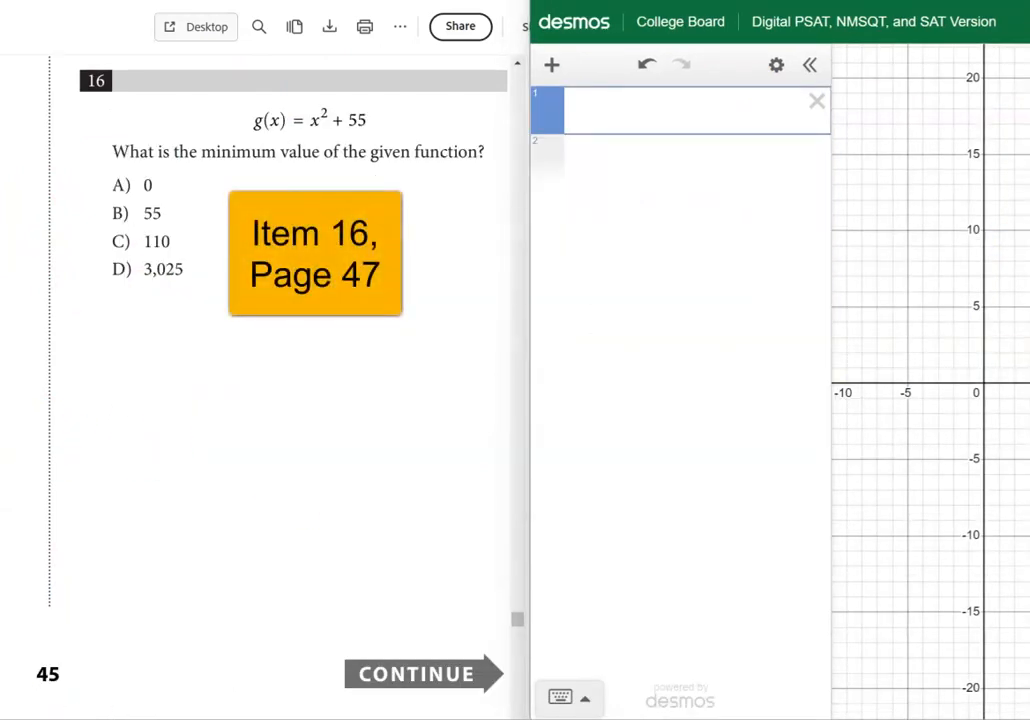
Define the function from question 16 as g(x)=x^2+55 in the first expression
{"action": "left_click", "coordinate": [613, 117]}
{"action": "type", "text": "g(x)"}
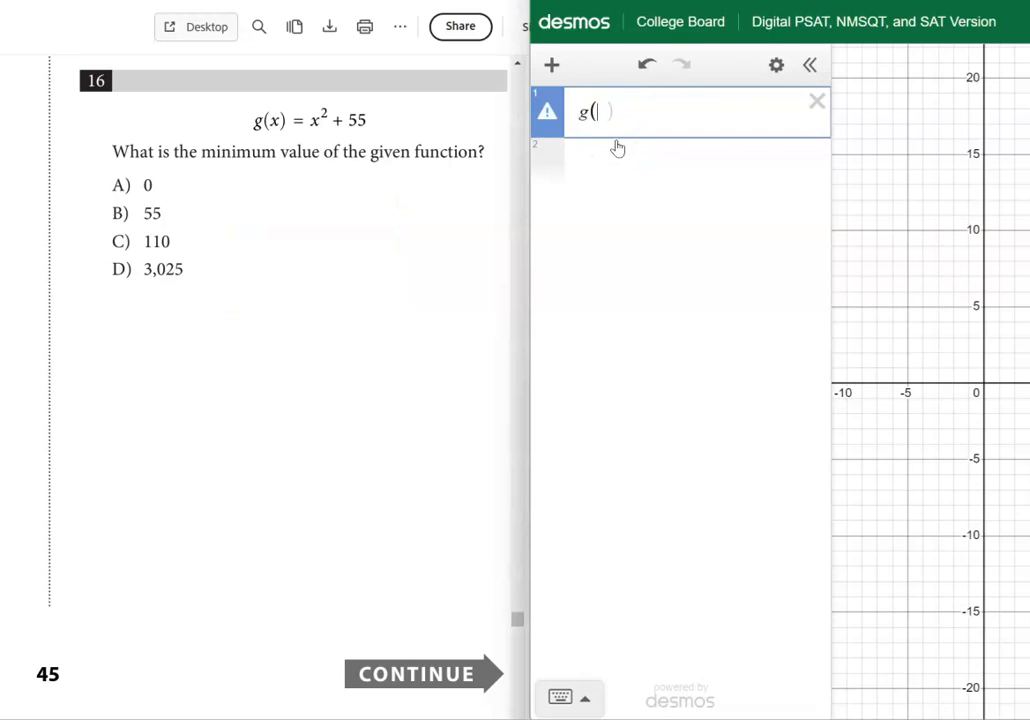
{"action": "type", "text": "=x"}
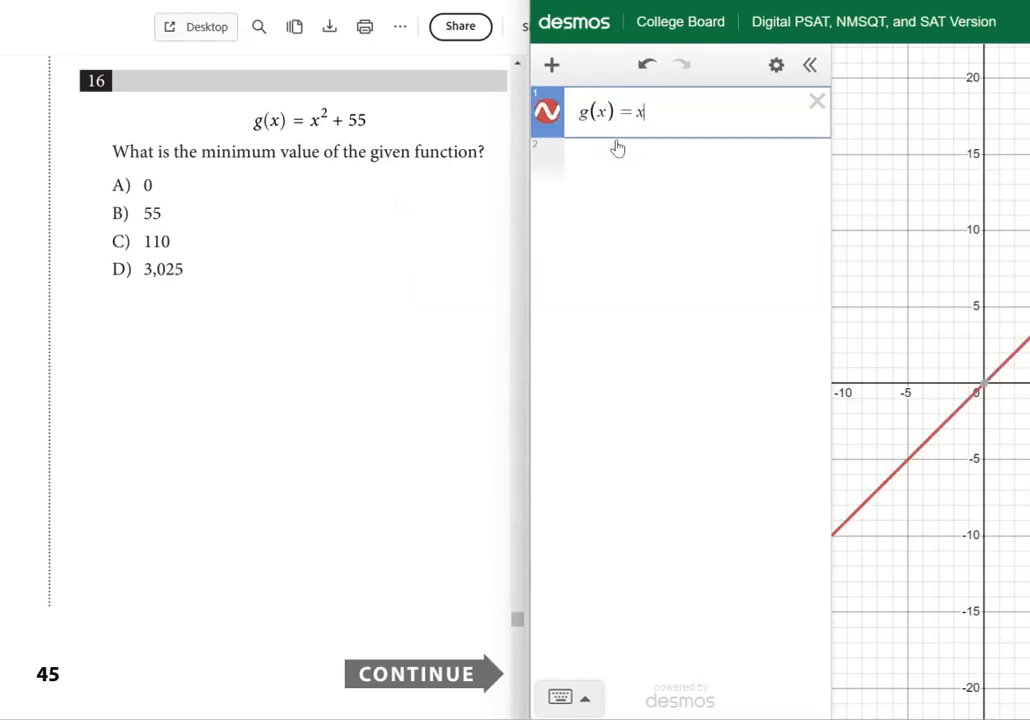
{"action": "type", "text": "^2"}
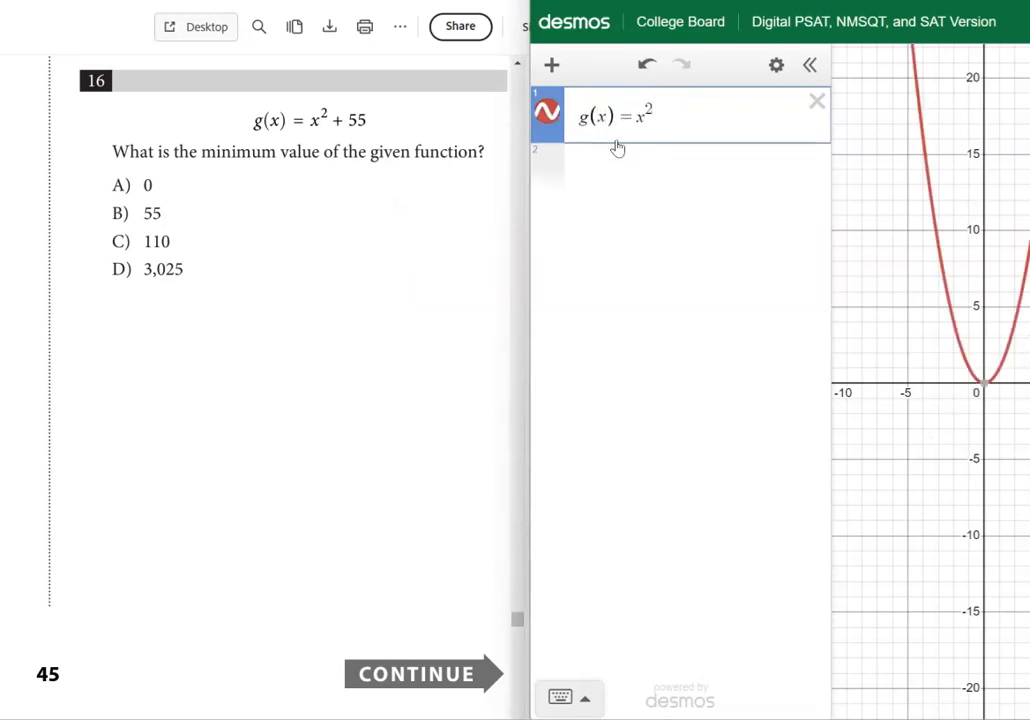
{"action": "key", "text": "Right"}
{"action": "type", "text": "="}
{"action": "key", "text": "BackSpace"}
{"action": "type", "text": "+55"}
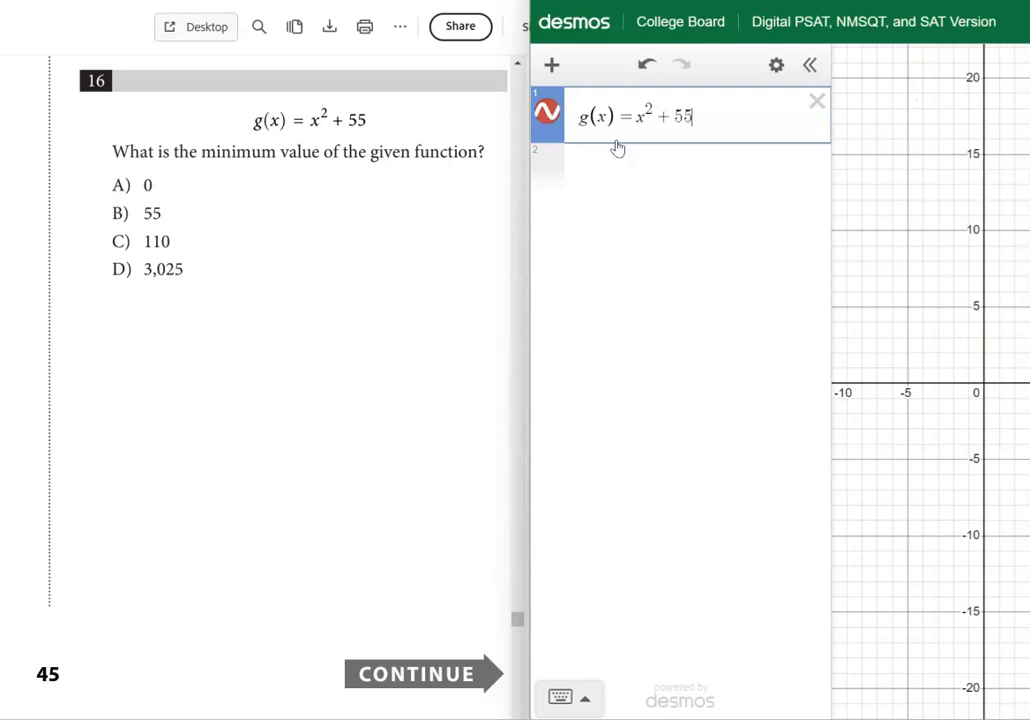
Bring the parabola of g(x) into view on the graph and display the coordinates of its minimum point
{"action": "left_click", "coordinate": [816, 369]}
{"action": "left_click_drag", "start_coordinate": [800, 2], "coordinate": [698, 10]}
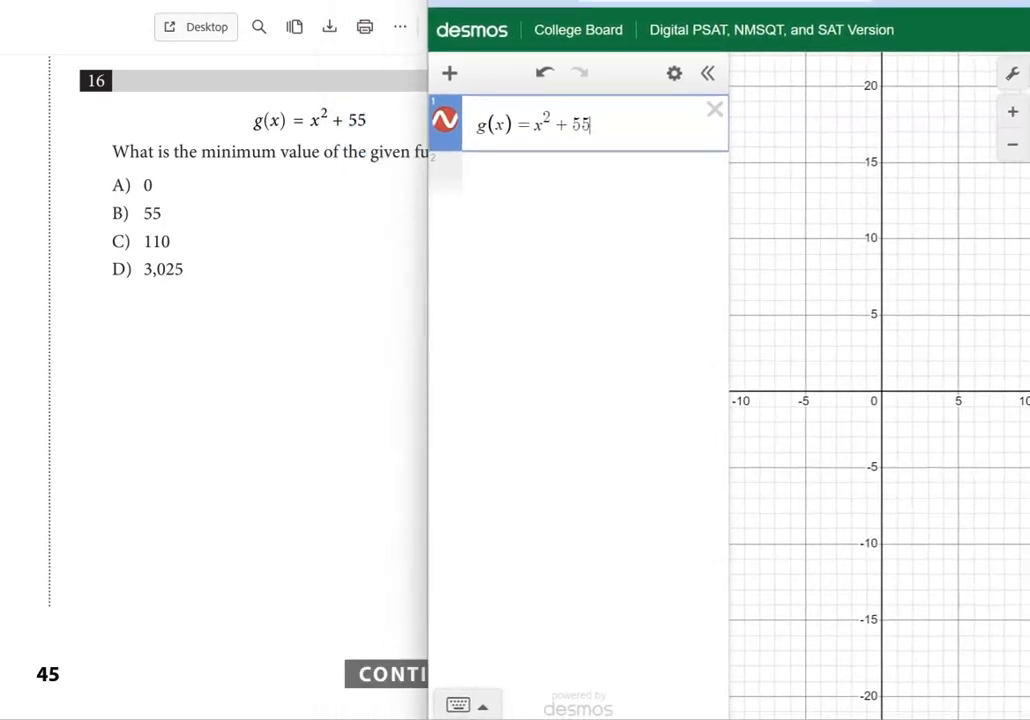
{"action": "left_click", "coordinate": [1009, 148]}
{"action": "left_click", "coordinate": [1008, 149]}
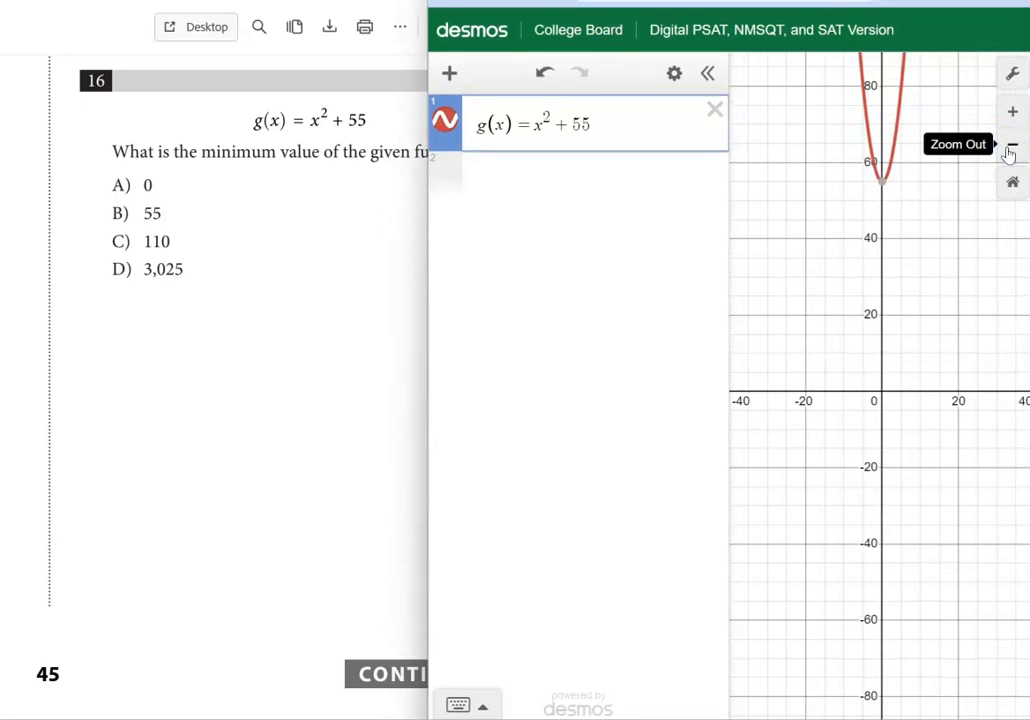
{"action": "left_click", "coordinate": [882, 183]}
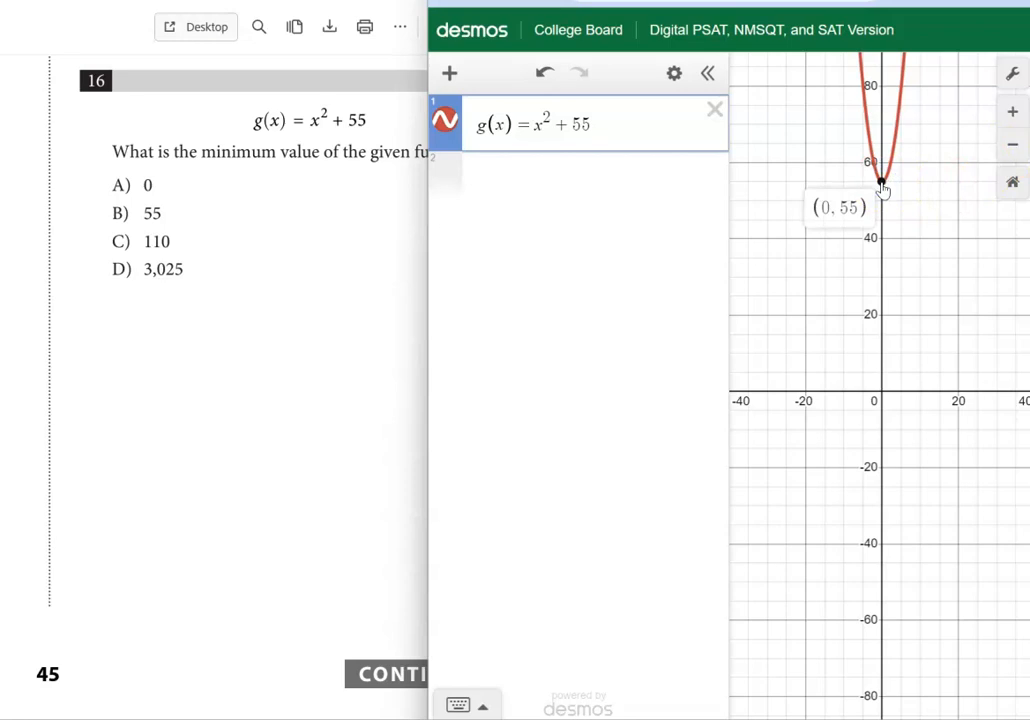
{"action": "left_click", "coordinate": [161, 430]}
{"action": "left_click", "coordinate": [92, 563]}
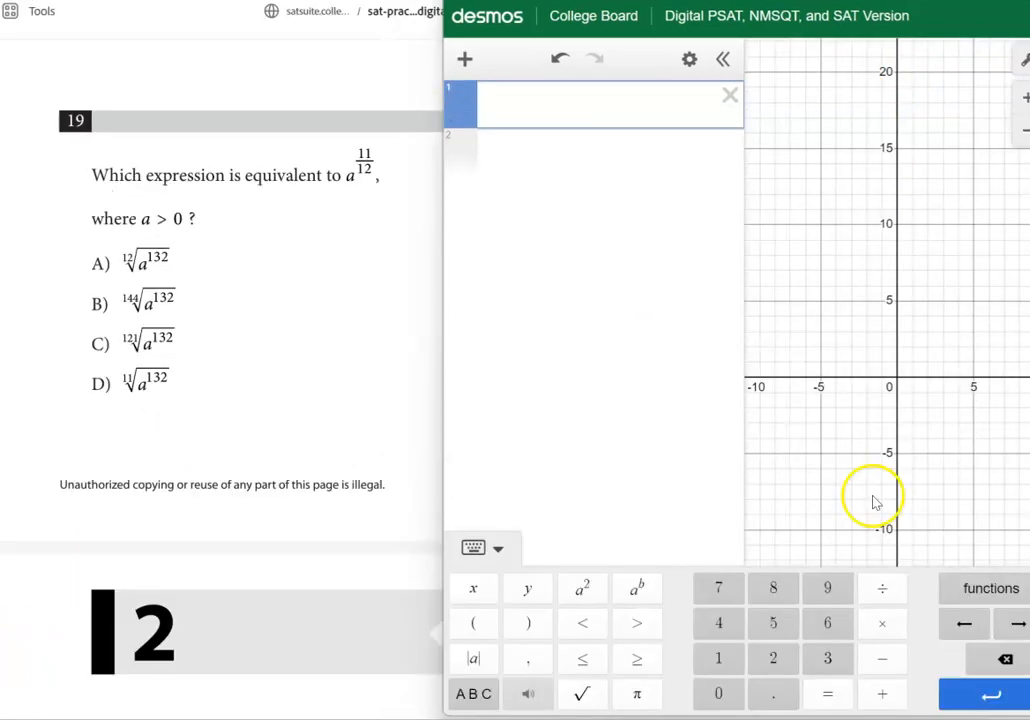
Define the expression from question 19 as f(a)=a^(11/12) in the empty first expression
{"action": "left_click", "coordinate": [993, 620]}
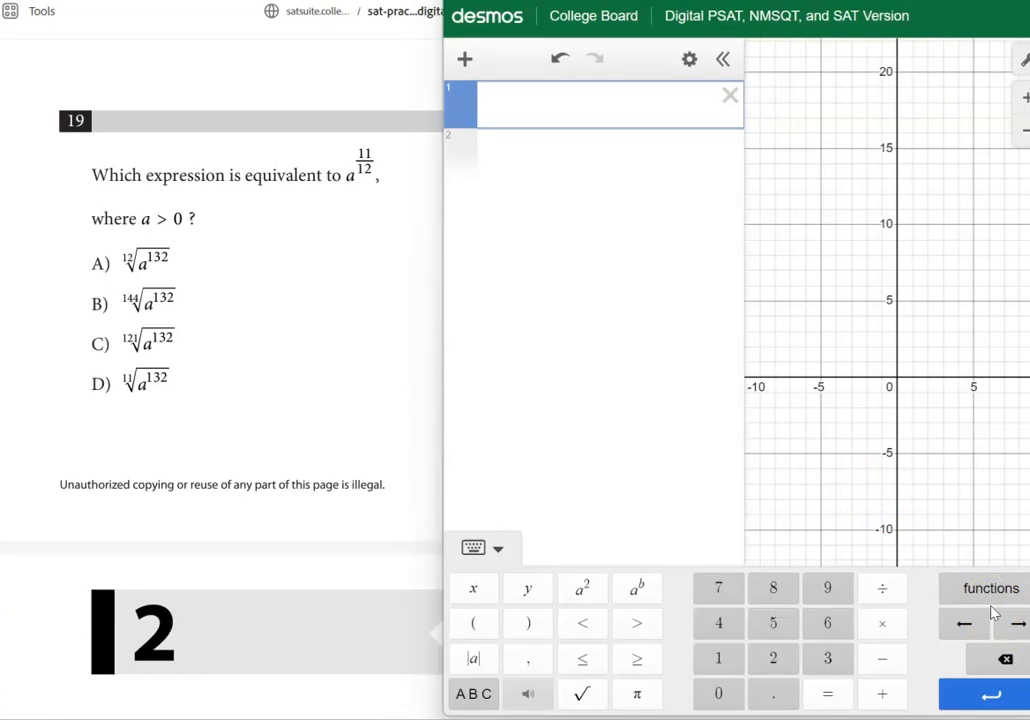
{"action": "left_click", "coordinate": [641, 316]}
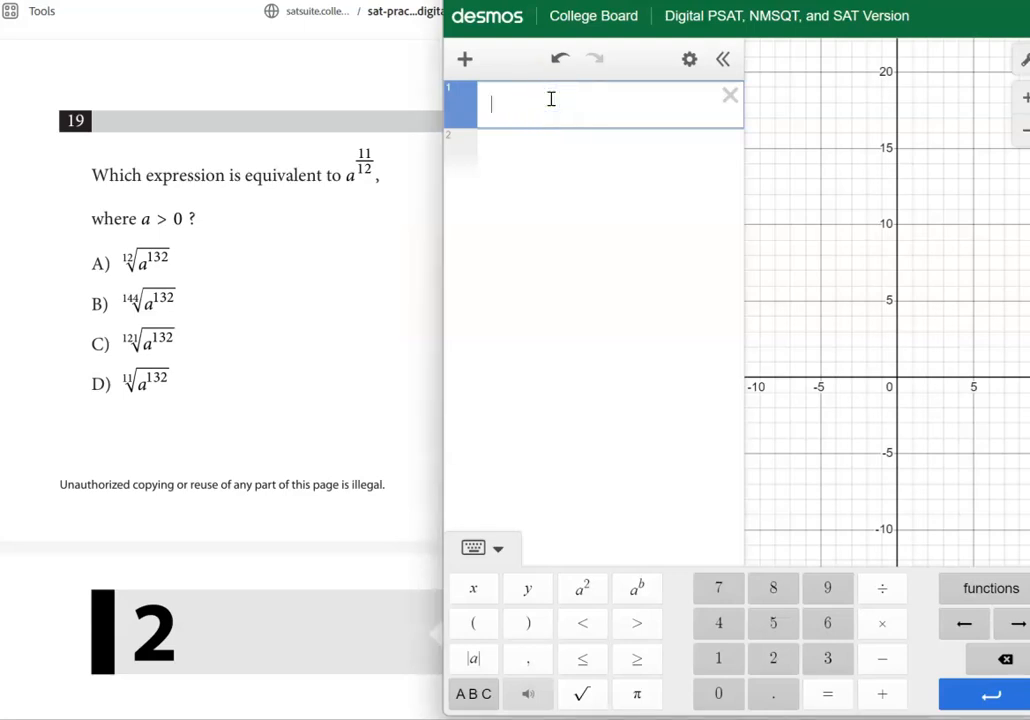
{"action": "type", "text": "f(a) ="}
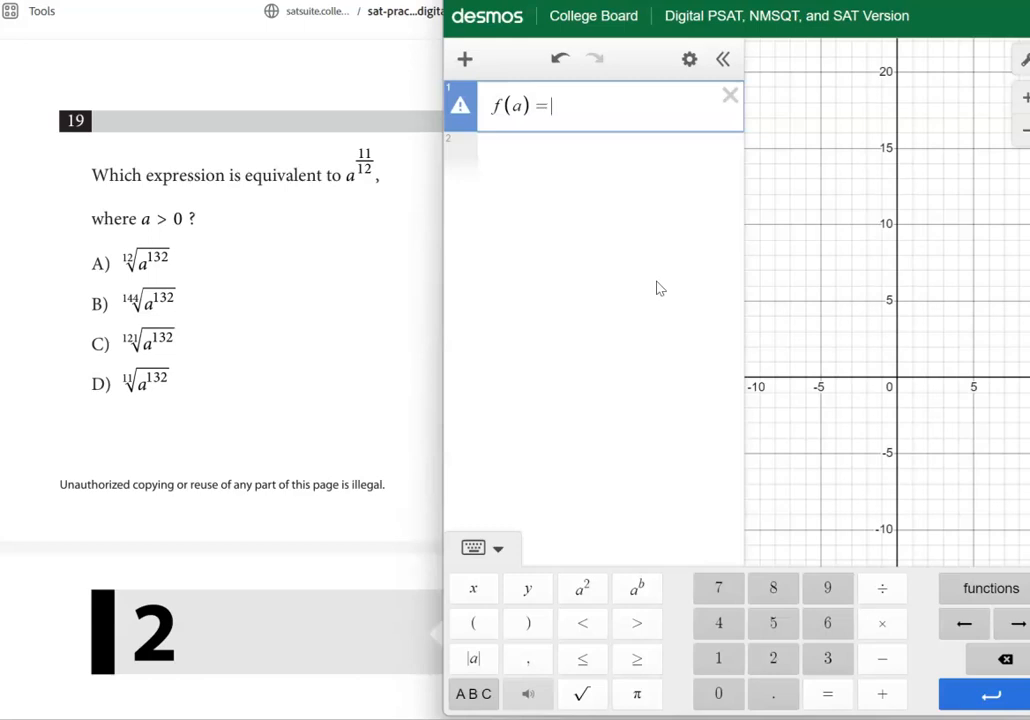
{"action": "type", "text": "a"}
{"action": "type", "text": "^("}
{"action": "type", "text": "11/12"}
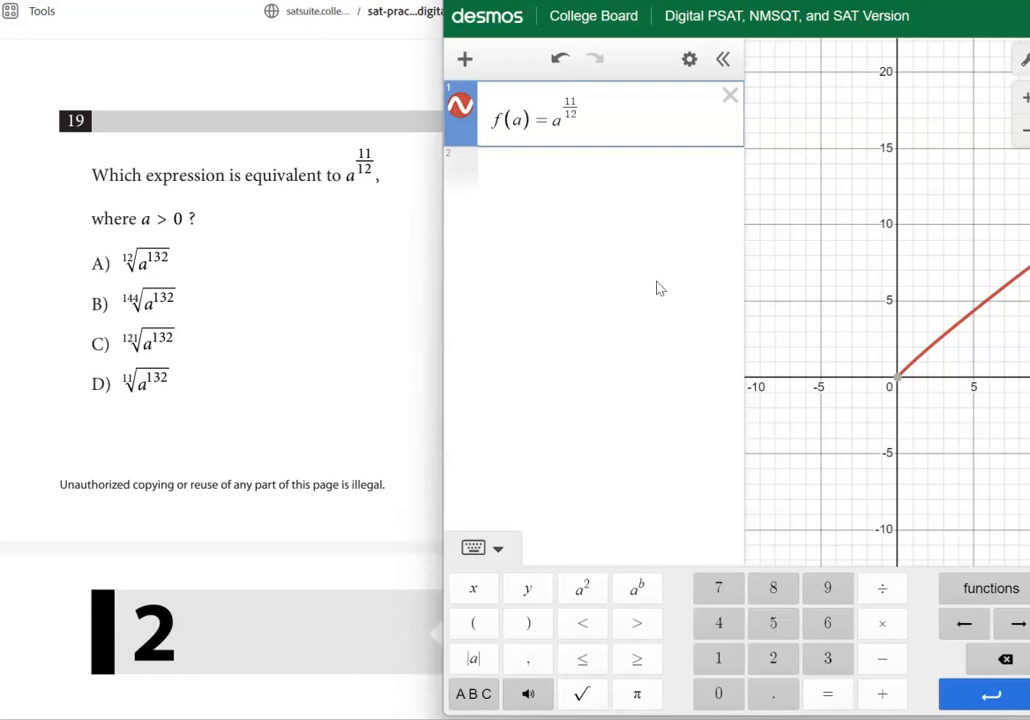
Start a second function g(a)= below f(a) and insert an empty nth-root template after the equals sign
{"action": "left_click", "coordinate": [541, 169]}
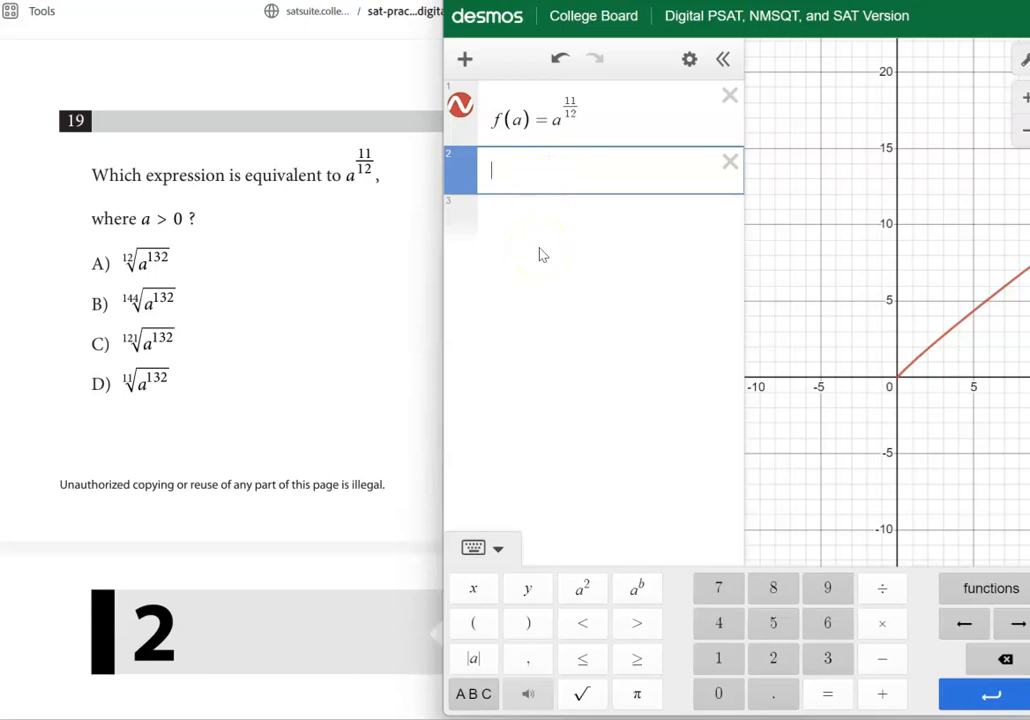
{"action": "type", "text": "g(a)"}
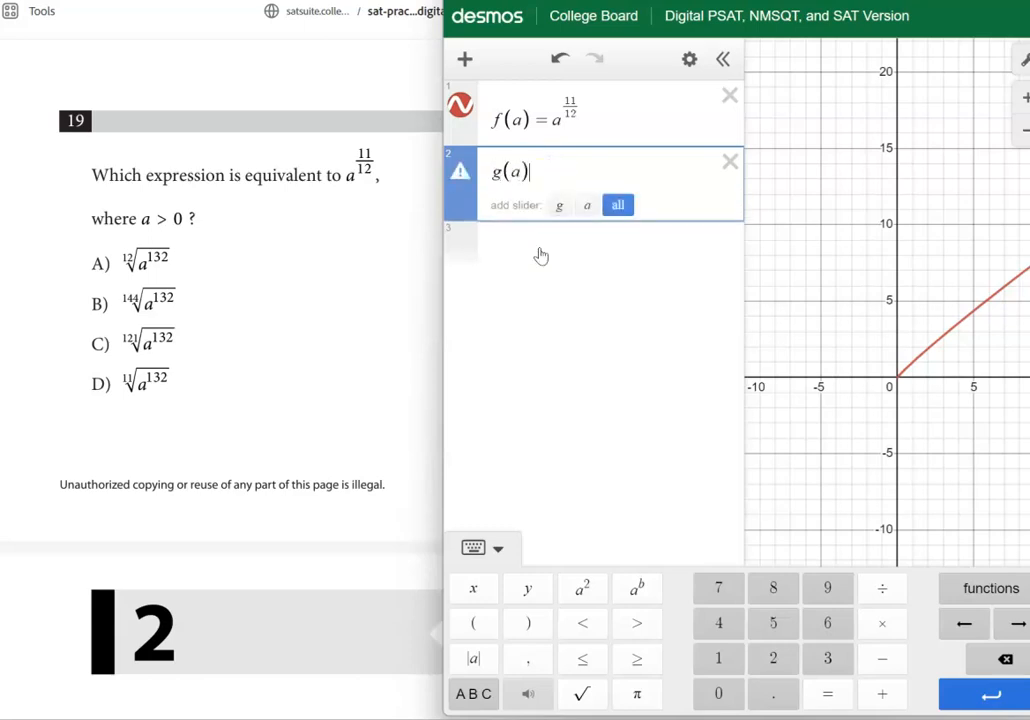
{"action": "type", "text": "="}
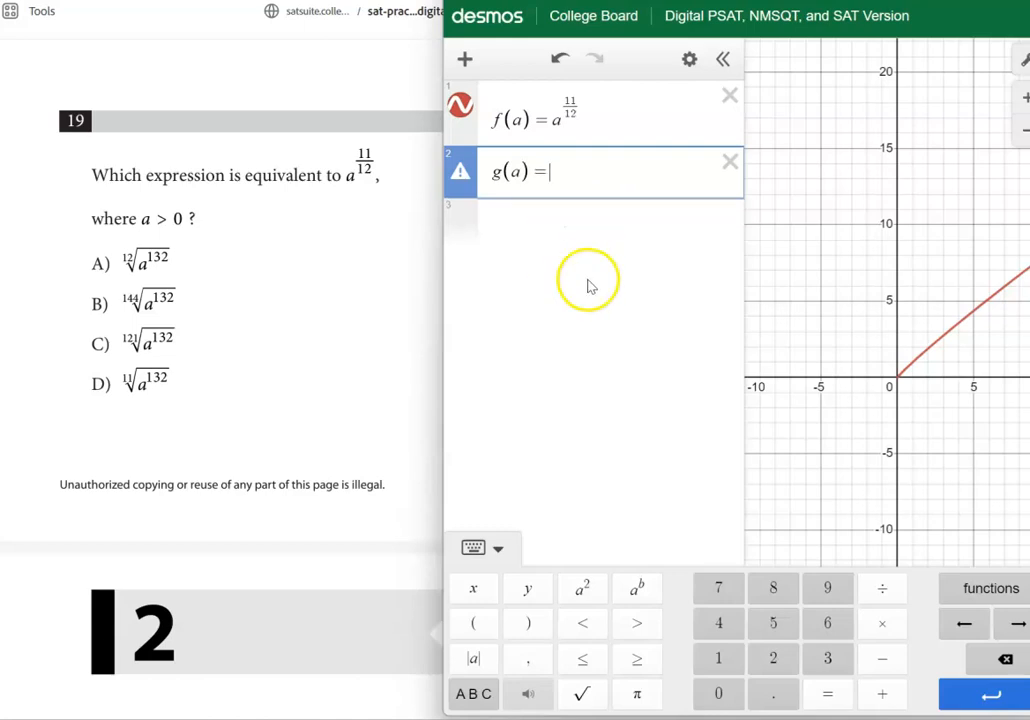
{"action": "left_click", "coordinate": [507, 553]}
{"action": "left_click", "coordinate": [502, 694]}
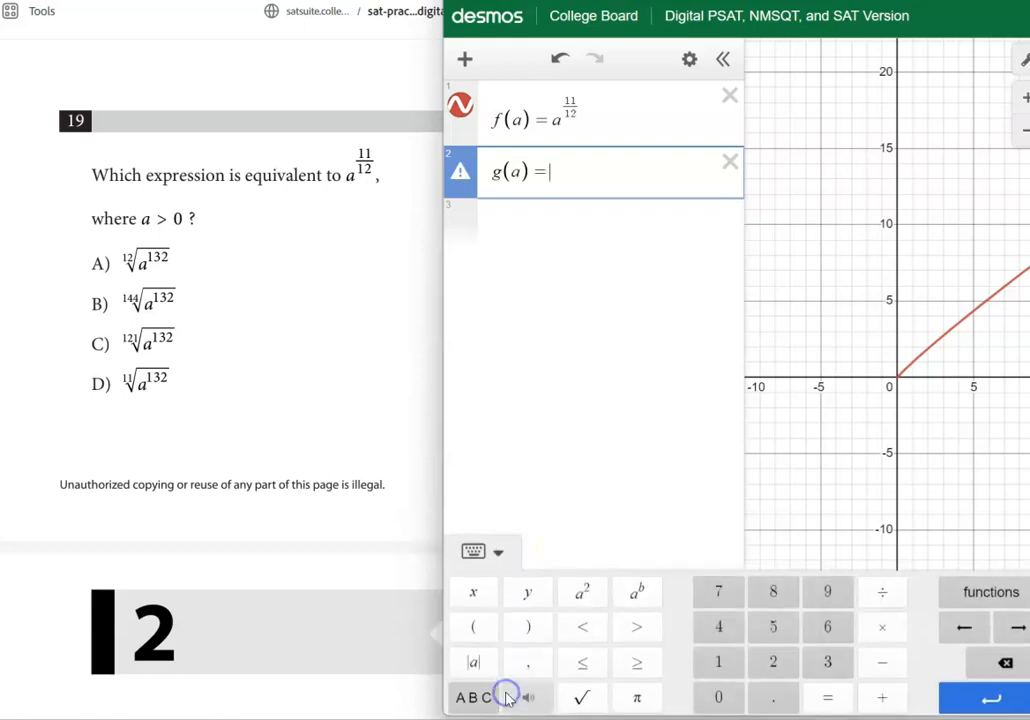
{"action": "left_click", "coordinate": [991, 590]}
{"action": "scroll", "coordinate": [875, 380], "scroll_direction": "down", "scroll_amount": 6}
{"action": "scroll", "coordinate": [880, 380], "scroll_direction": "down", "scroll_amount": 10}
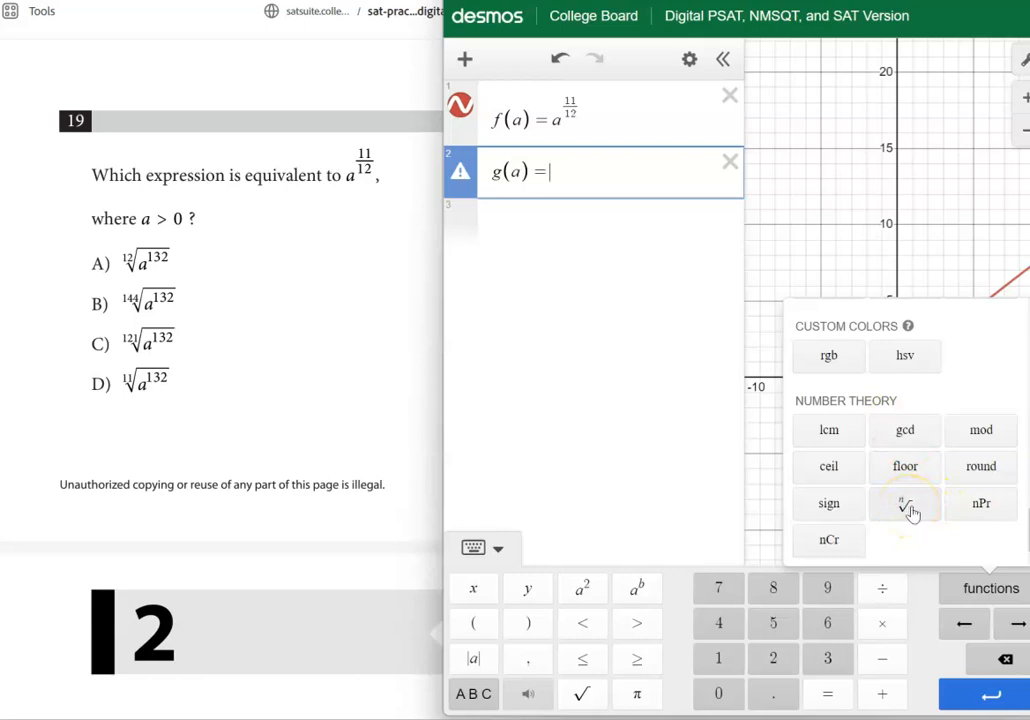
{"action": "left_click", "coordinate": [910, 510]}
{"action": "left_click", "coordinate": [598, 384]}
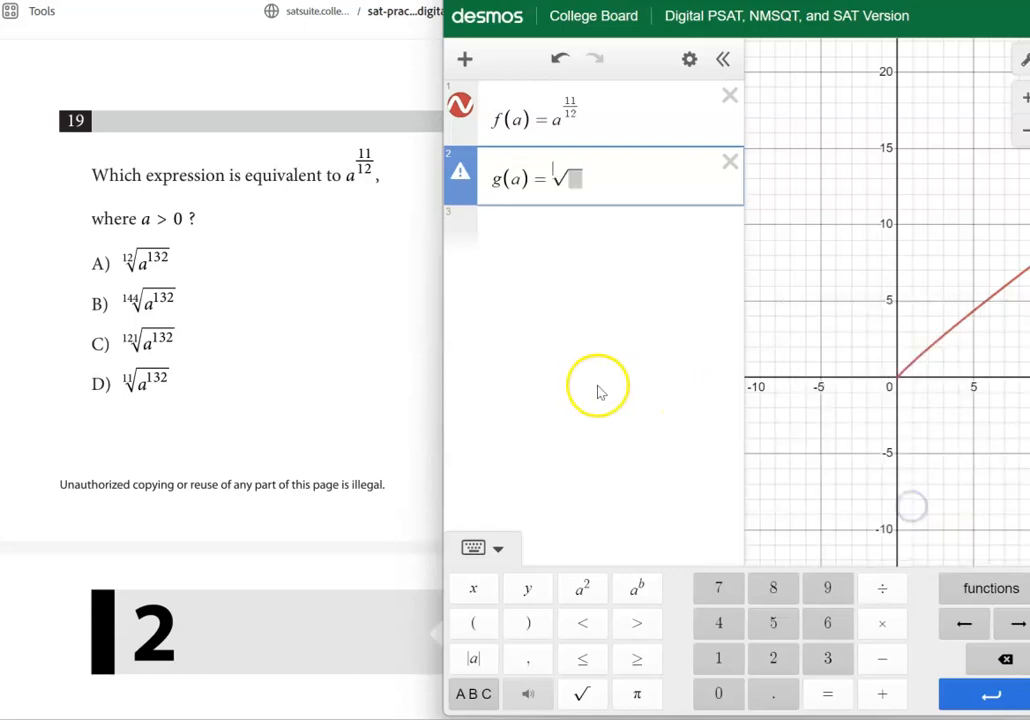
Complete g(a) as question 19's choice A, the 12th root of a^132, and compare its curve with f(a)
{"action": "left_click", "coordinate": [558, 175]}
{"action": "type", "text": "12"}
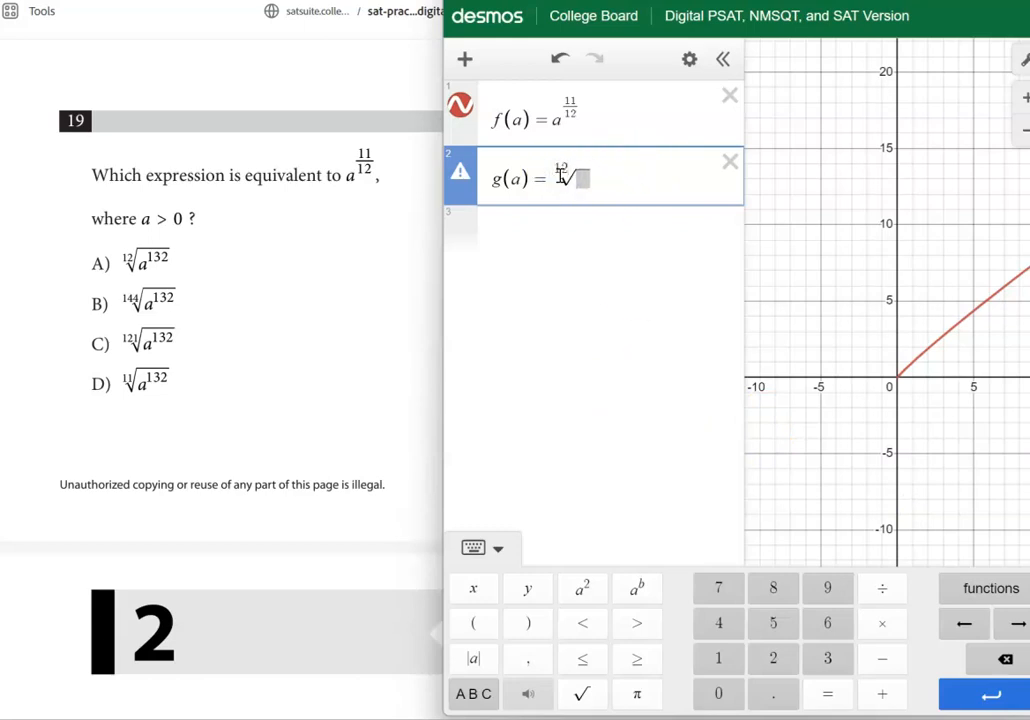
{"action": "key", "text": "Right"}
{"action": "type", "text": "a"}
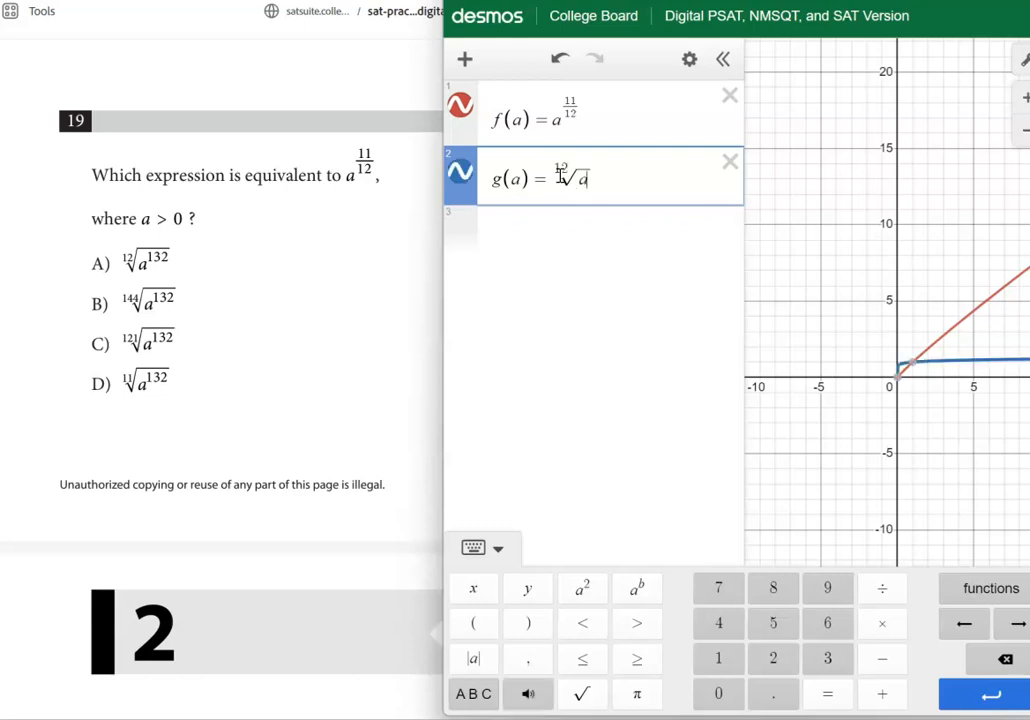
{"action": "type", "text": "^1"}
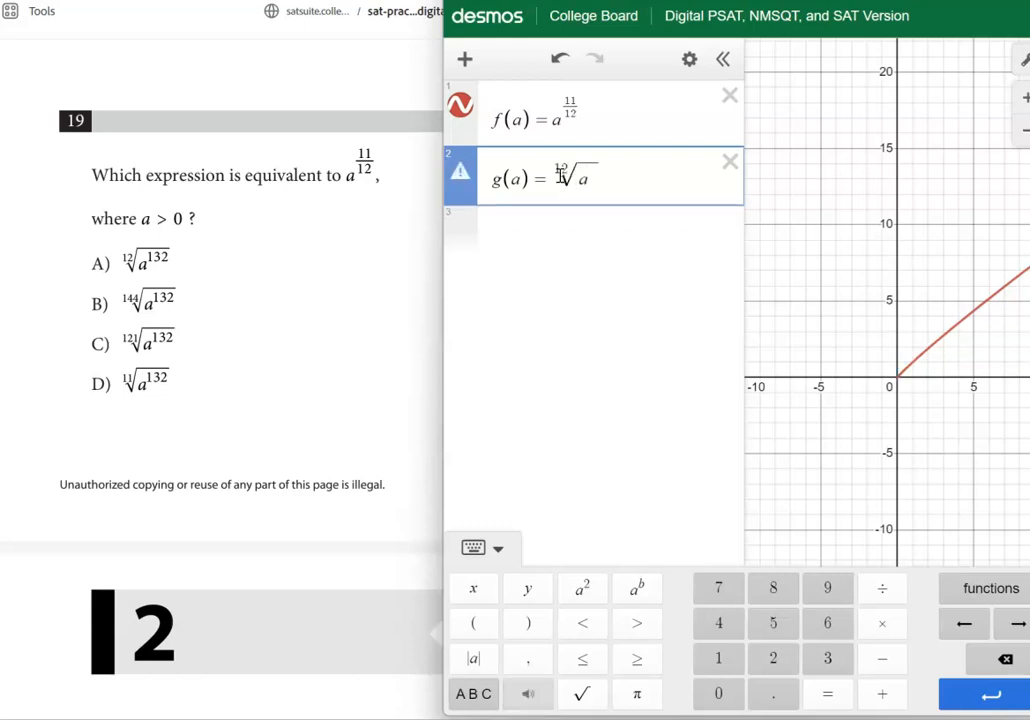
{"action": "type", "text": "32"}
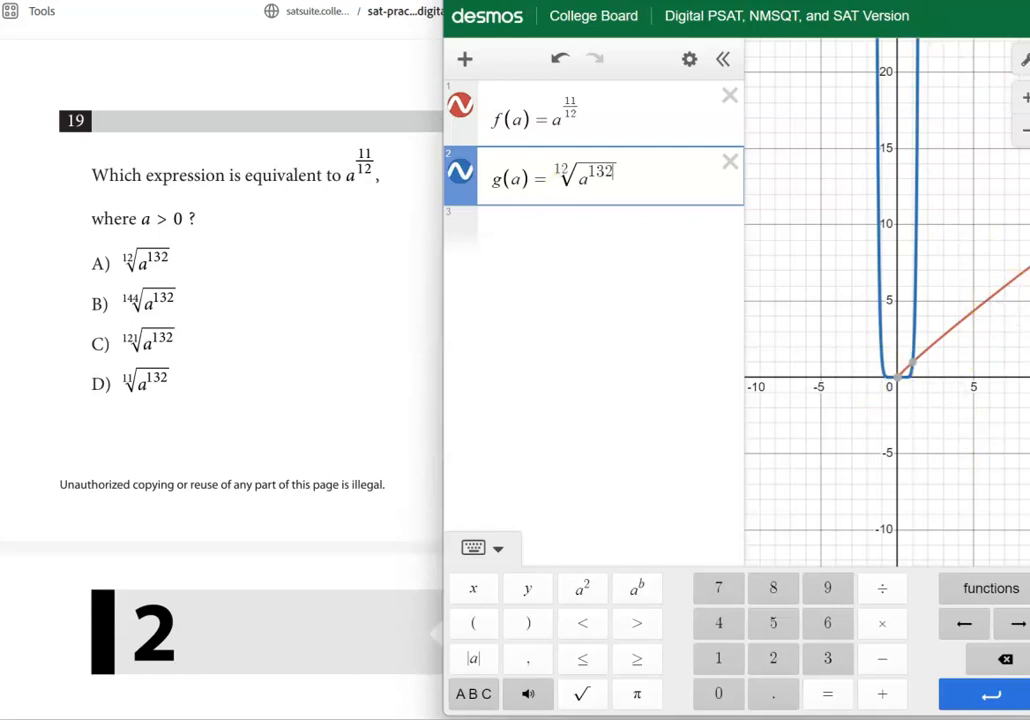
{"action": "left_click_drag", "start_coordinate": [800, 10], "coordinate": [747, 11]}
{"action": "left_click", "coordinate": [917, 315]}
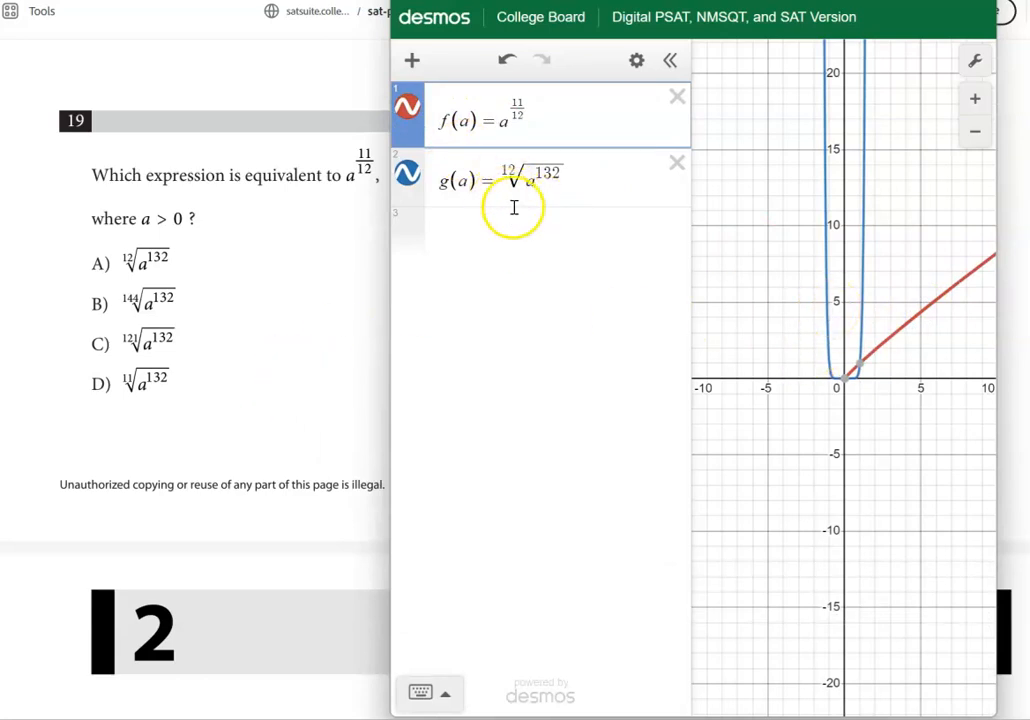
Change the root index in g(a) to 144 for choice B and toggle its curve to compare it with f(a)
{"action": "left_click", "coordinate": [509, 176]}
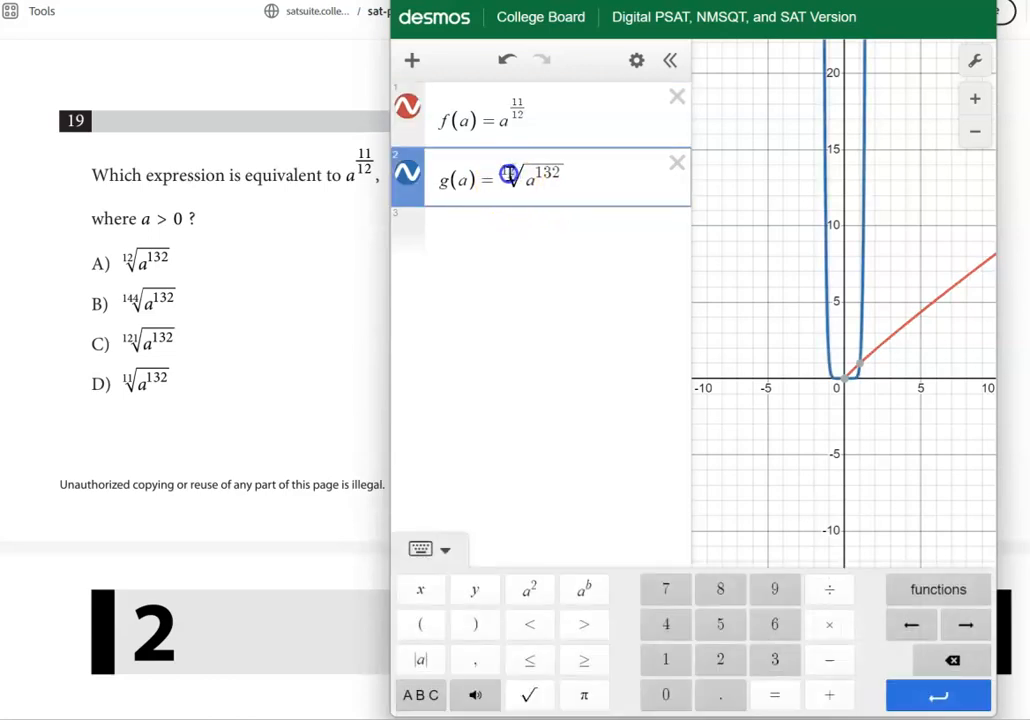
{"action": "type", "text": "144"}
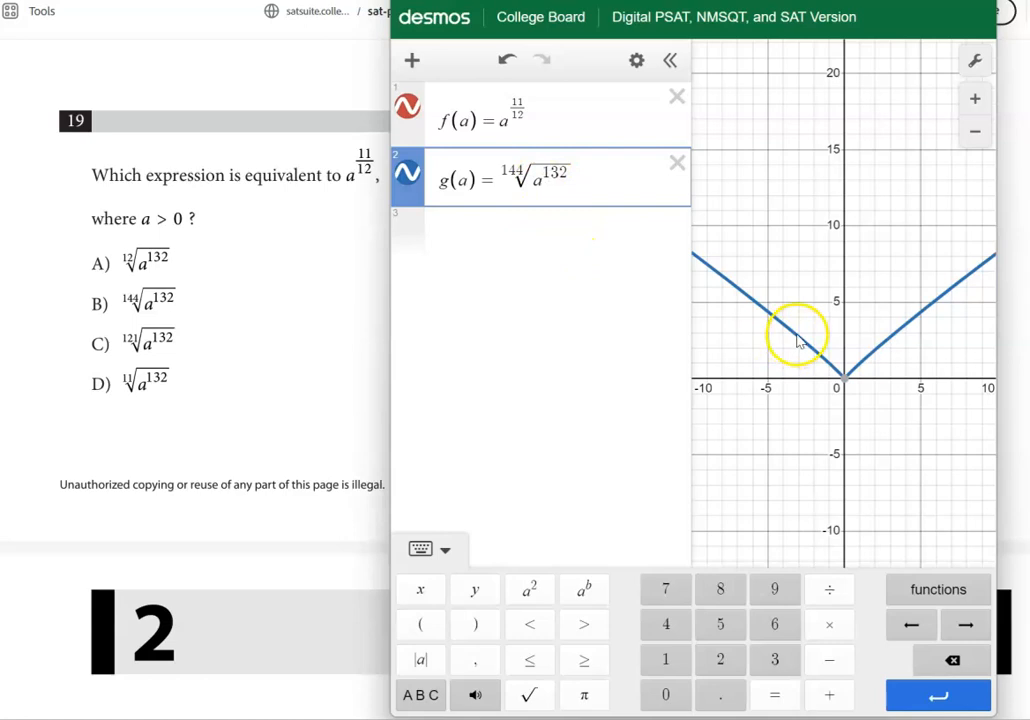
{"action": "left_click", "coordinate": [936, 338]}
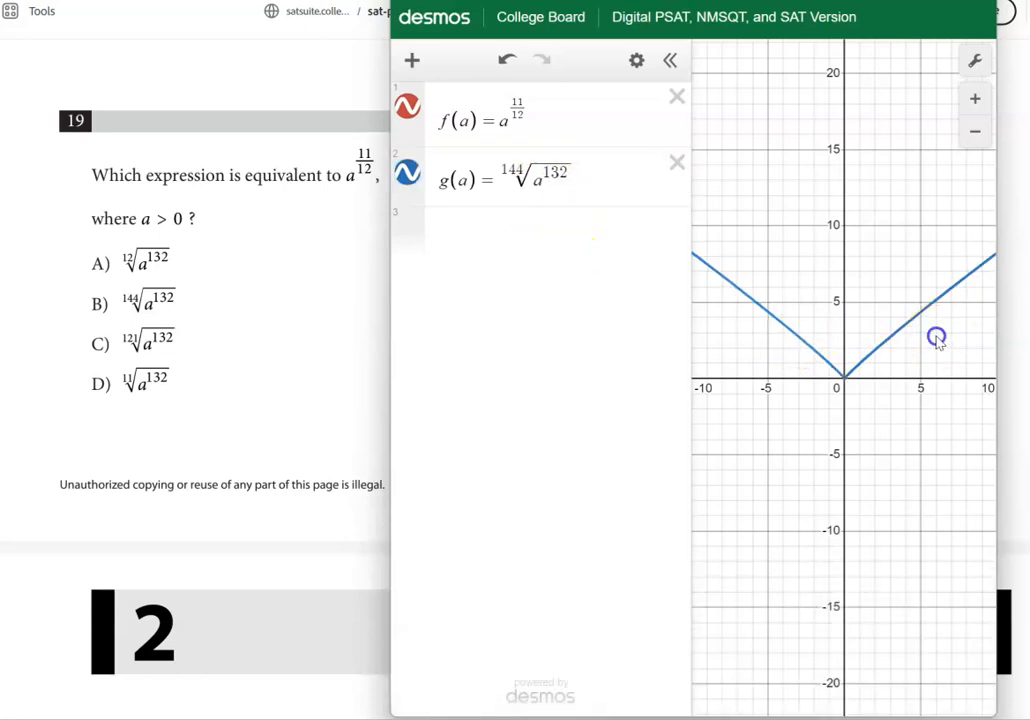
{"action": "left_click", "coordinate": [408, 172]}
{"action": "left_click", "coordinate": [408, 172]}
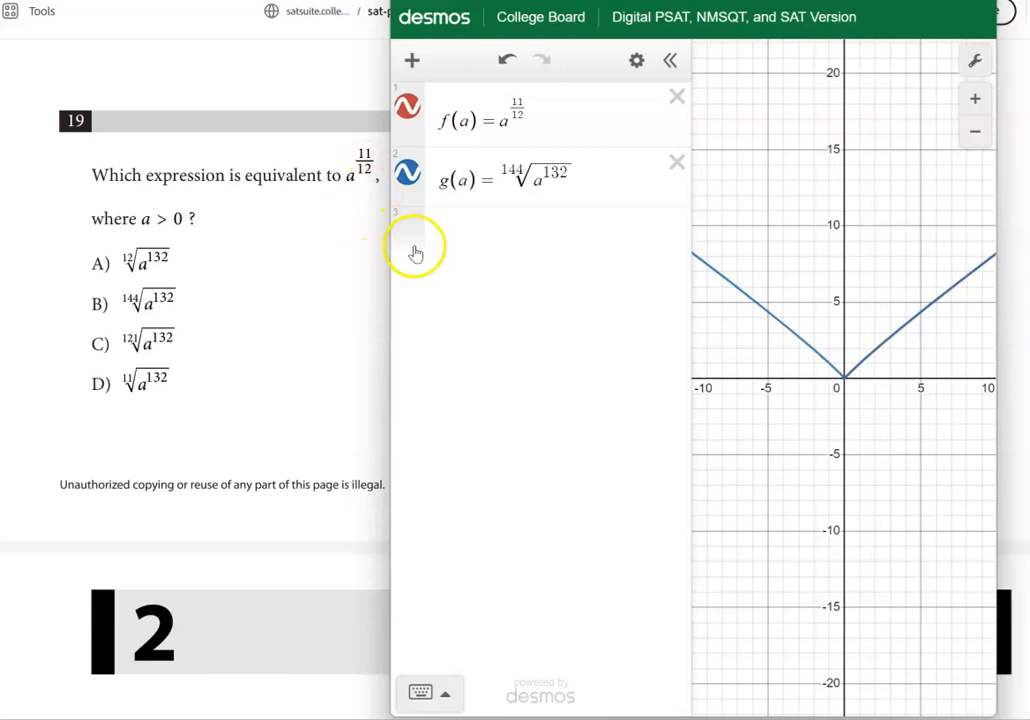
Restrict g(a) to the domain {a>0} and toggle its curve off and on to compare it with f(a)
{"action": "left_click", "coordinate": [602, 179]}
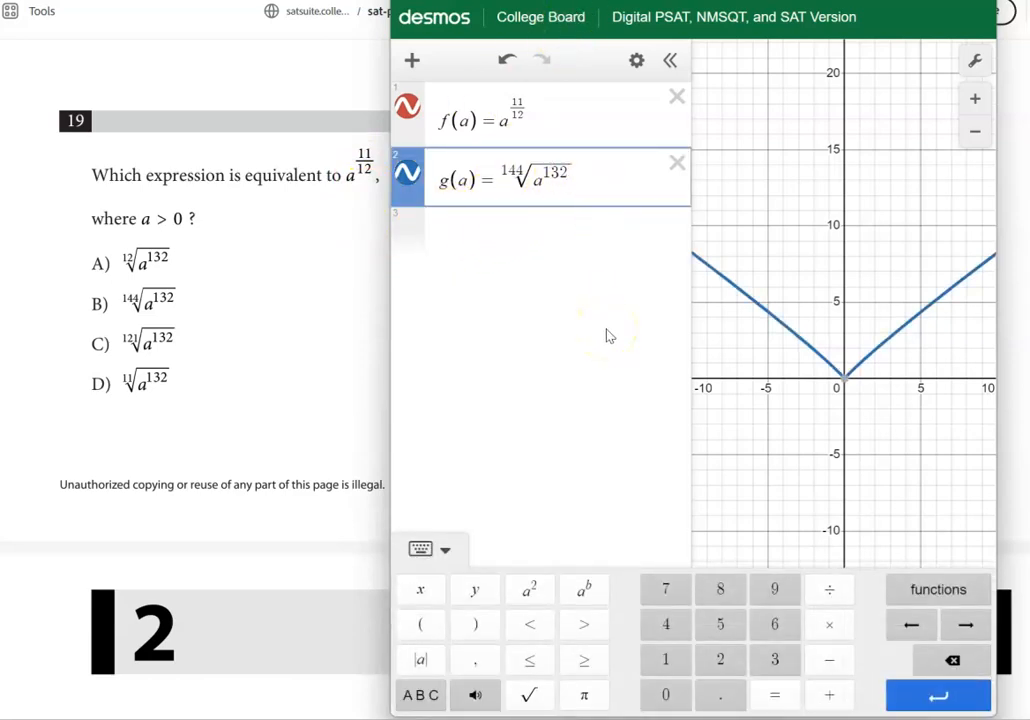
{"action": "type", "text": "{"}
{"action": "type", "text": "a>0"}
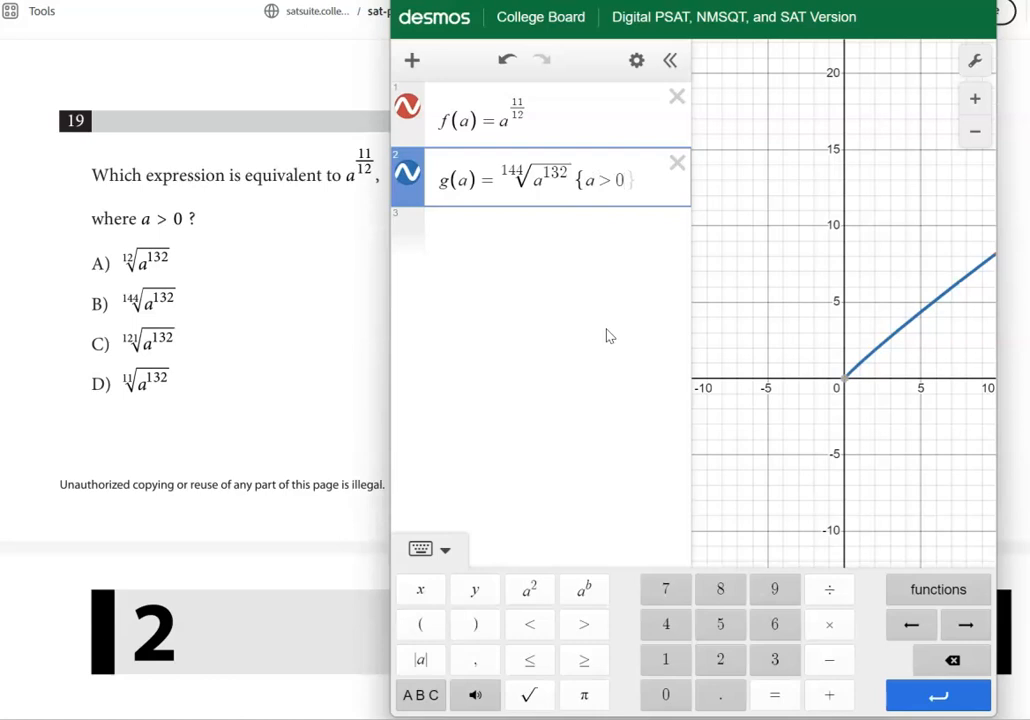
{"action": "key", "text": "Right"}
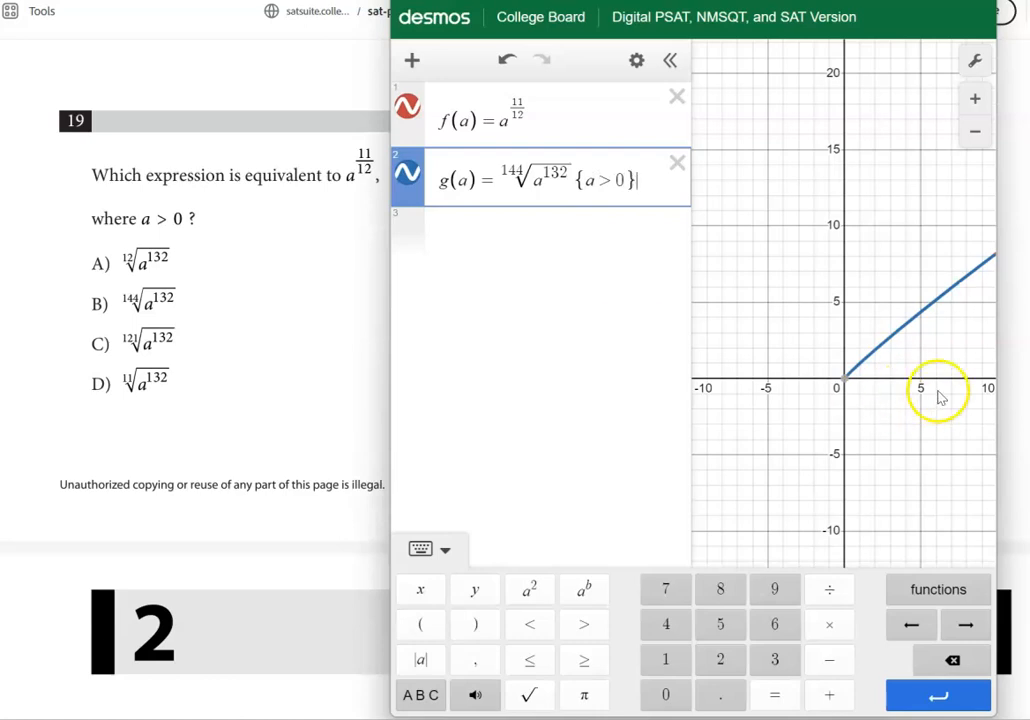
{"action": "left_click", "coordinate": [407, 177]}
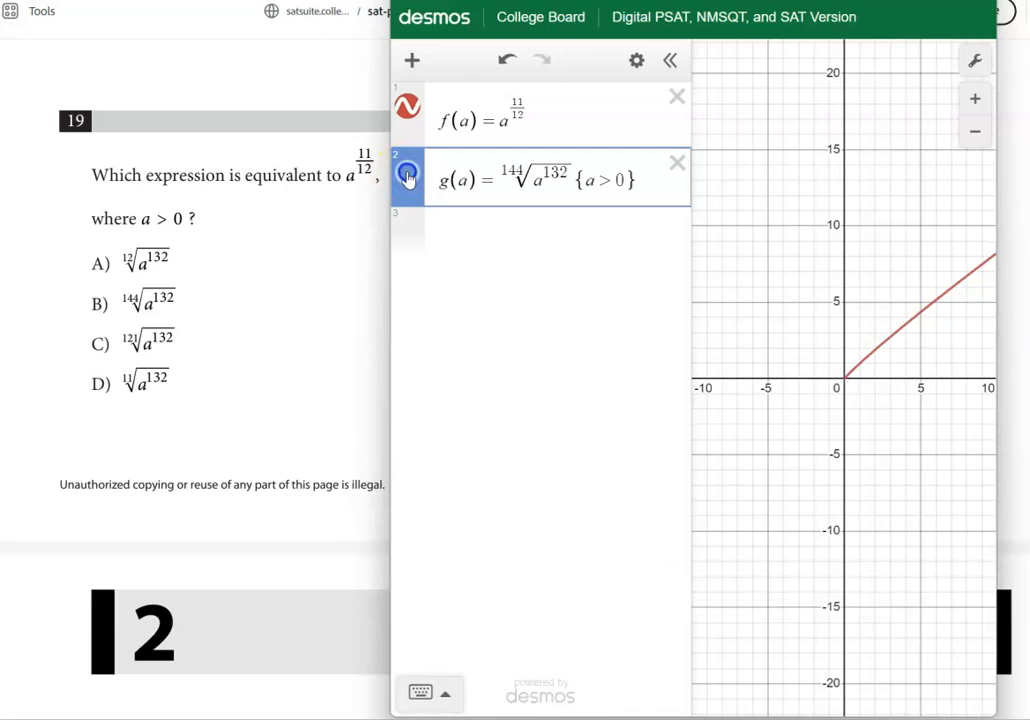
{"action": "left_click", "coordinate": [407, 177]}
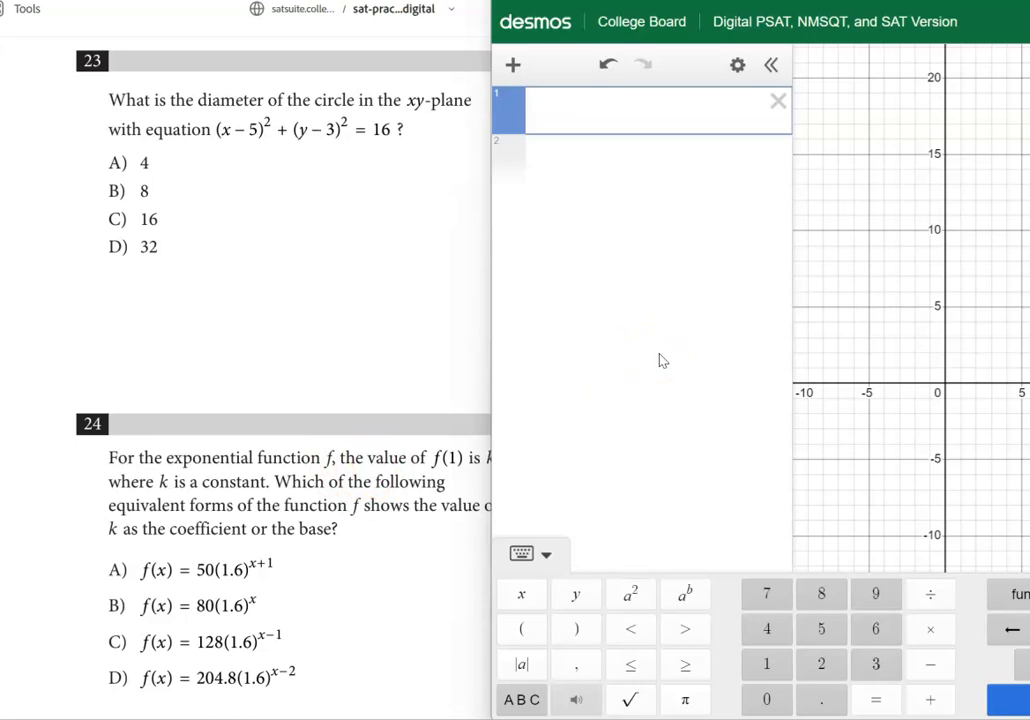
Enter question 23's circle equation (x-5)^2+(y-3)^2=16 in the empty first expression
{"action": "left_click", "coordinate": [588, 113]}
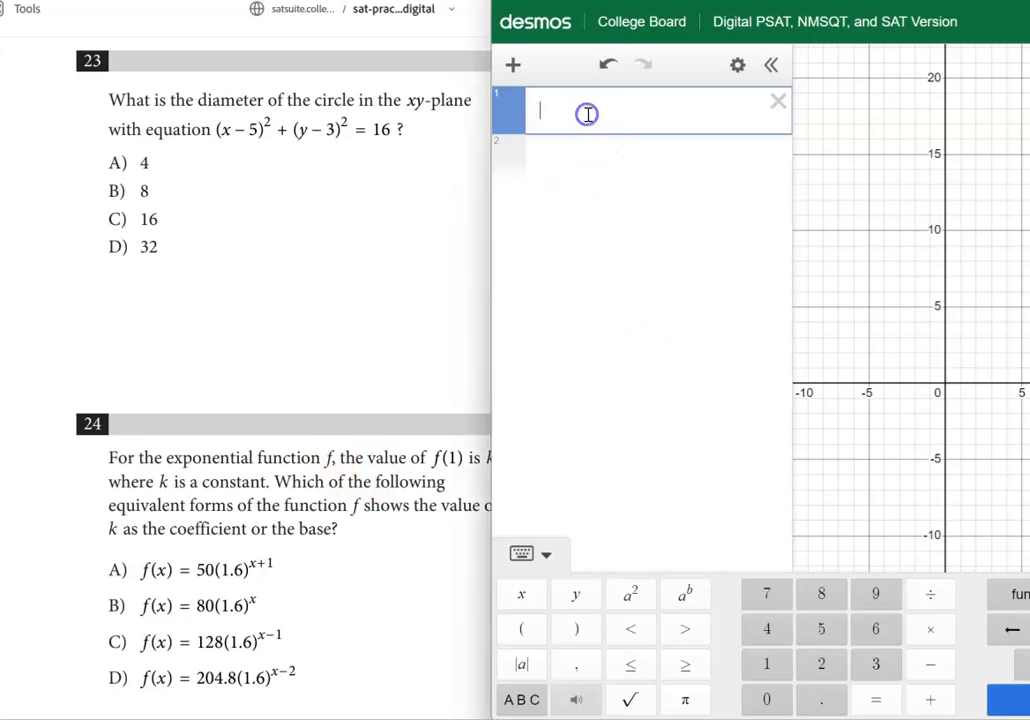
{"action": "type", "text": "("}
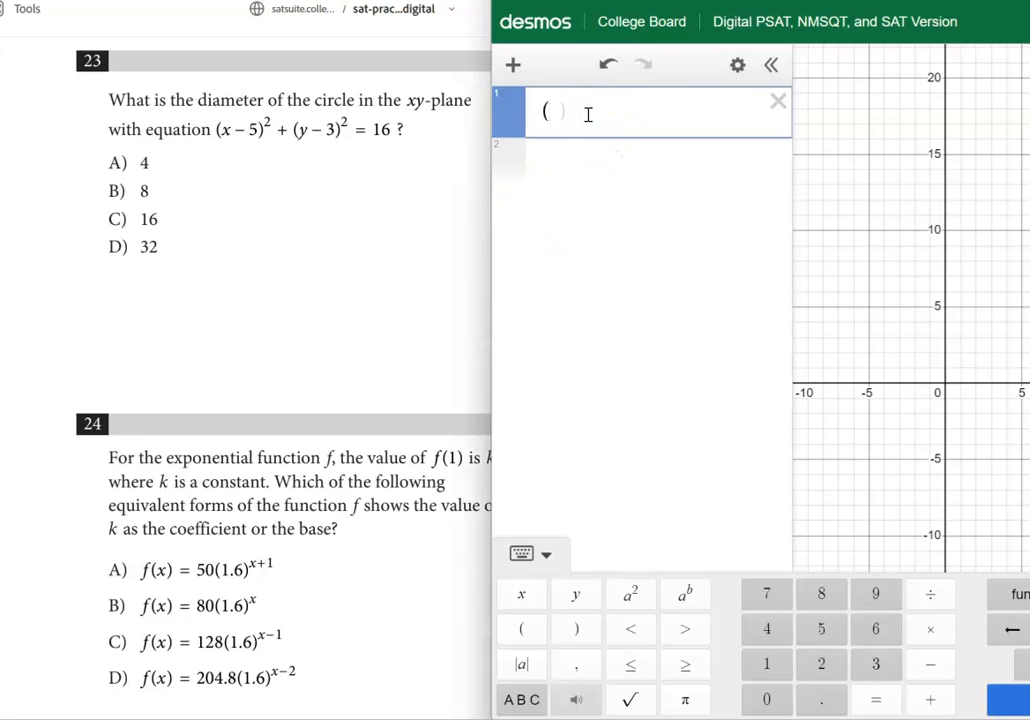
{"action": "type", "text": "x-5"}
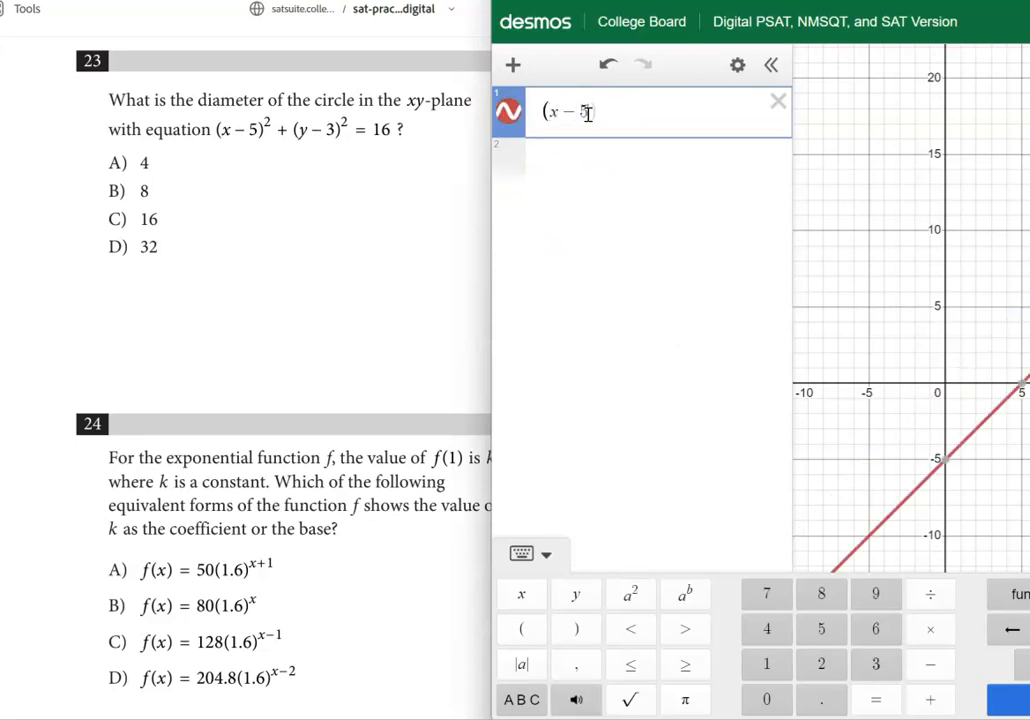
{"action": "type", "text": ")^2"}
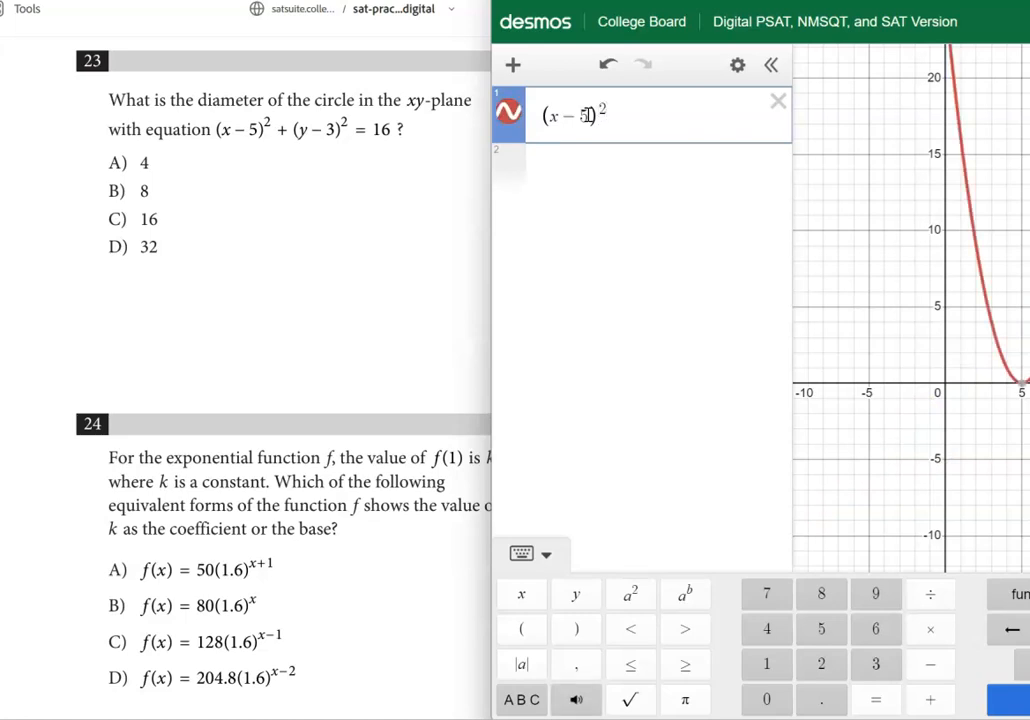
{"action": "type", "text": "+"}
{"action": "type", "text": "(y"}
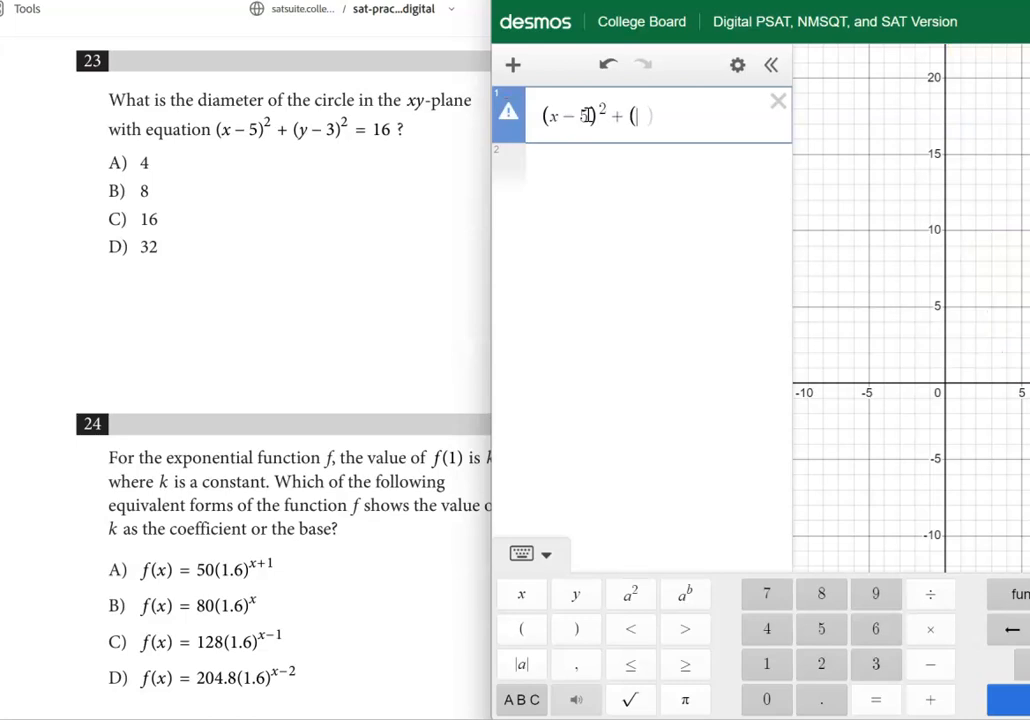
{"action": "type", "text": "-3)^2=16"}
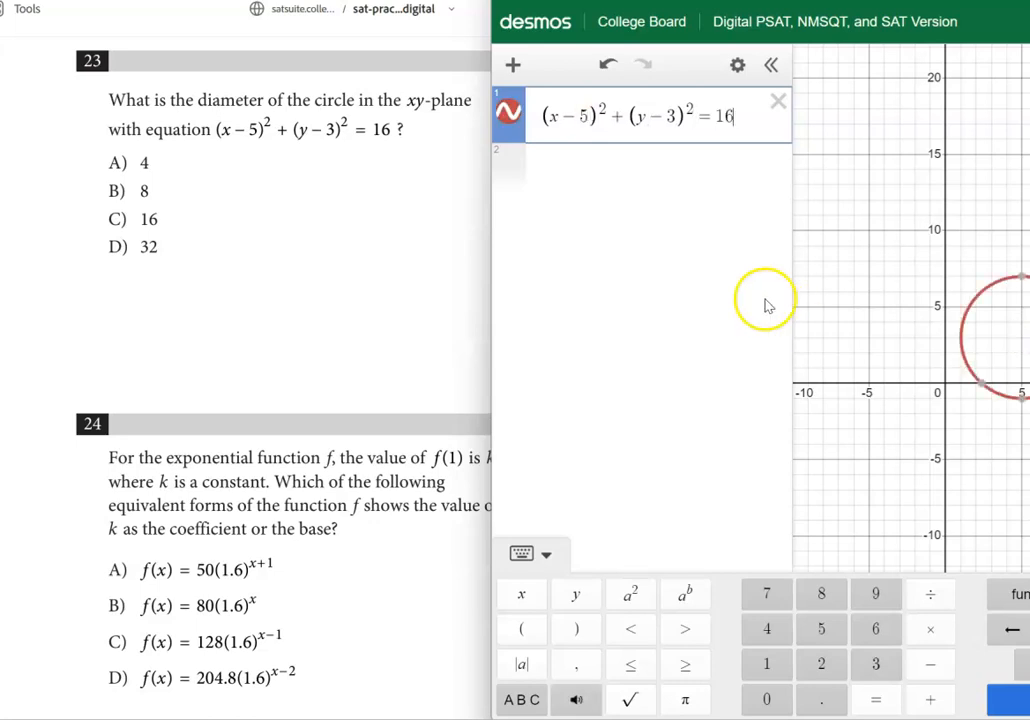
Move the calculator window so the whole circle shows and display the coordinates of the circle's highest and lowest points
{"action": "left_click_drag", "start_coordinate": [780, 2], "coordinate": [679, 0]}
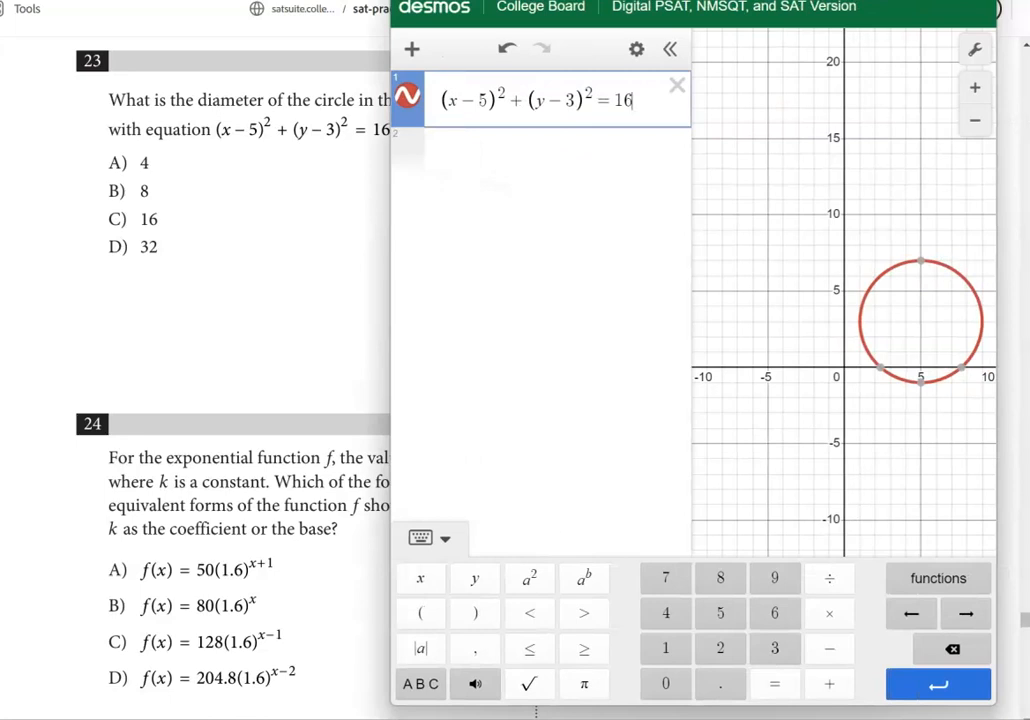
{"action": "mouse_move", "coordinate": [918, 267]}
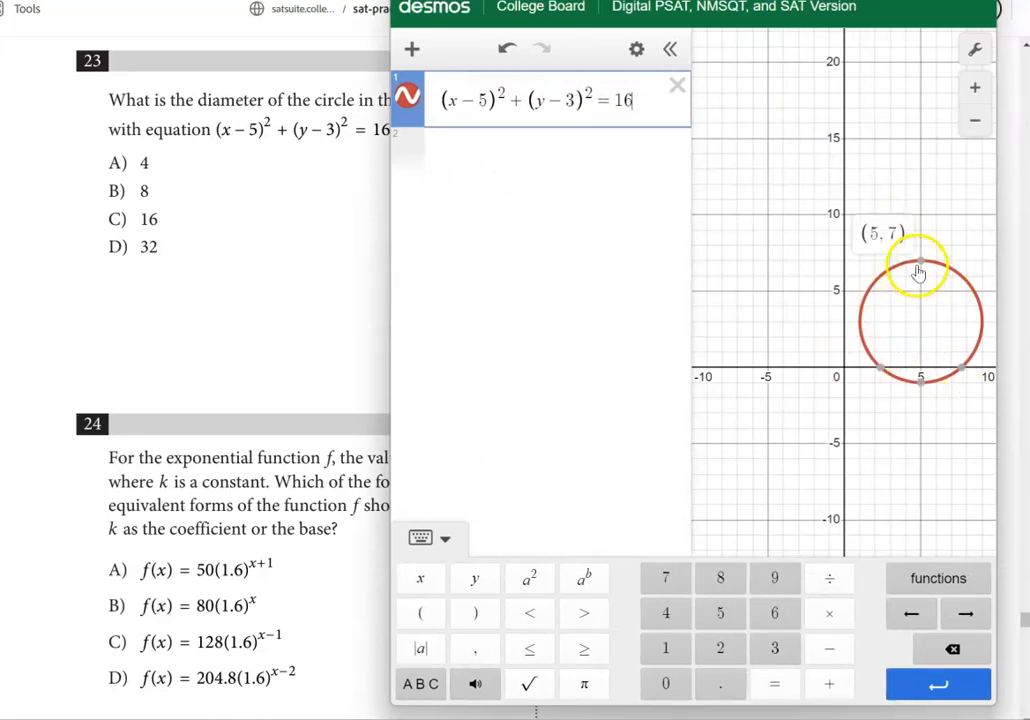
{"action": "left_click", "coordinate": [921, 384]}
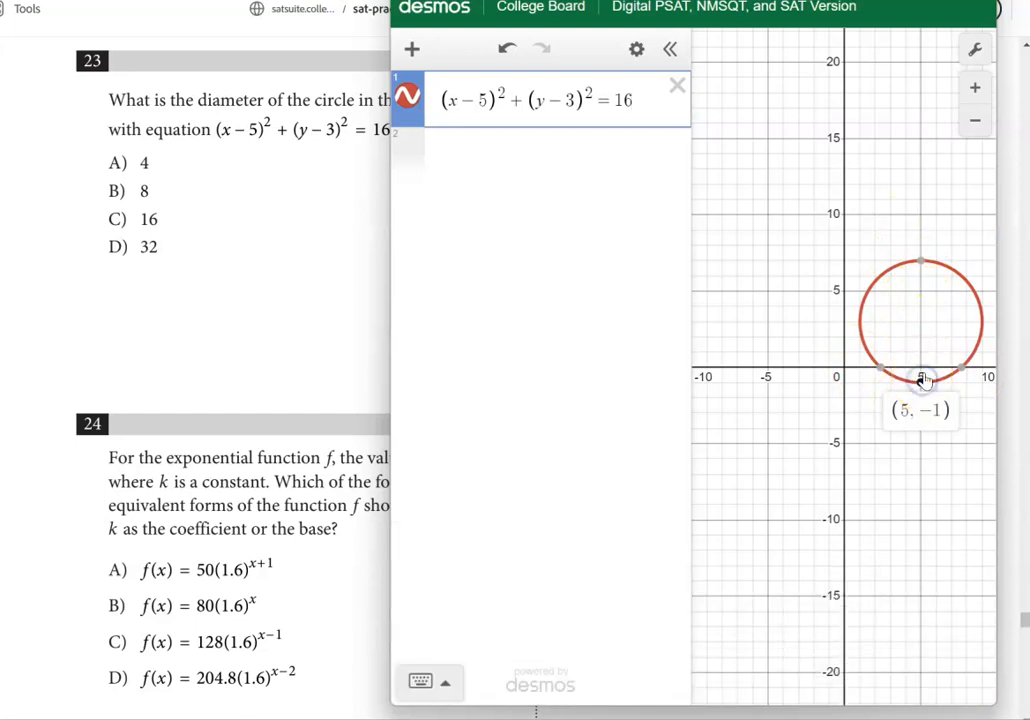
{"action": "left_click", "coordinate": [921, 263]}
{"action": "left_click", "coordinate": [921, 383]}
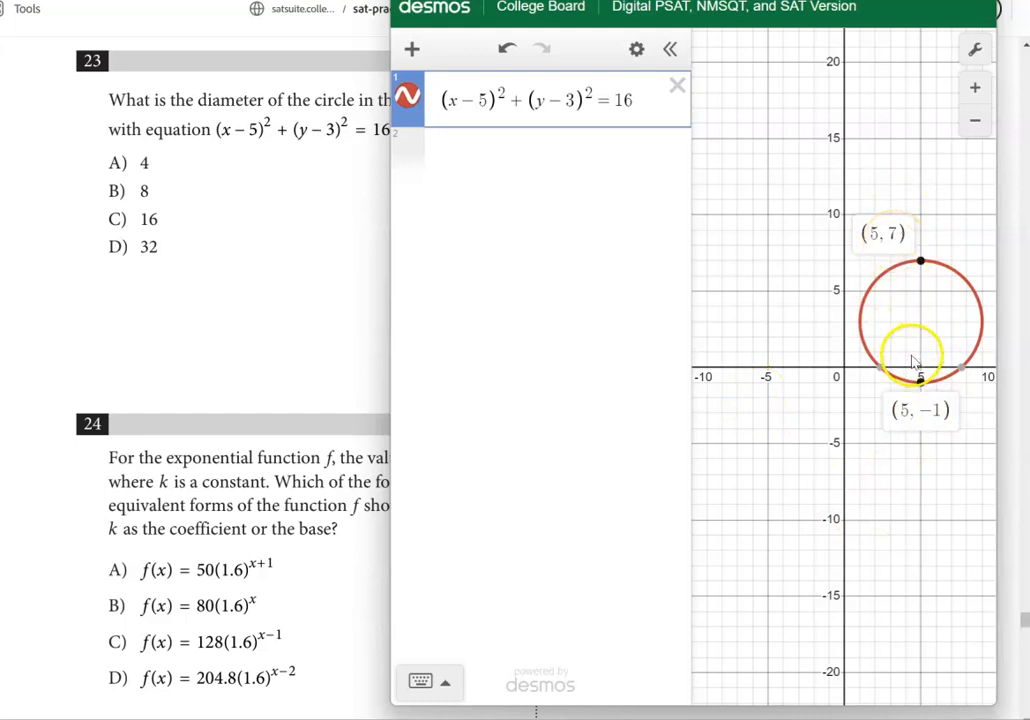
Calculate the circle's diameter as 7--1 in the second expression
{"action": "left_click", "coordinate": [502, 162]}
{"action": "type", "text": "7--"}
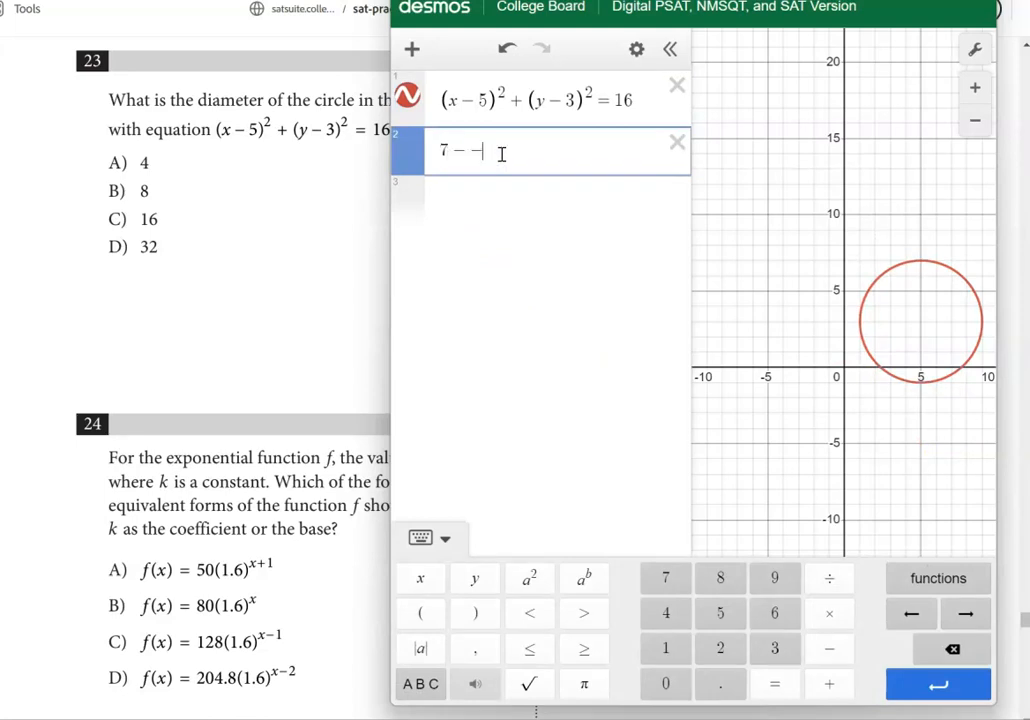
{"action": "type", "text": "1"}
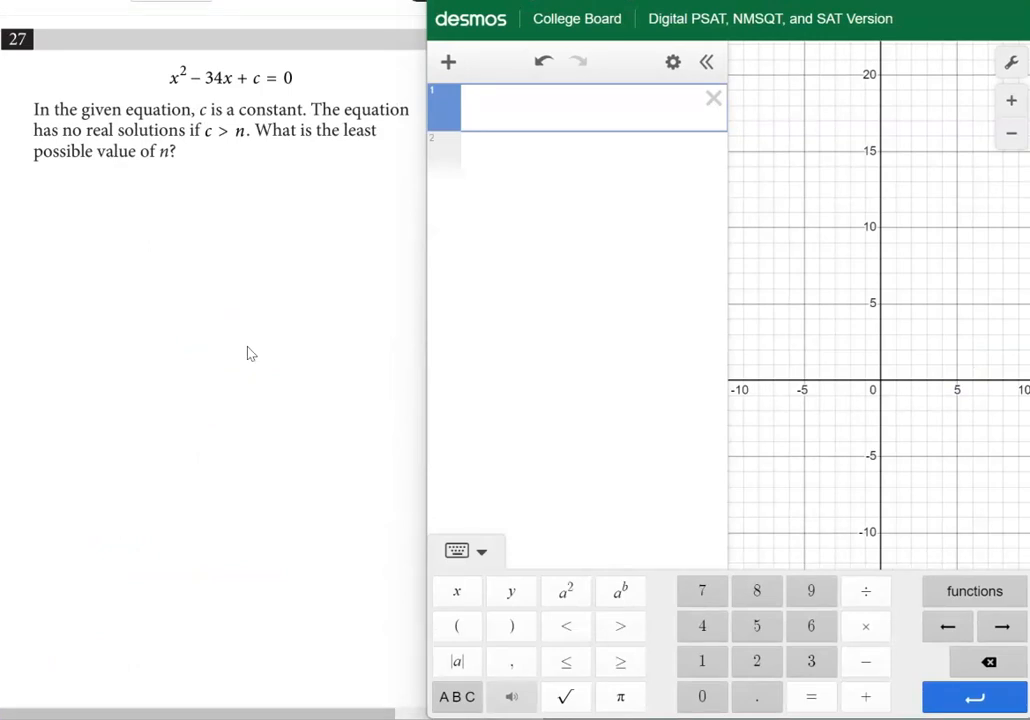
Enter question 27's quadratic as x^2-34x+c in the first expression, without =0, and add a slider for c
{"action": "left_click", "coordinate": [532, 109]}
{"action": "type", "text": "x"}
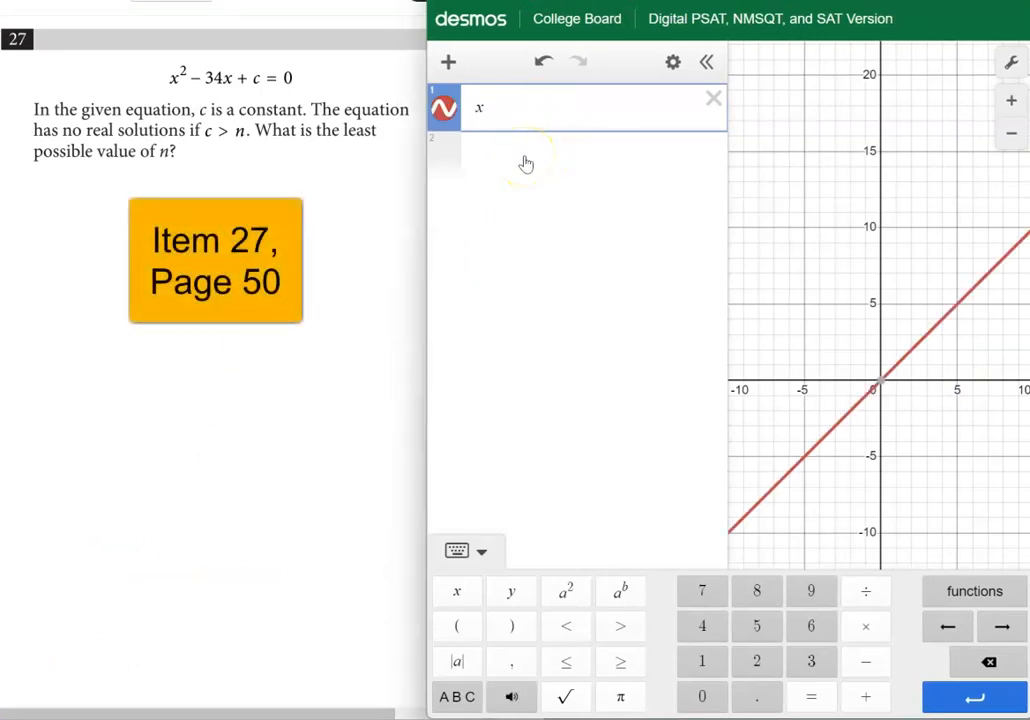
{"action": "type", "text": "^2"}
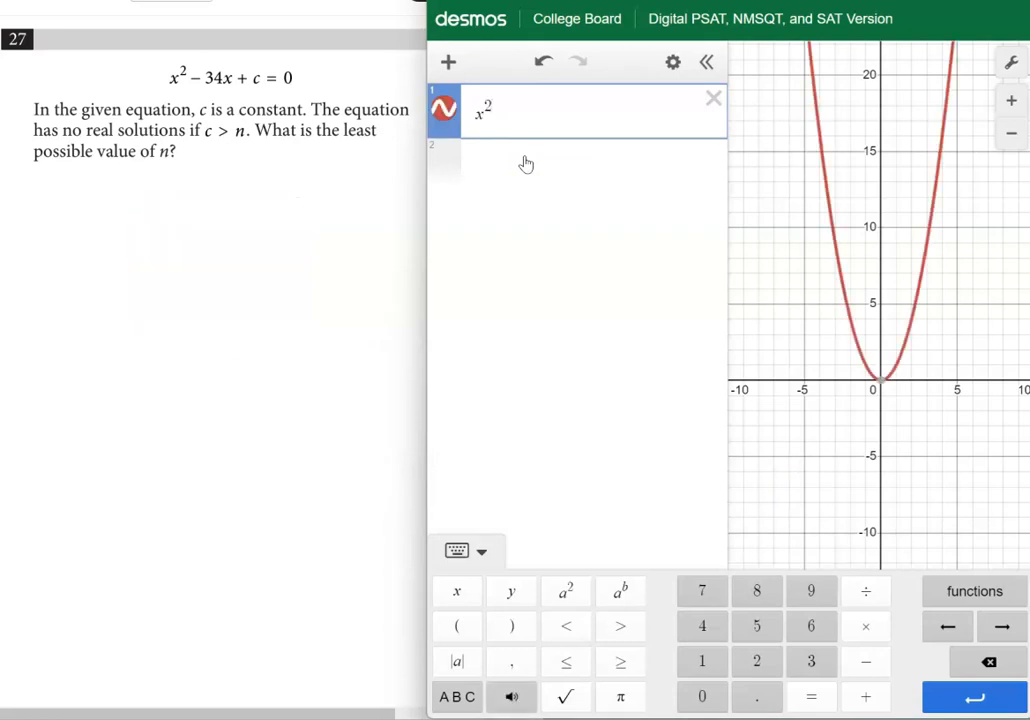
{"action": "type", "text": "-34"}
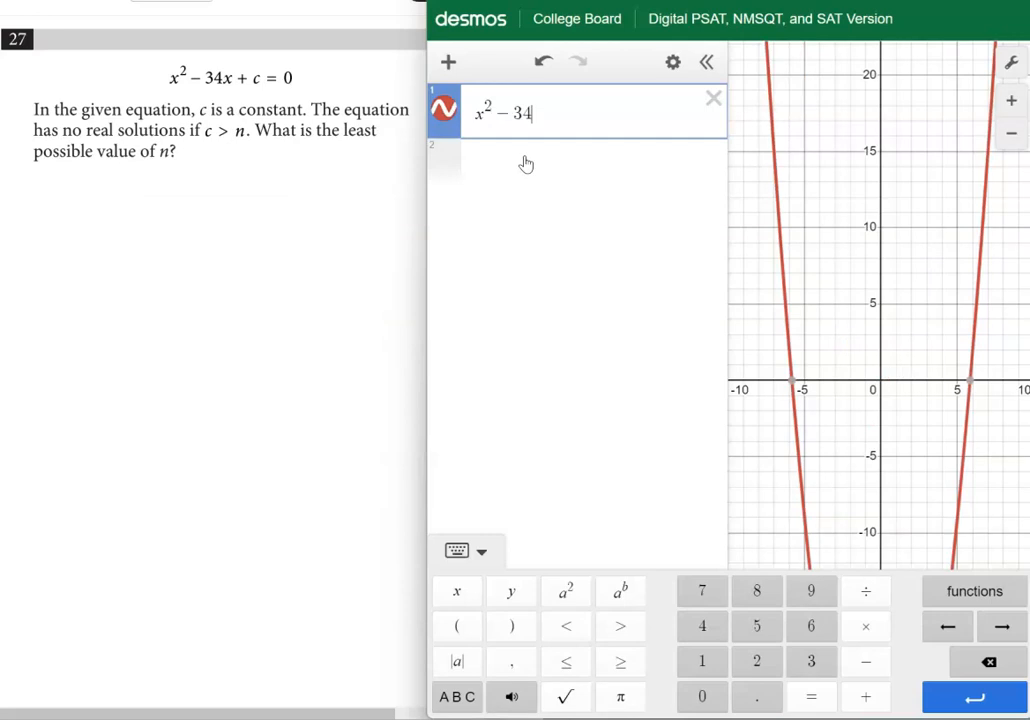
{"action": "type", "text": "x"}
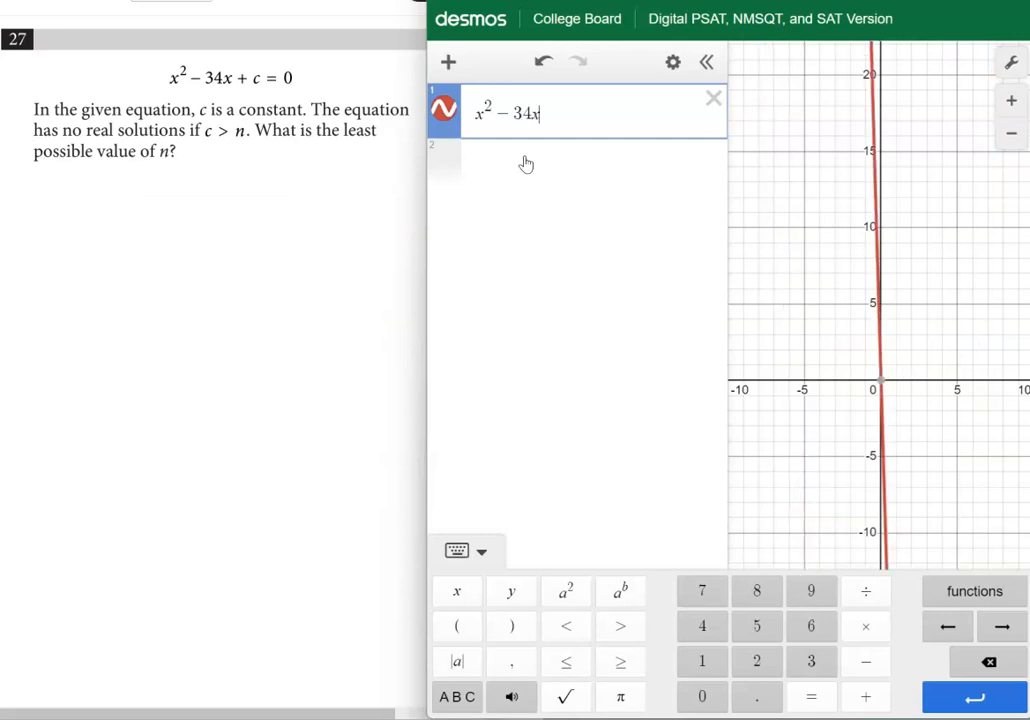
{"action": "type", "text": "+c"}
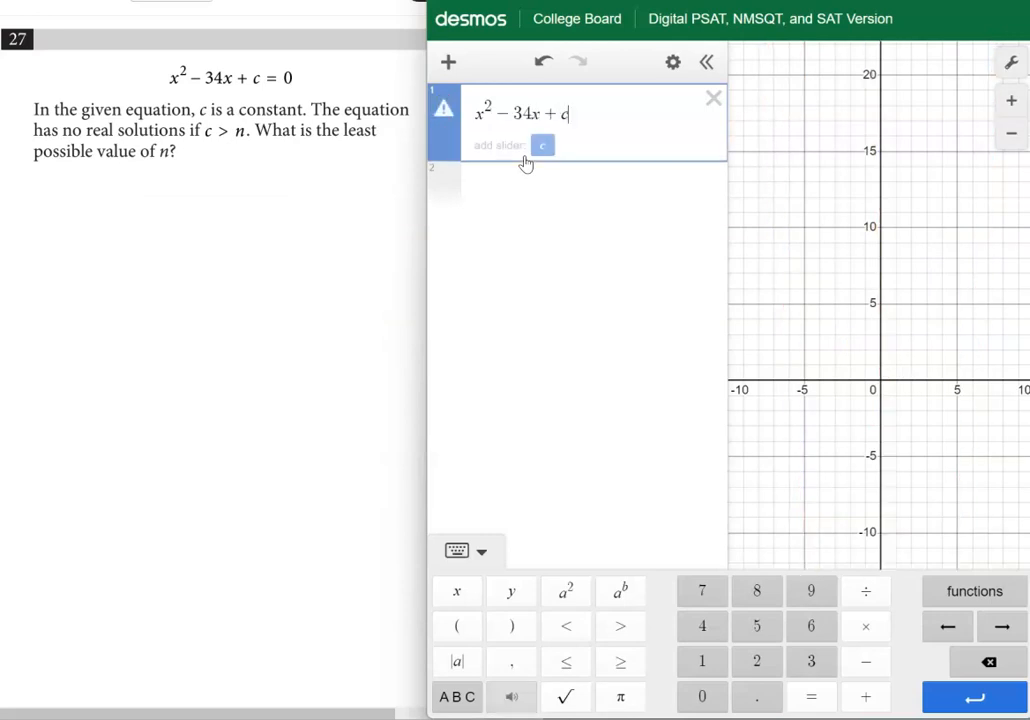
{"action": "left_click", "coordinate": [543, 146]}
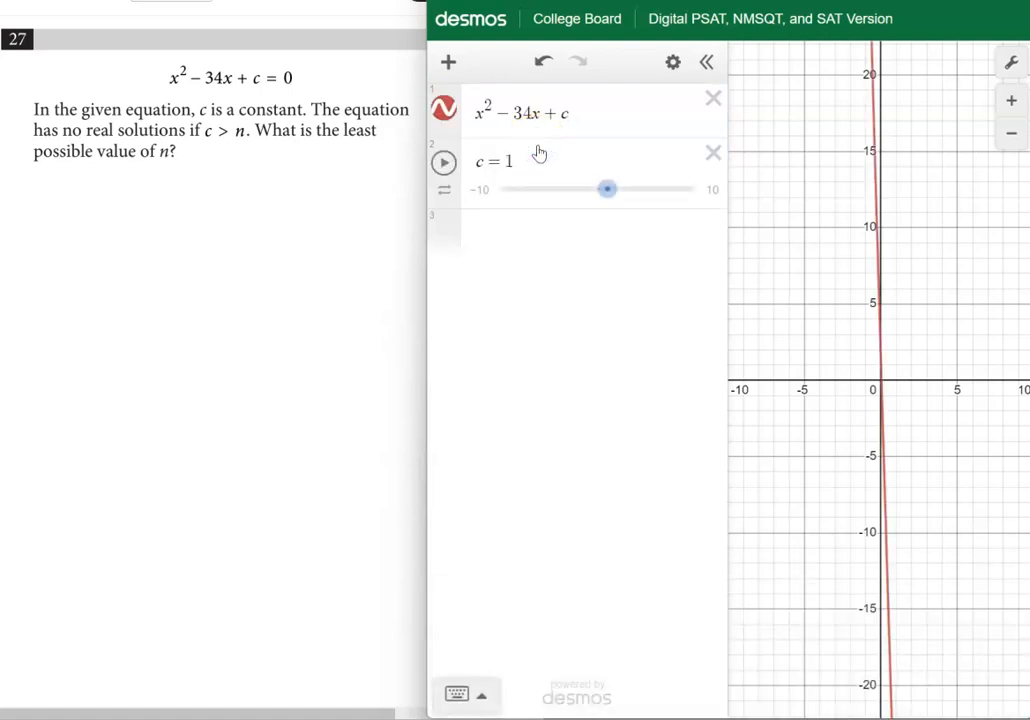
{"action": "left_click", "coordinate": [544, 184]}
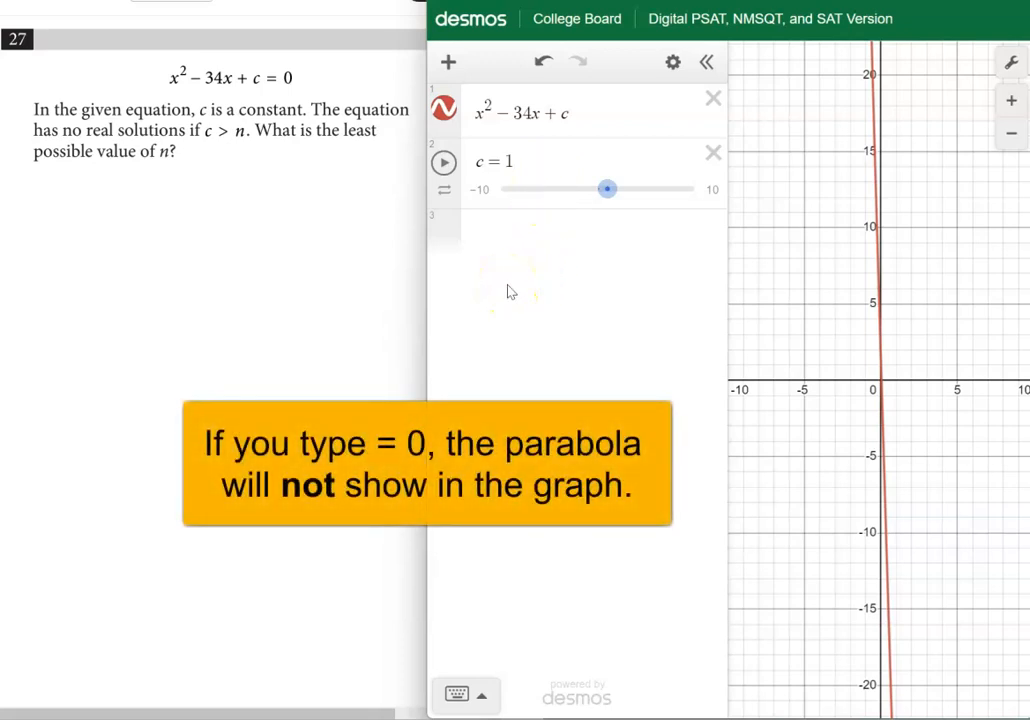
{"action": "left_click", "coordinate": [556, 318]}
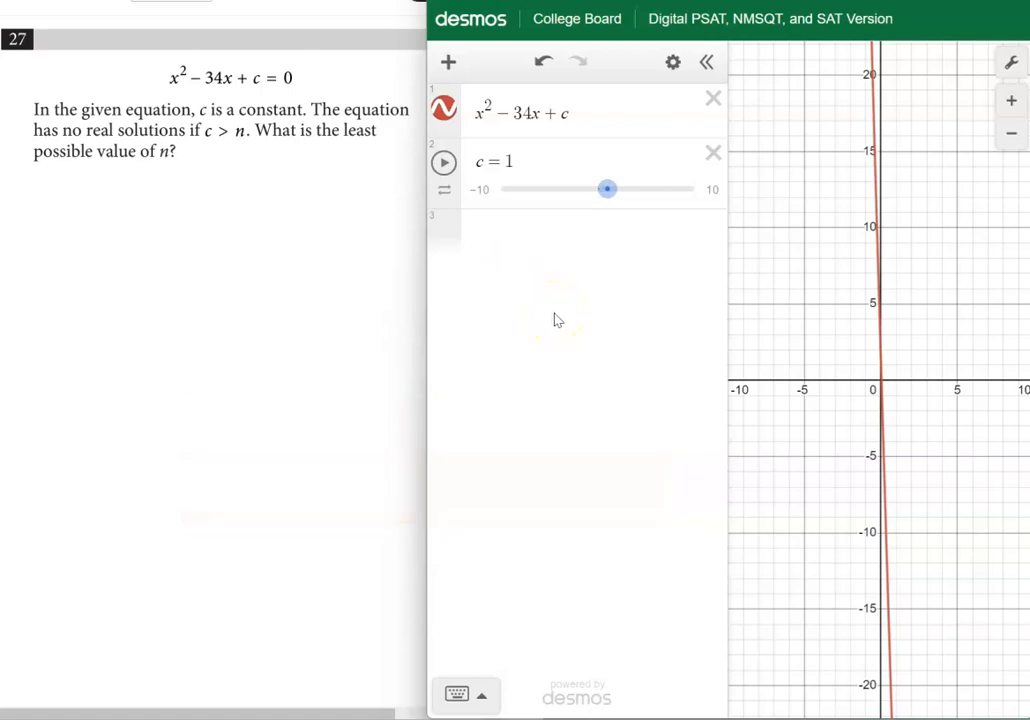
Display the coordinates of the parabola's axis crossings near the origin and farther along the positive x-axis
{"action": "scroll", "coordinate": [755, 362], "scroll_direction": "down", "scroll_amount": 5}
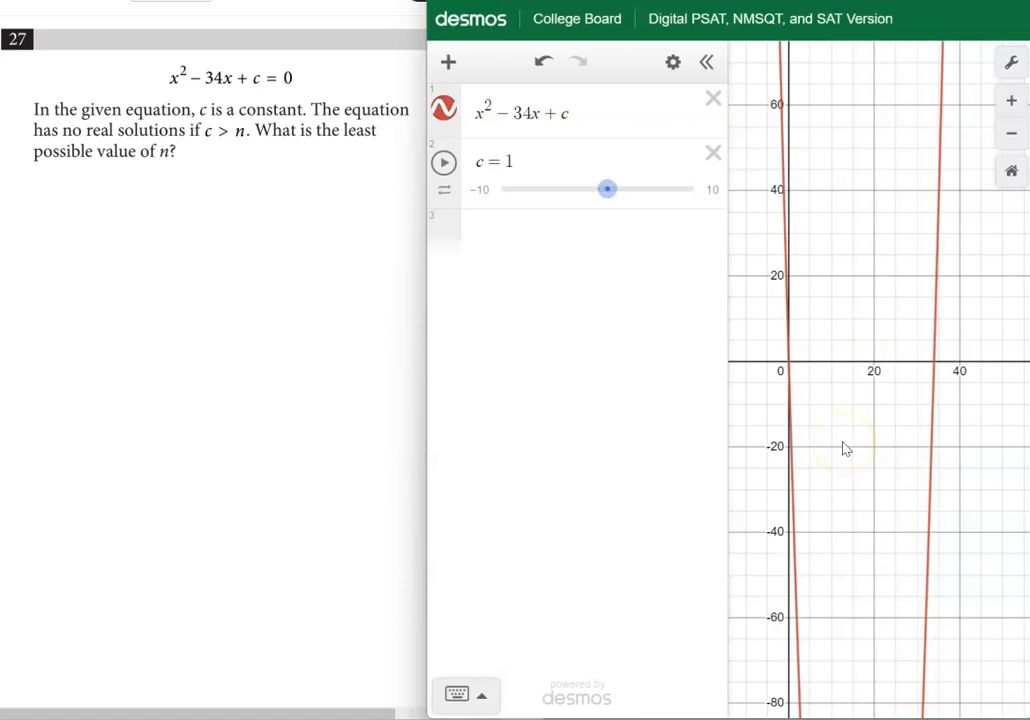
{"action": "left_click", "coordinate": [789, 364]}
{"action": "left_click", "coordinate": [937, 366]}
{"action": "left_click", "coordinate": [788, 360]}
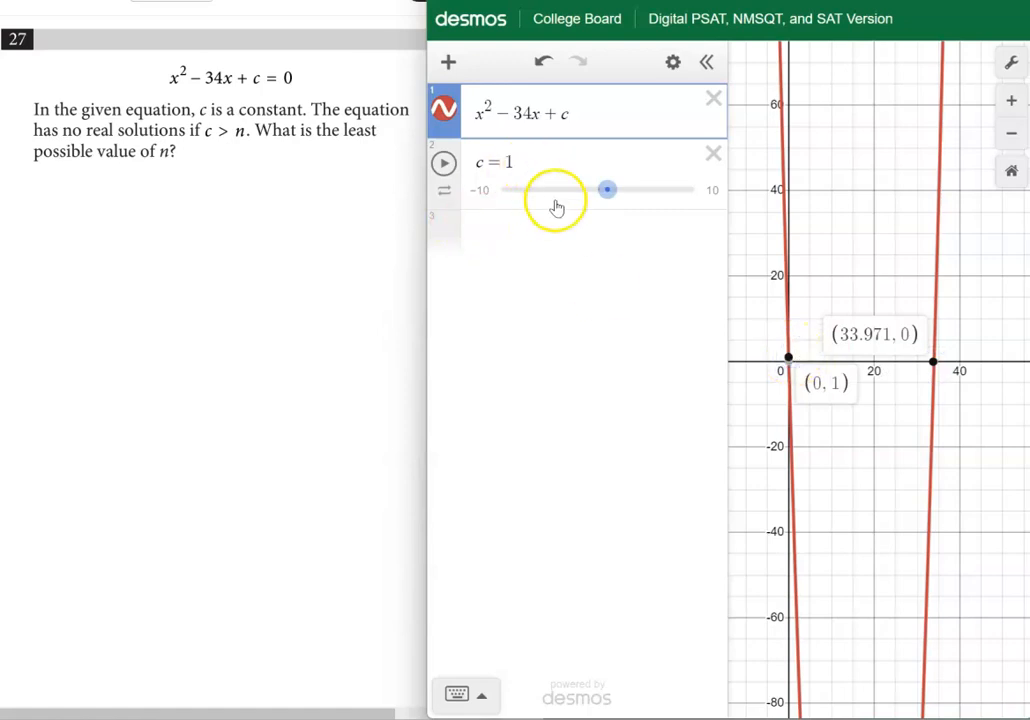
Test c at 100 and 300 to compare the parabola's position against the x-axis, and set c to 200
{"action": "left_click", "coordinate": [507, 162]}
{"action": "type", "text": "00"}
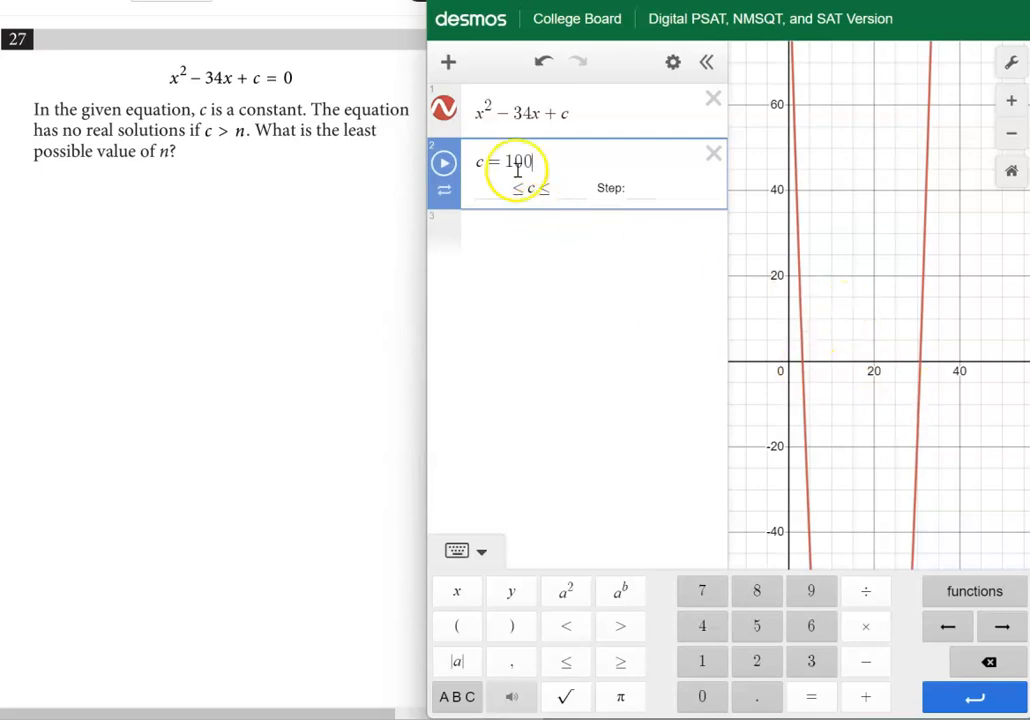
{"action": "left_click_drag", "start_coordinate": [528, 162], "coordinate": [507, 162]}
{"action": "type", "text": "300"}
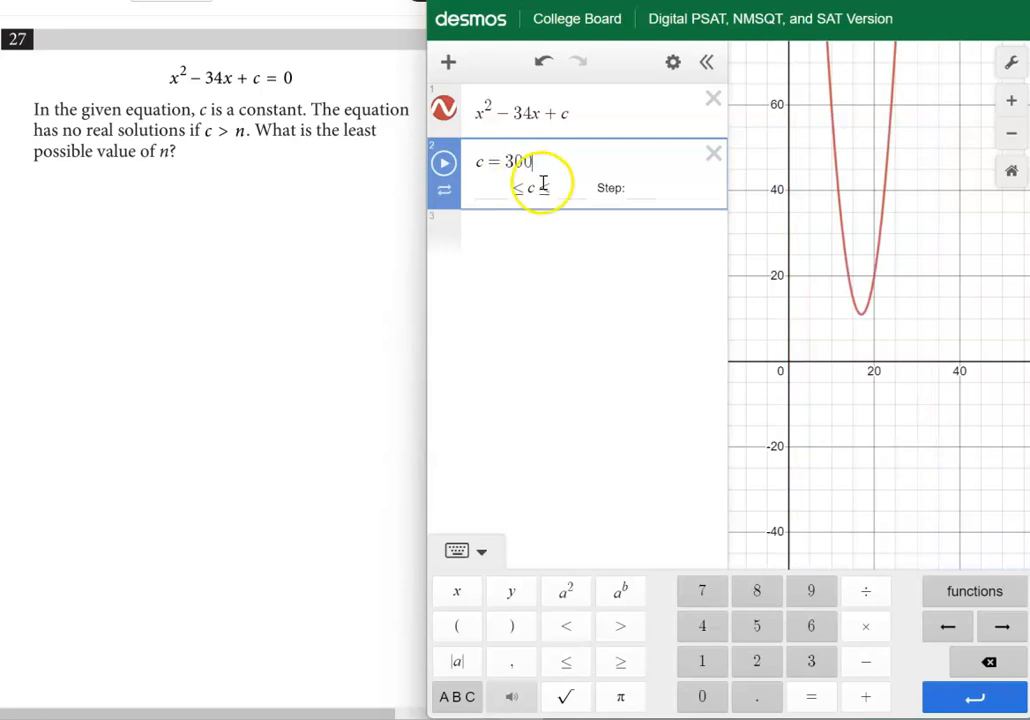
{"action": "left_click_drag", "start_coordinate": [531, 161], "coordinate": [507, 161]}
{"action": "type", "text": "200"}
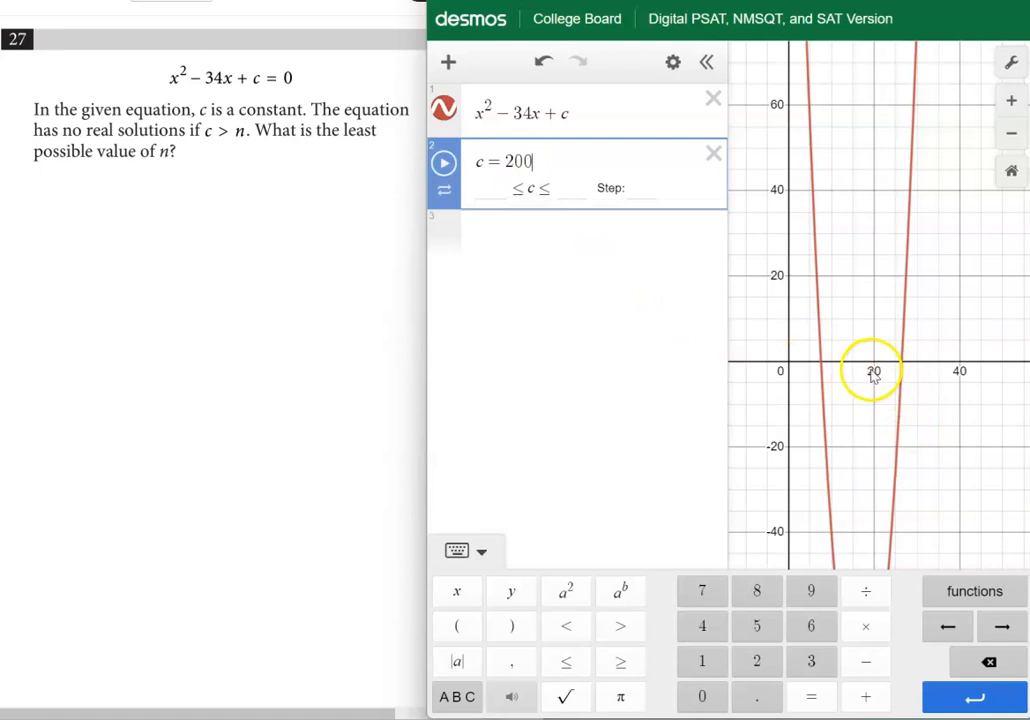
Limit the c slider to the range 200 to 300 with a step of 1
{"action": "left_click", "coordinate": [505, 189]}
{"action": "type", "text": "200"}
{"action": "left_click", "coordinate": [576, 189]}
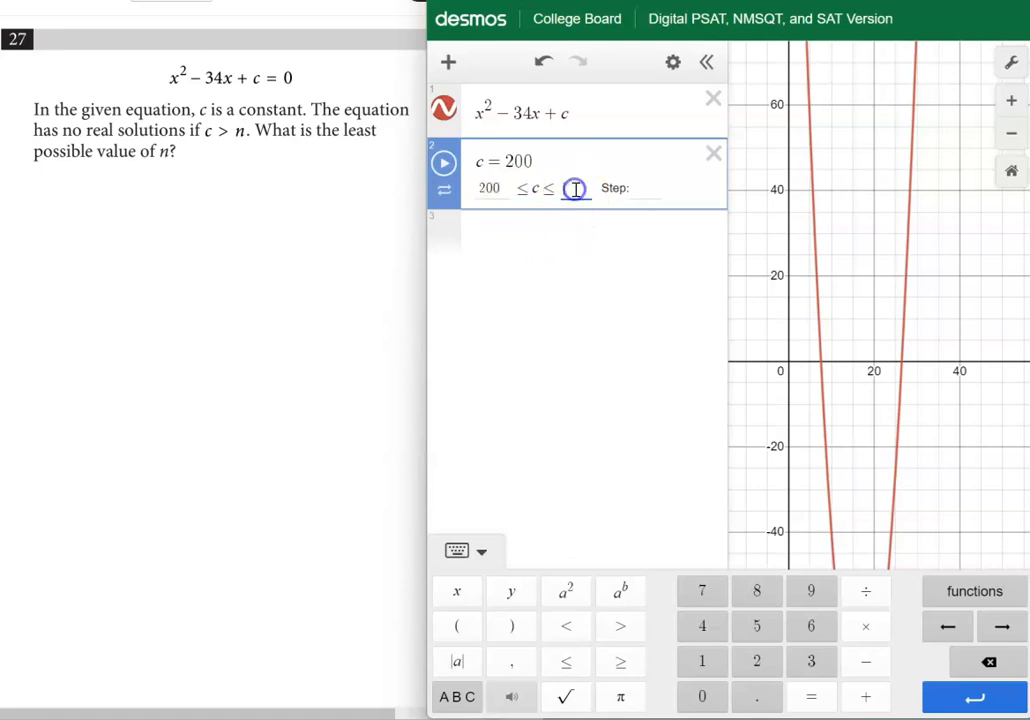
{"action": "type", "text": "300"}
{"action": "left_click", "coordinate": [654, 188]}
{"action": "type", "text": "1"}
{"action": "left_click", "coordinate": [654, 292]}
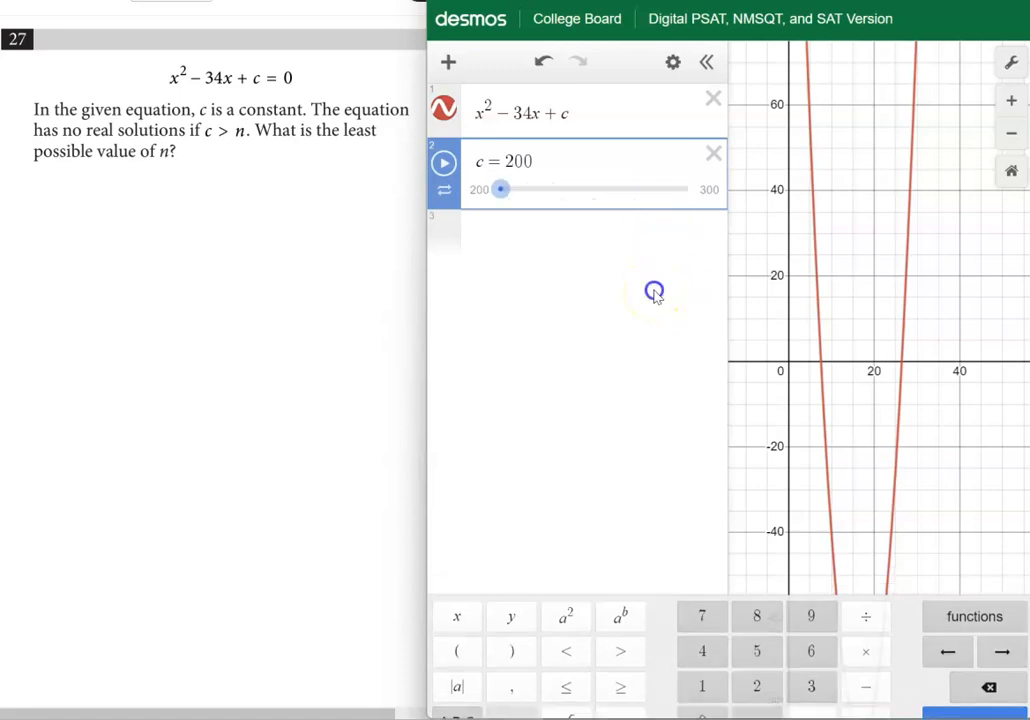
Slide c to 289 so the parabola just touches the x-axis, and display the coordinates of its vertex
{"action": "left_click_drag", "start_coordinate": [501, 189], "coordinate": [676, 196]}
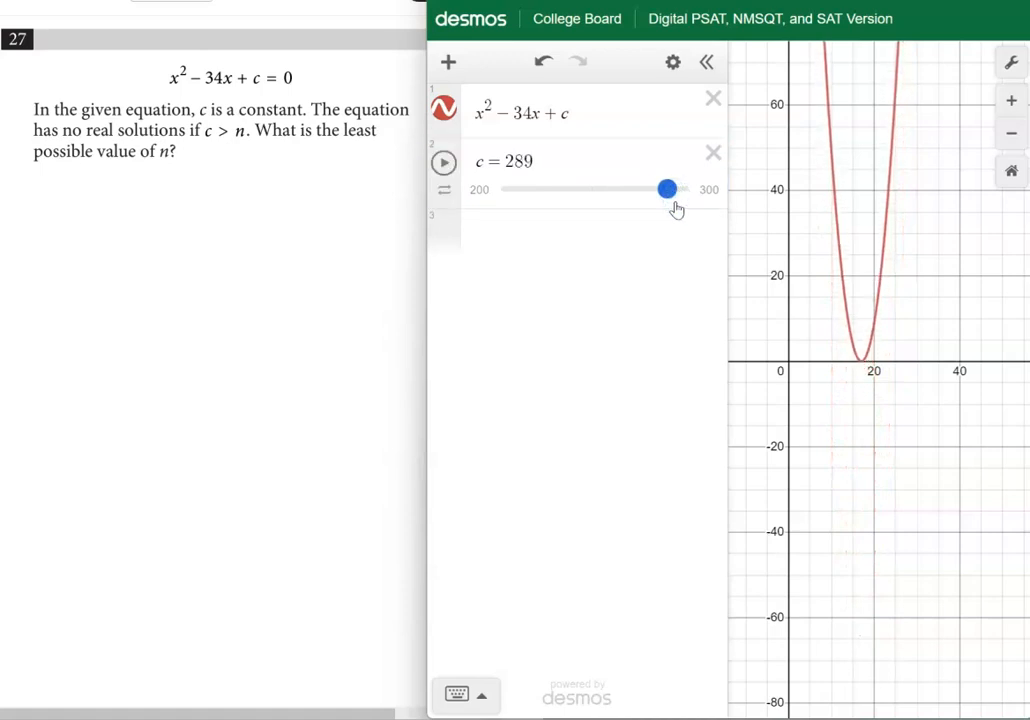
{"action": "left_click", "coordinate": [862, 362]}
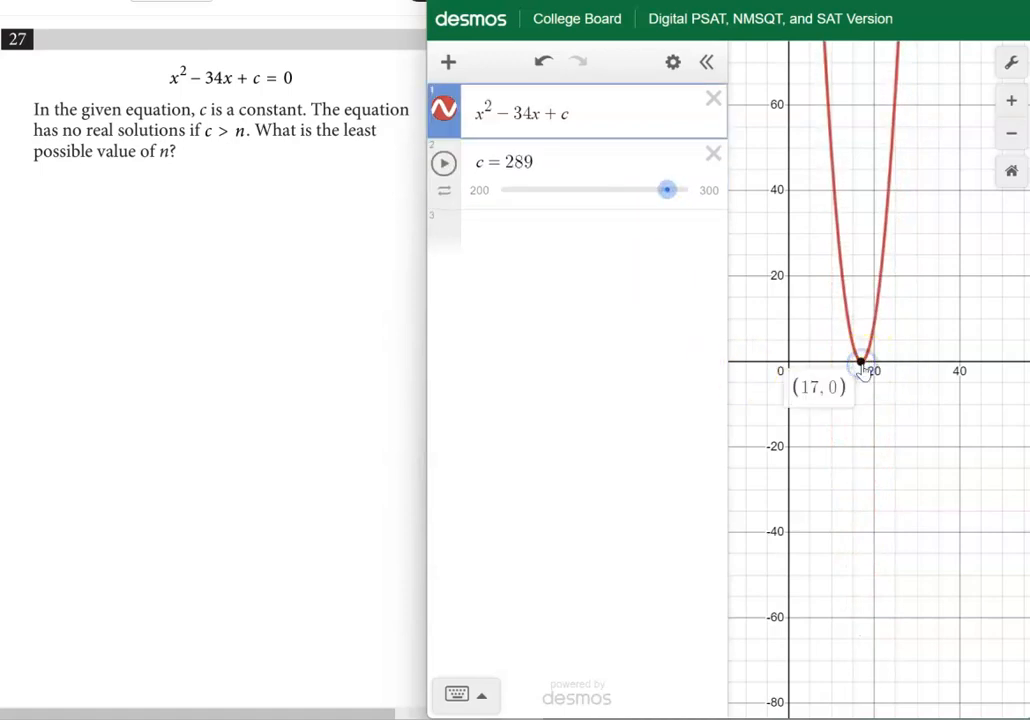